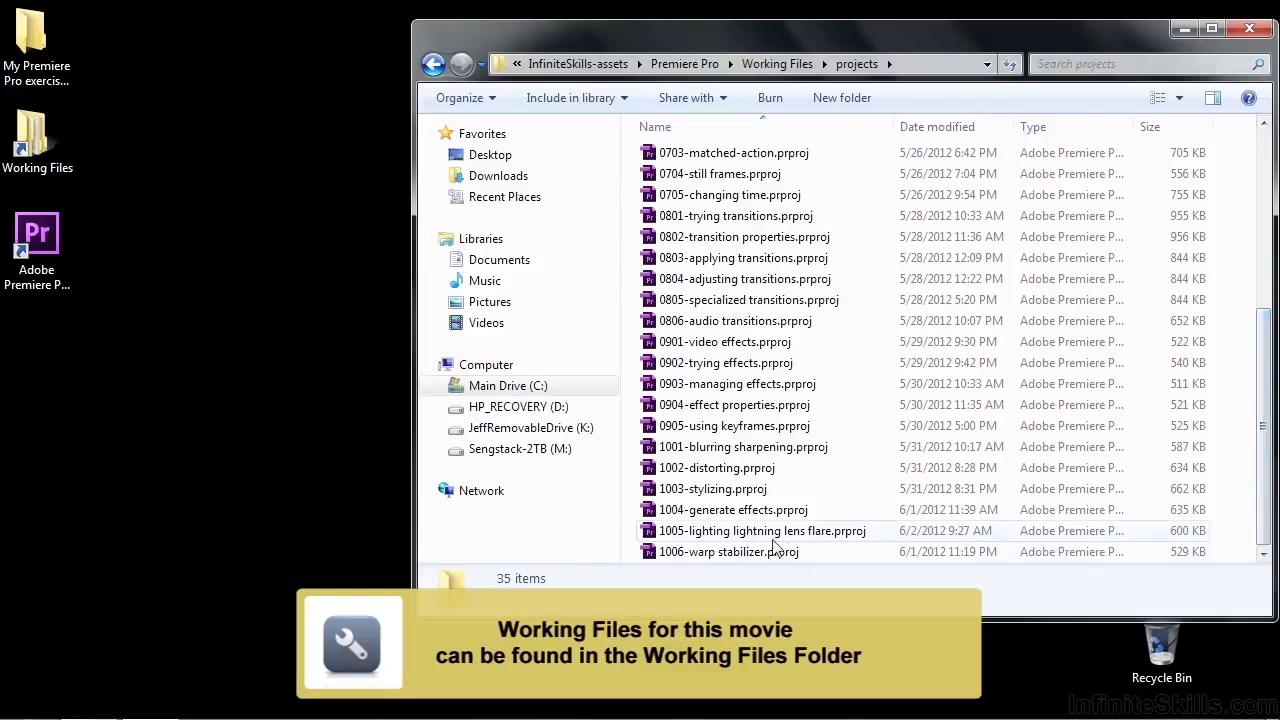
# - Open the project 1005-lighting lightning lens flare.prproj and move the sequence playhead to 00:00:06:00
pyautogui.click(667, 539)
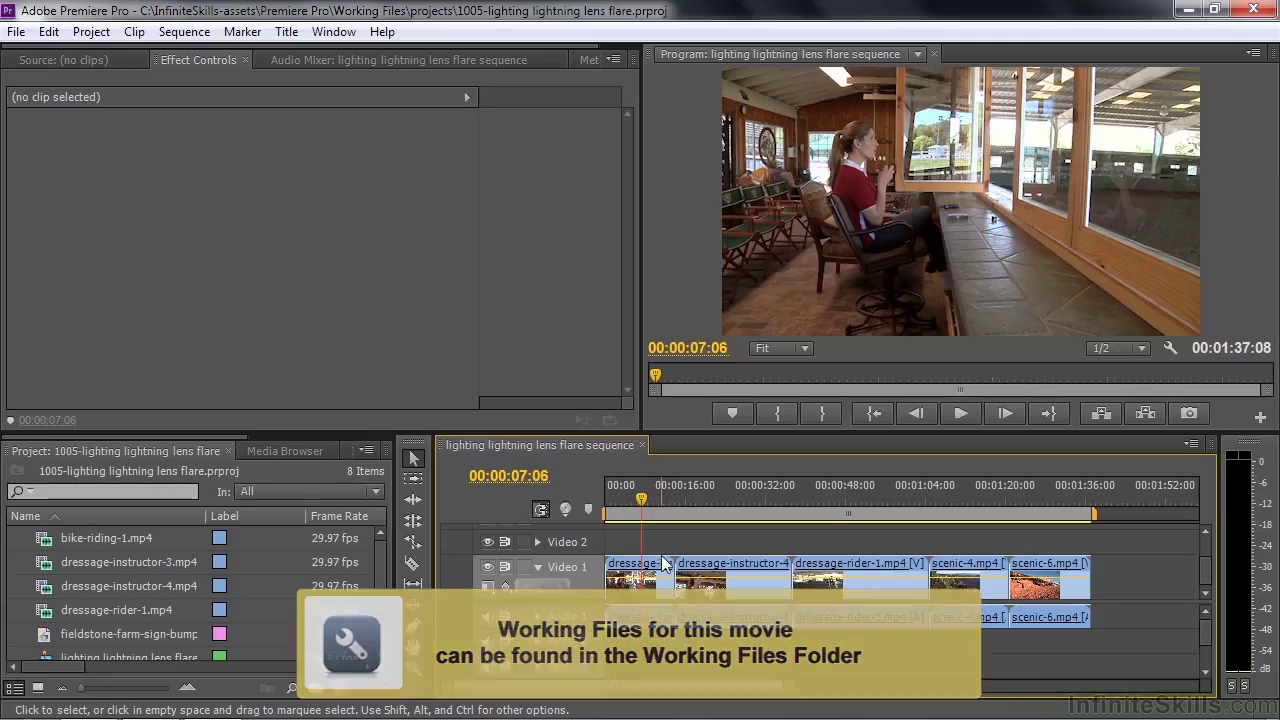
pyautogui.moveTo(640, 498); pyautogui.dragTo(640, 530)
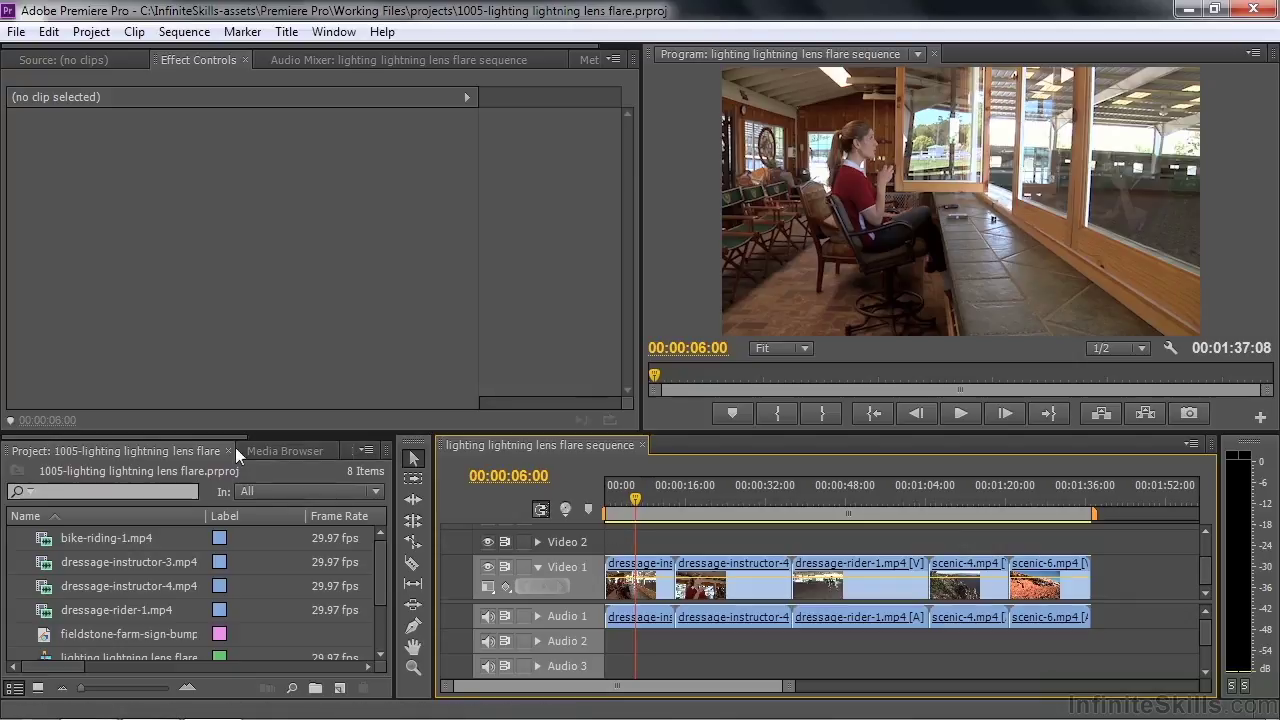
# - Search the effects for "light" and apply Lighting Effects to the first clip, dressage-instructor-3.mp4
pyautogui.moveTo(196, 438); pyautogui.dragTo(352, 434)
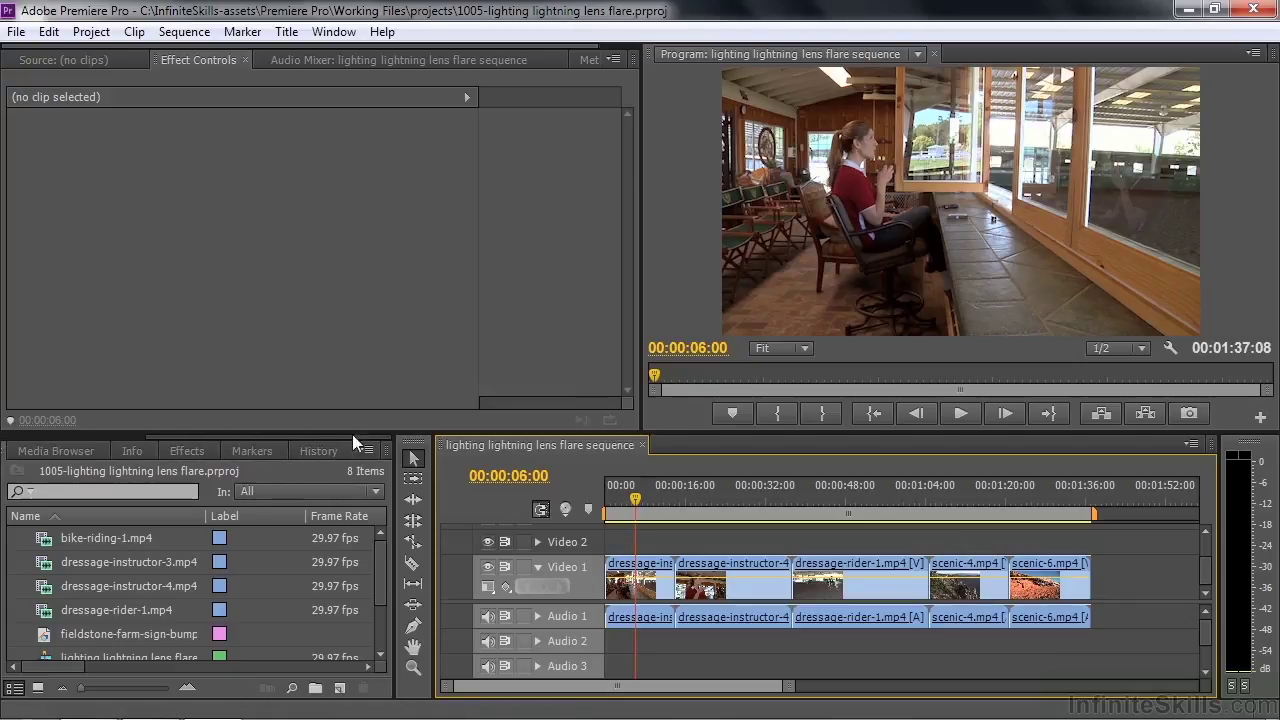
pyautogui.click(186, 450)
pyautogui.click(95, 472)
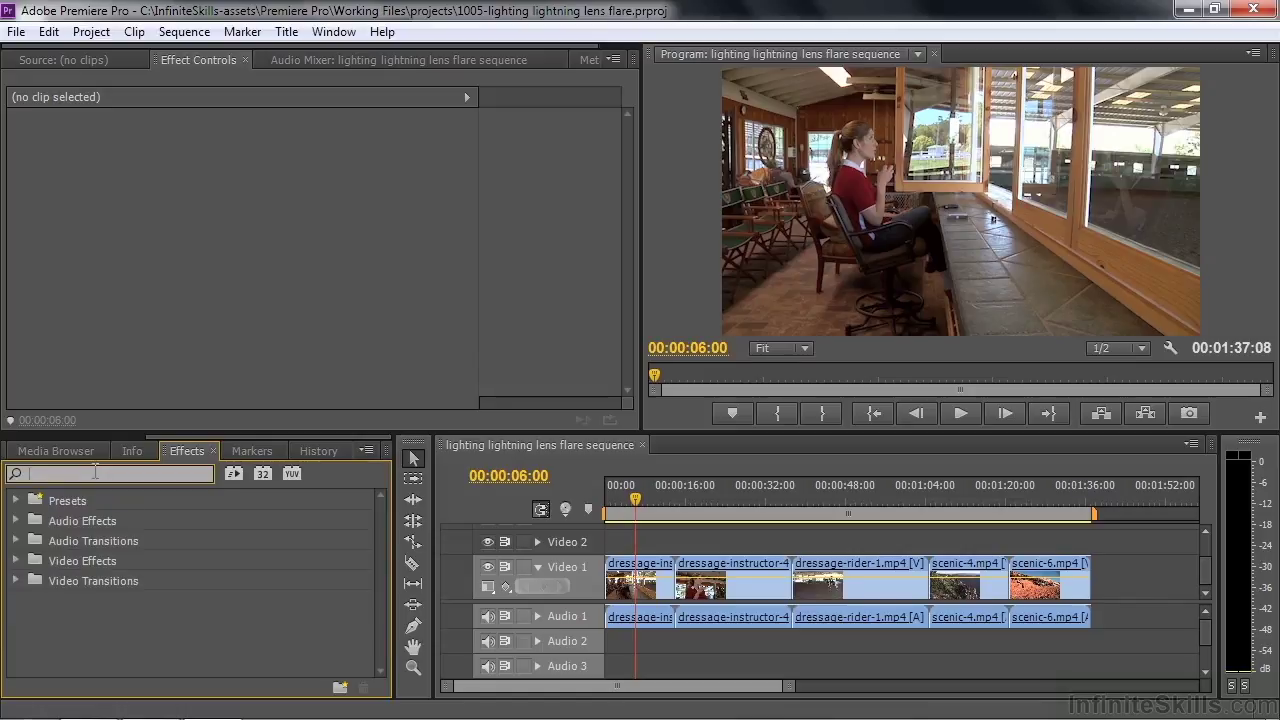
pyautogui.write('light')
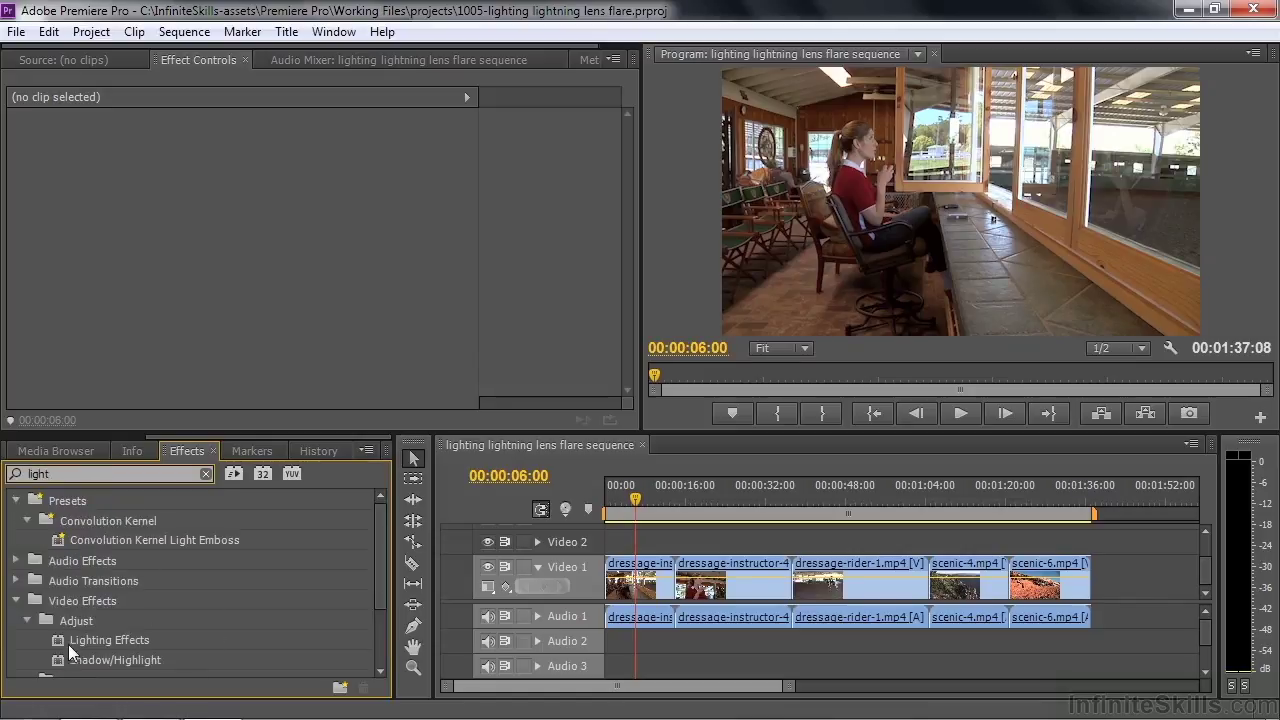
pyautogui.moveTo(381, 545); pyautogui.dragTo(382, 586)
pyautogui.scroll(1, 203, 591)
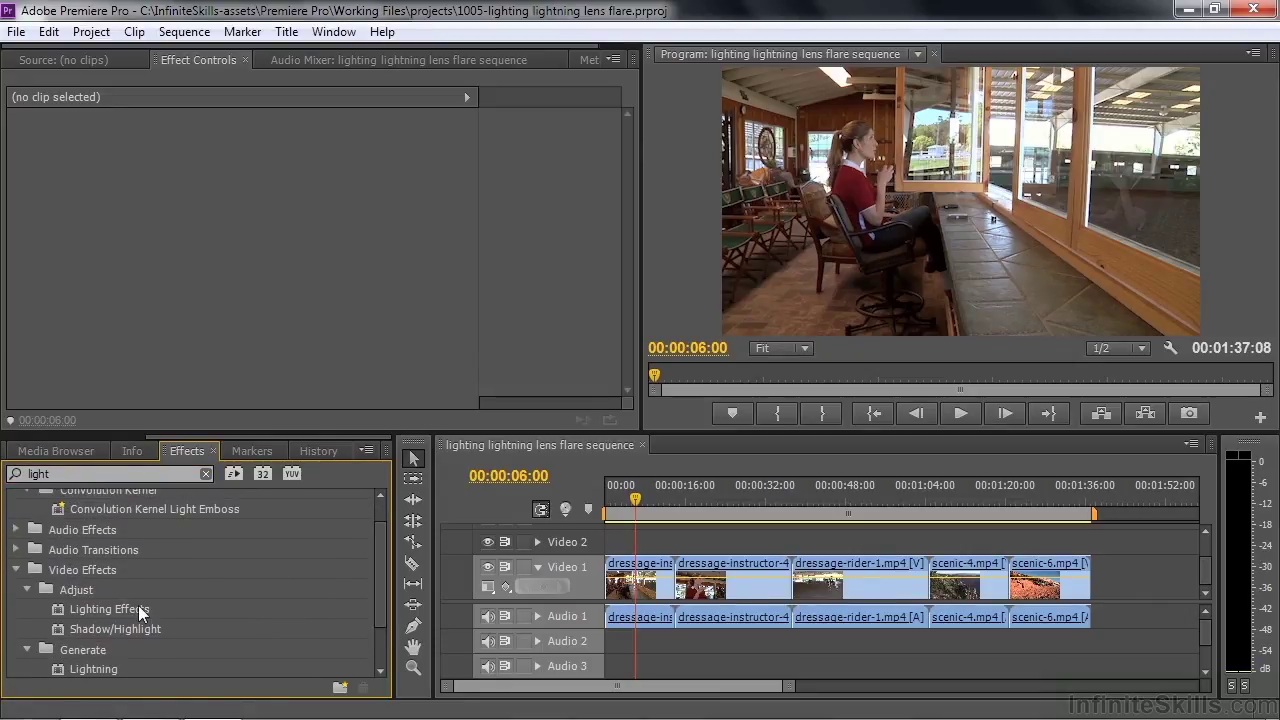
pyautogui.moveTo(58, 610); pyautogui.dragTo(636, 578)
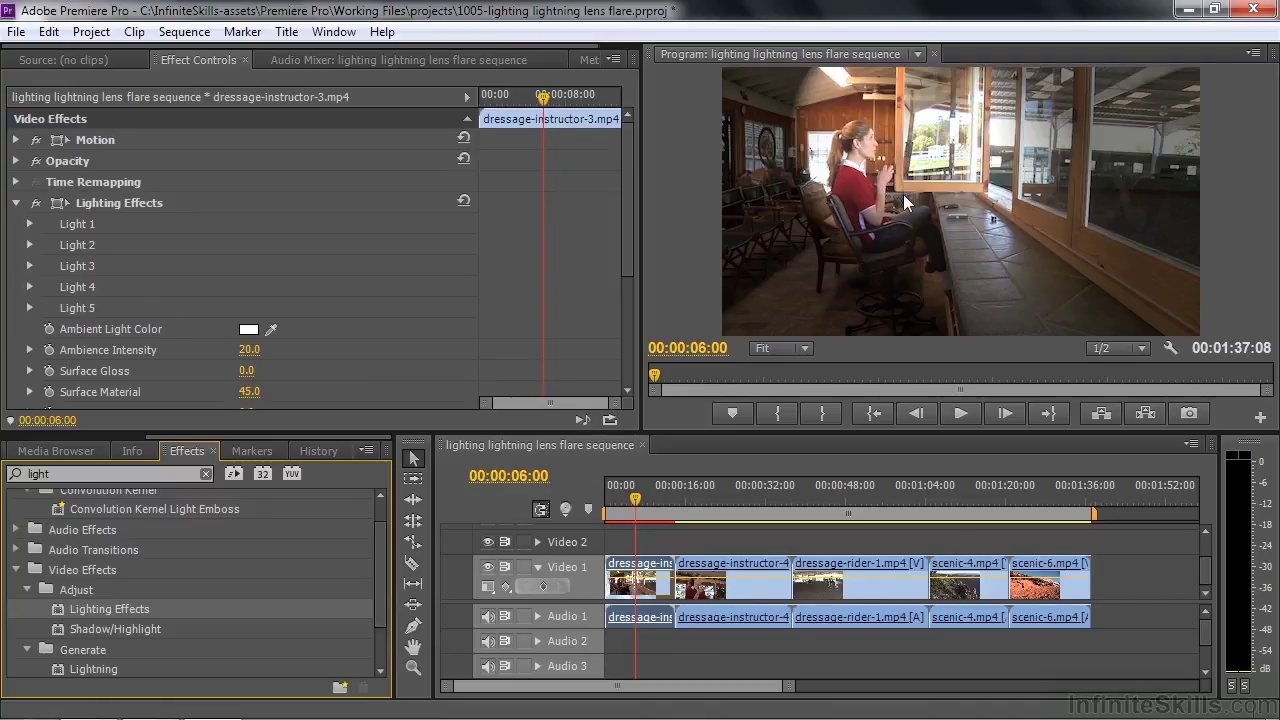
# - Inspect the Light 1 and Light 2 settings, leave Light 1 expanded, and display the Lighting Effects handles in the program preview
pyautogui.moveTo(633, 234)
pyautogui.mouseDown()
pyautogui.moveTo(624, 296)
pyautogui.moveTo(637, 238)
pyautogui.mouseUp()
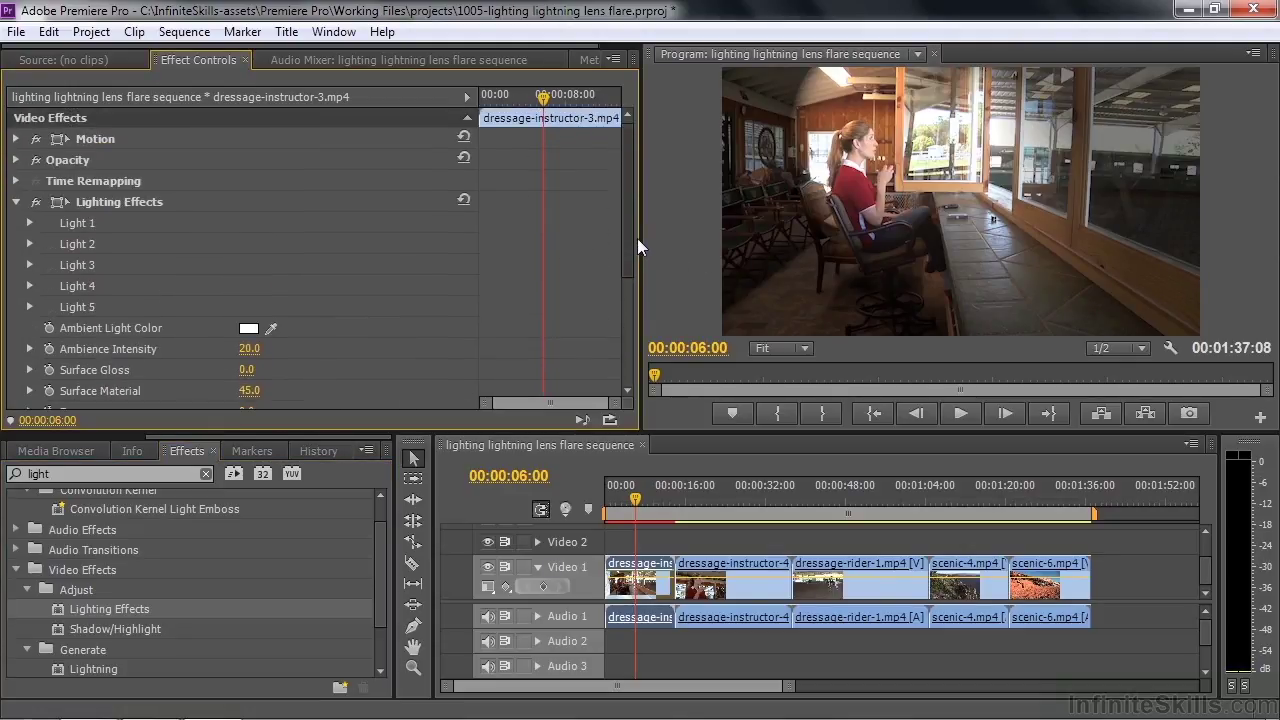
pyautogui.click(29, 222)
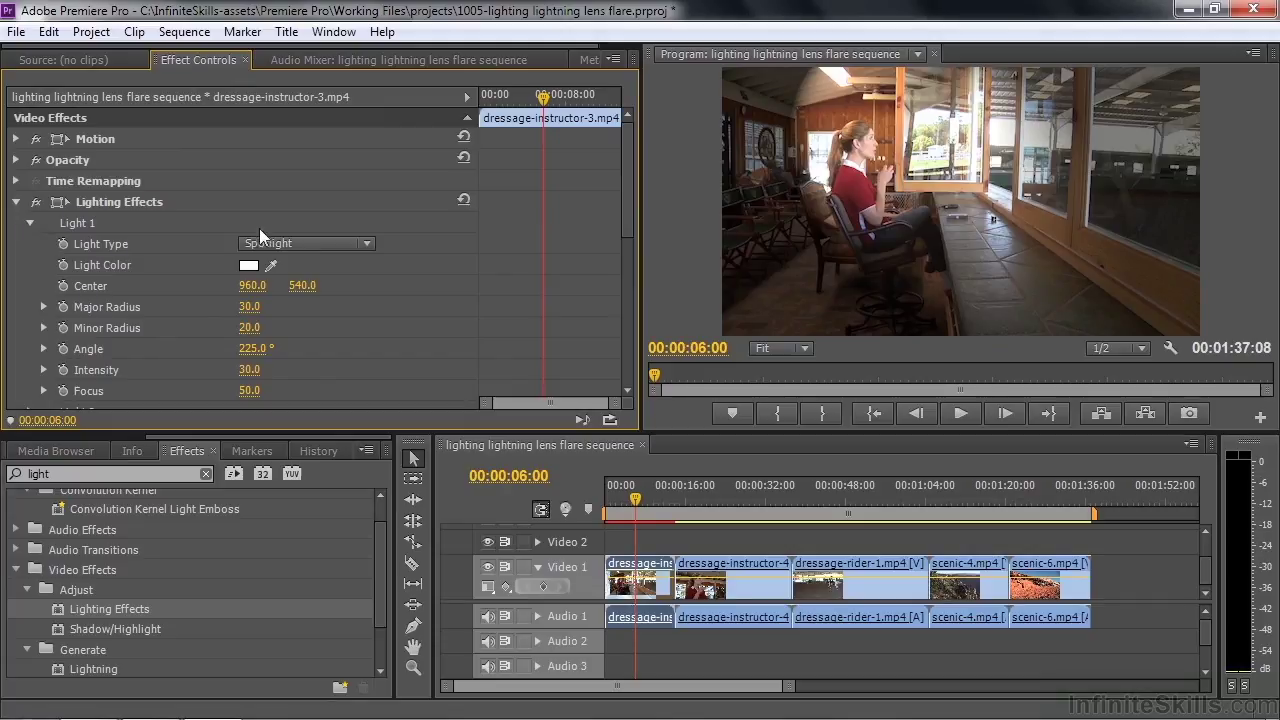
pyautogui.click(31, 223)
pyautogui.click(31, 244)
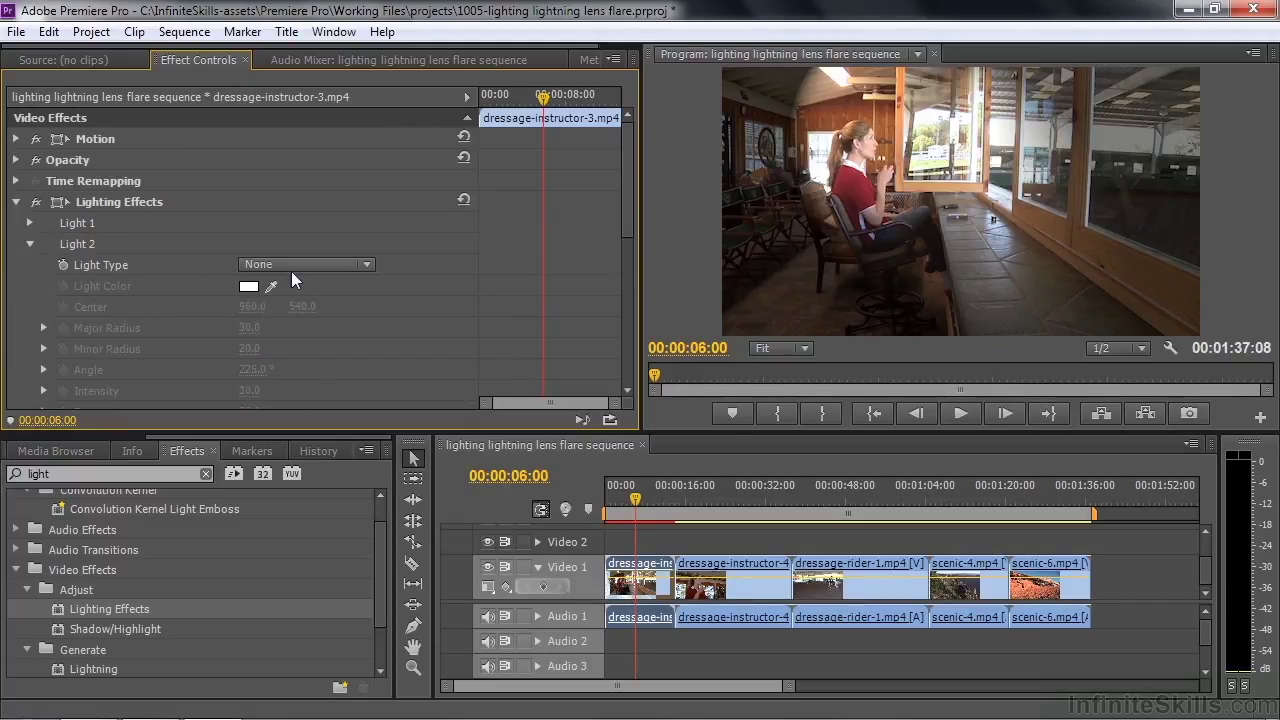
pyautogui.click(29, 244)
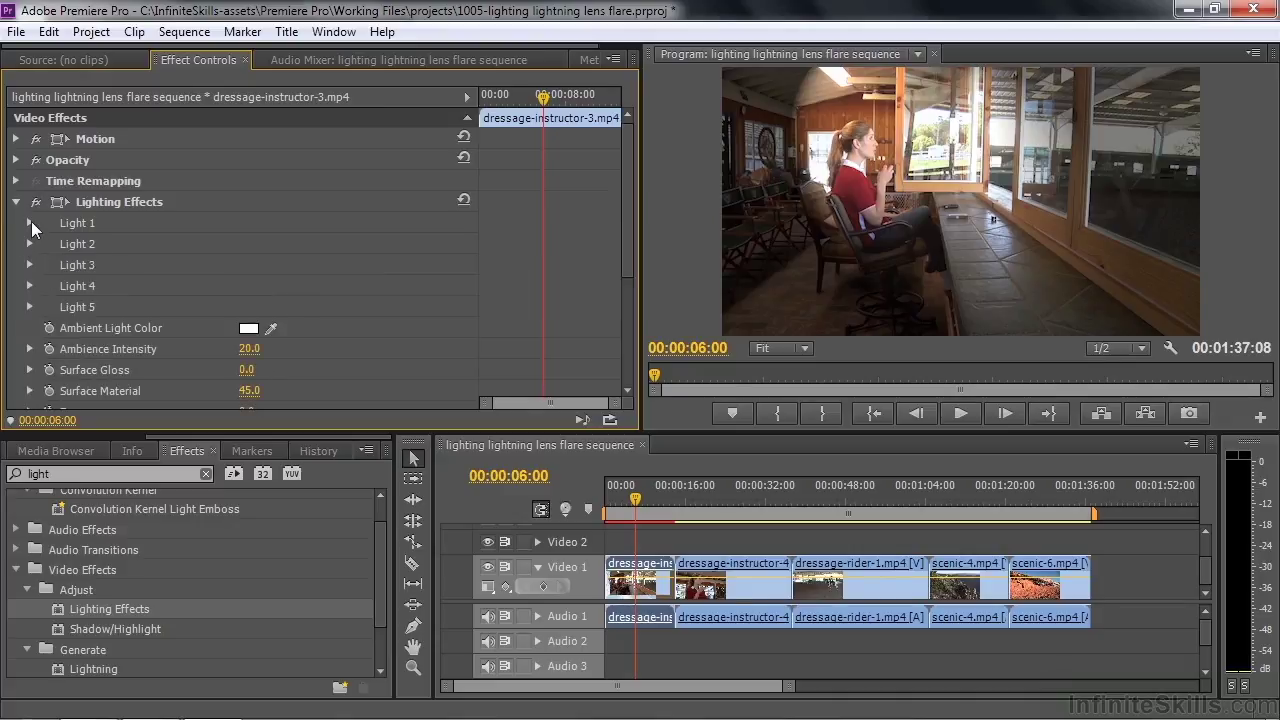
pyautogui.click(31, 222)
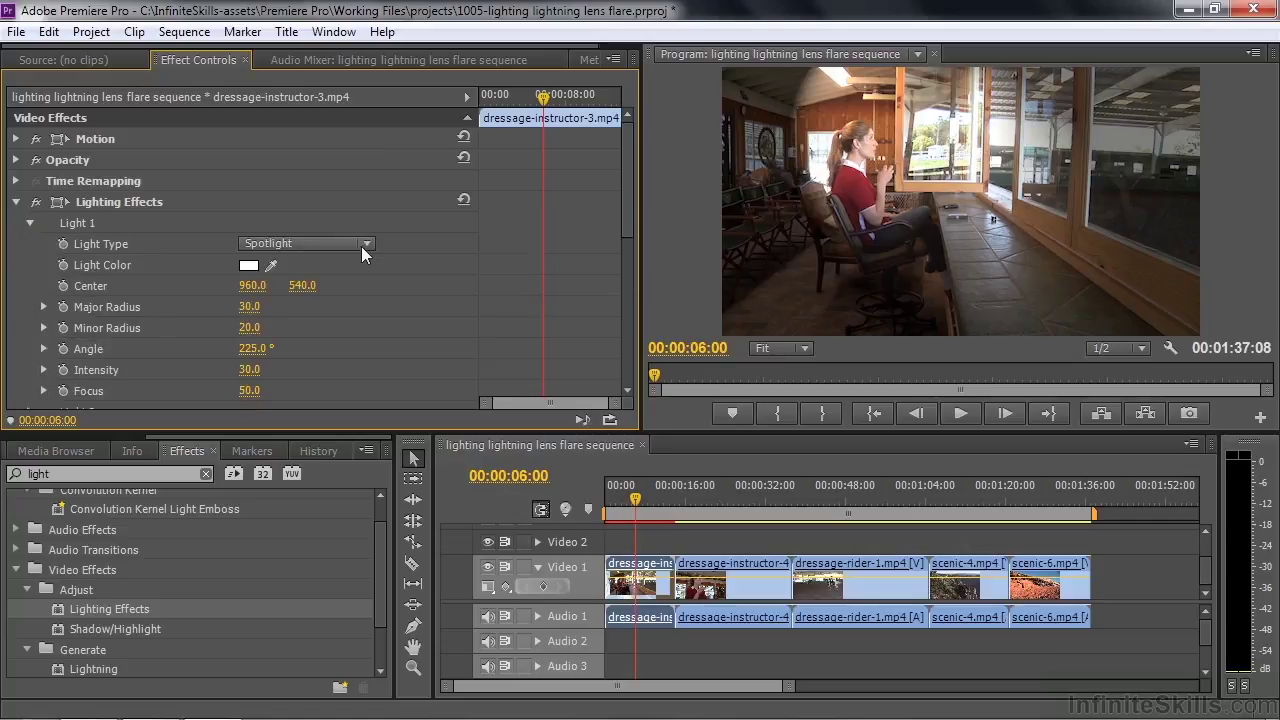
pyautogui.click(56, 202)
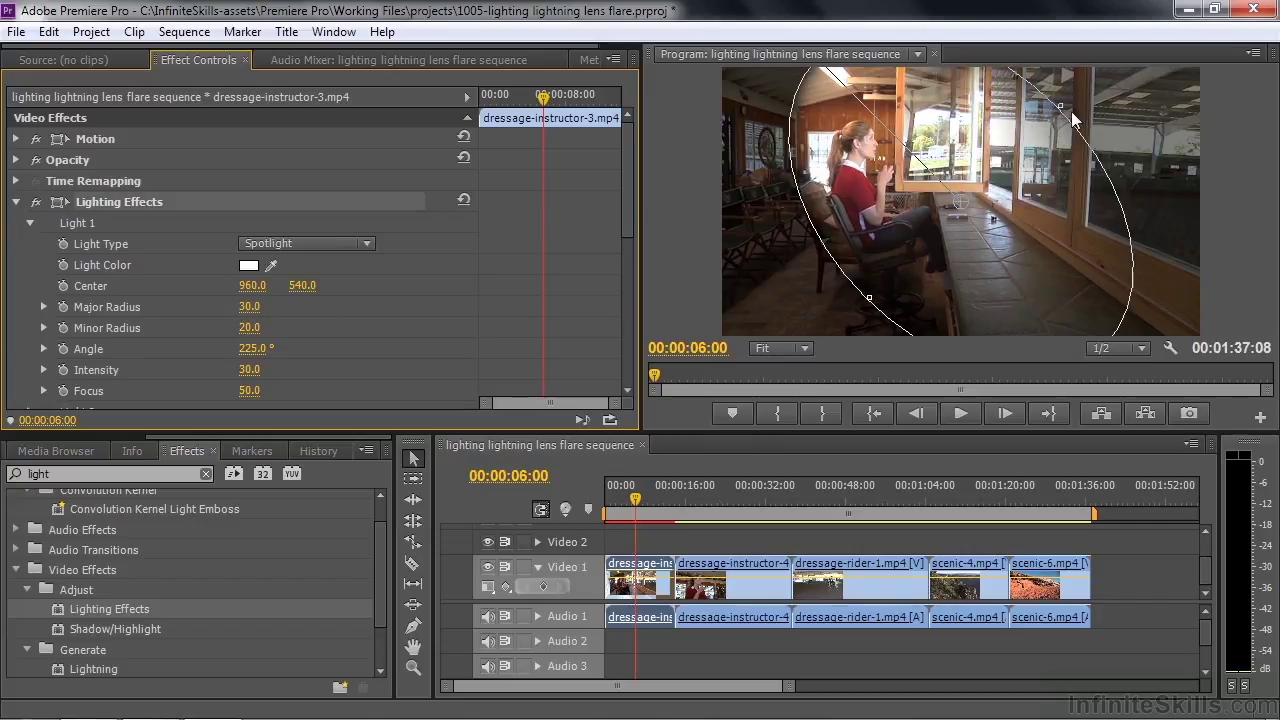
# - Reshape the Light 1 spotlight around the instructor, centred at about 948, 739, with major radius about 29 and minor radius about 12
pyautogui.moveTo(1060, 106); pyautogui.dragTo(1032, 124)
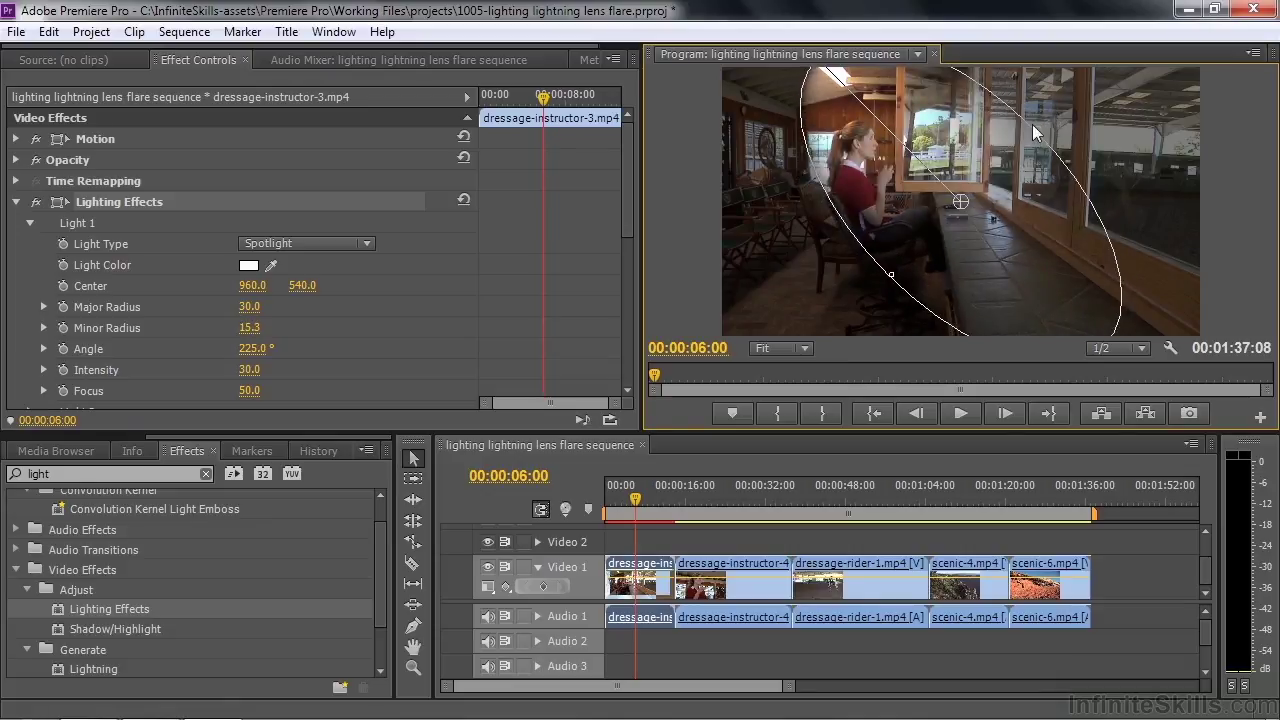
pyautogui.moveTo(960, 202); pyautogui.dragTo(969, 256)
pyautogui.moveTo(830, 116)
pyautogui.mouseDown()
pyautogui.moveTo(900, 180)
pyautogui.moveTo(835, 114)
pyautogui.moveTo(880, 175)
pyautogui.moveTo(864, 160)
pyautogui.moveTo(835, 118)
pyautogui.mouseUp()
pyautogui.moveTo(969, 255)
pyautogui.mouseDown()
pyautogui.moveTo(944, 249)
pyautogui.moveTo(958, 252)
pyautogui.mouseUp()
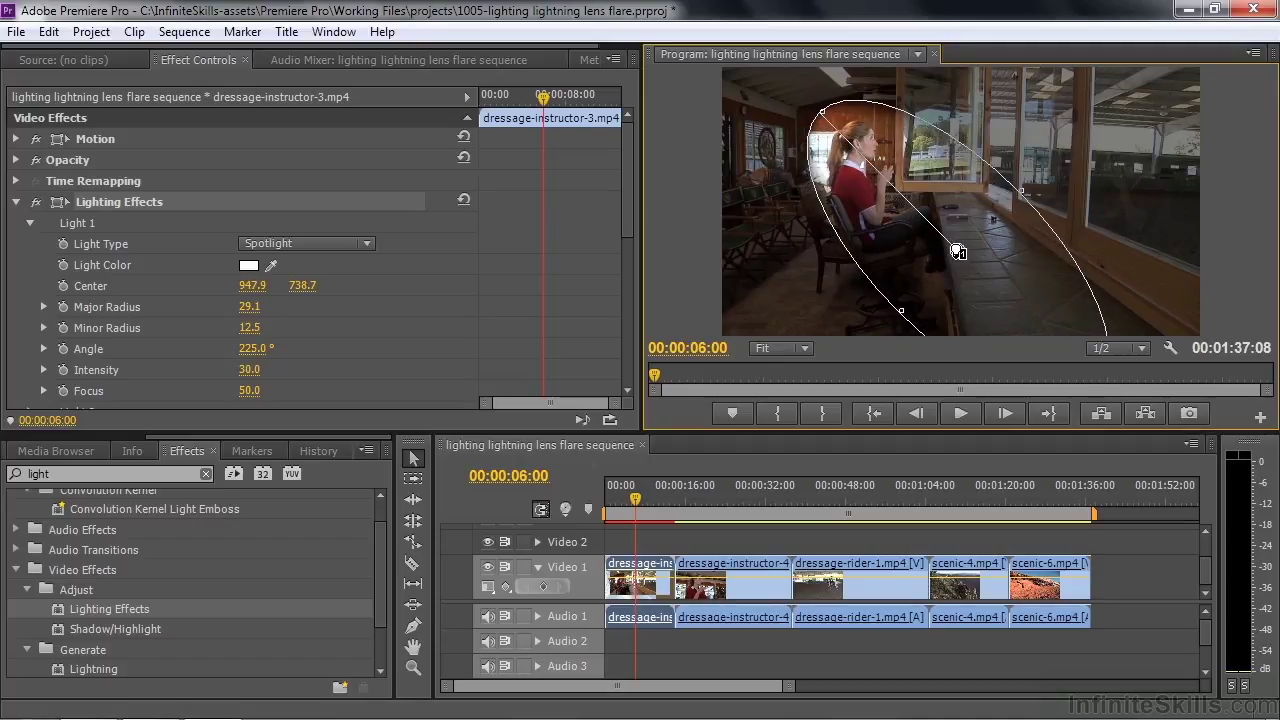
pyautogui.moveTo(1020, 191)
pyautogui.mouseDown()
pyautogui.moveTo(1005, 200)
pyautogui.moveTo(1016, 194)
pyautogui.mouseUp()
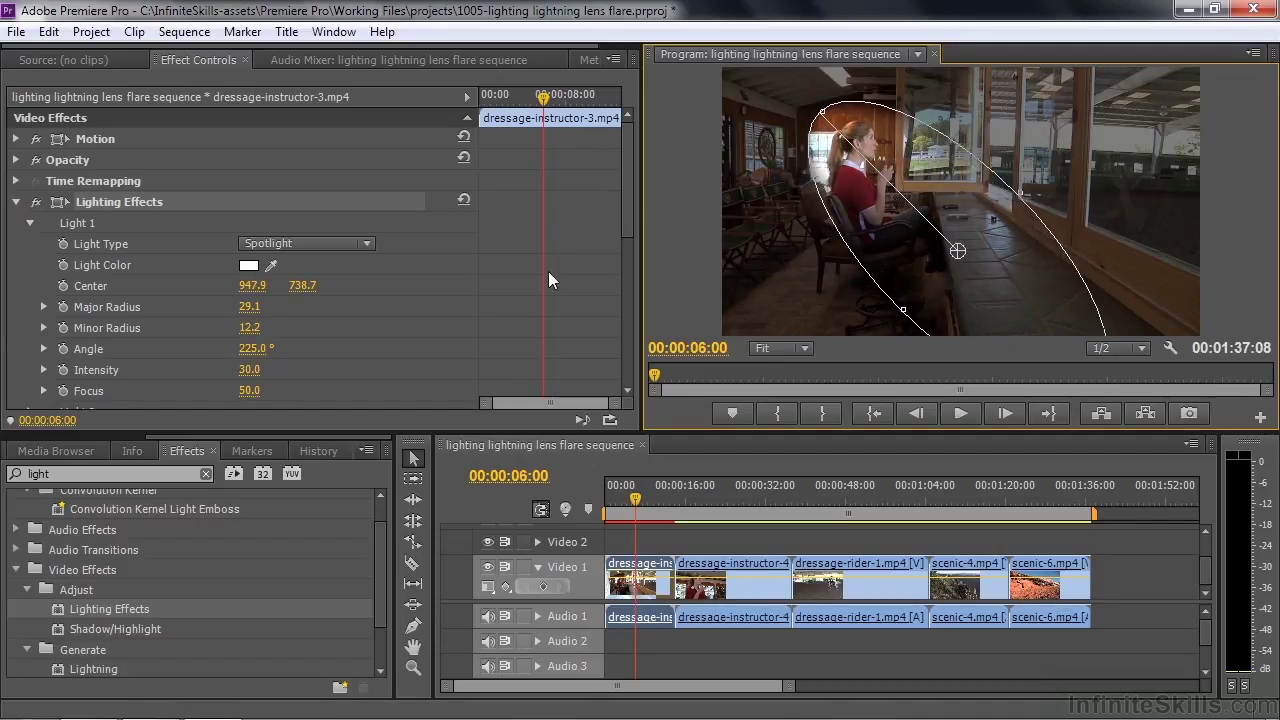
# - Change Light 1's type to Omni and move its centre to about 639, 482
pyautogui.click(372, 243)
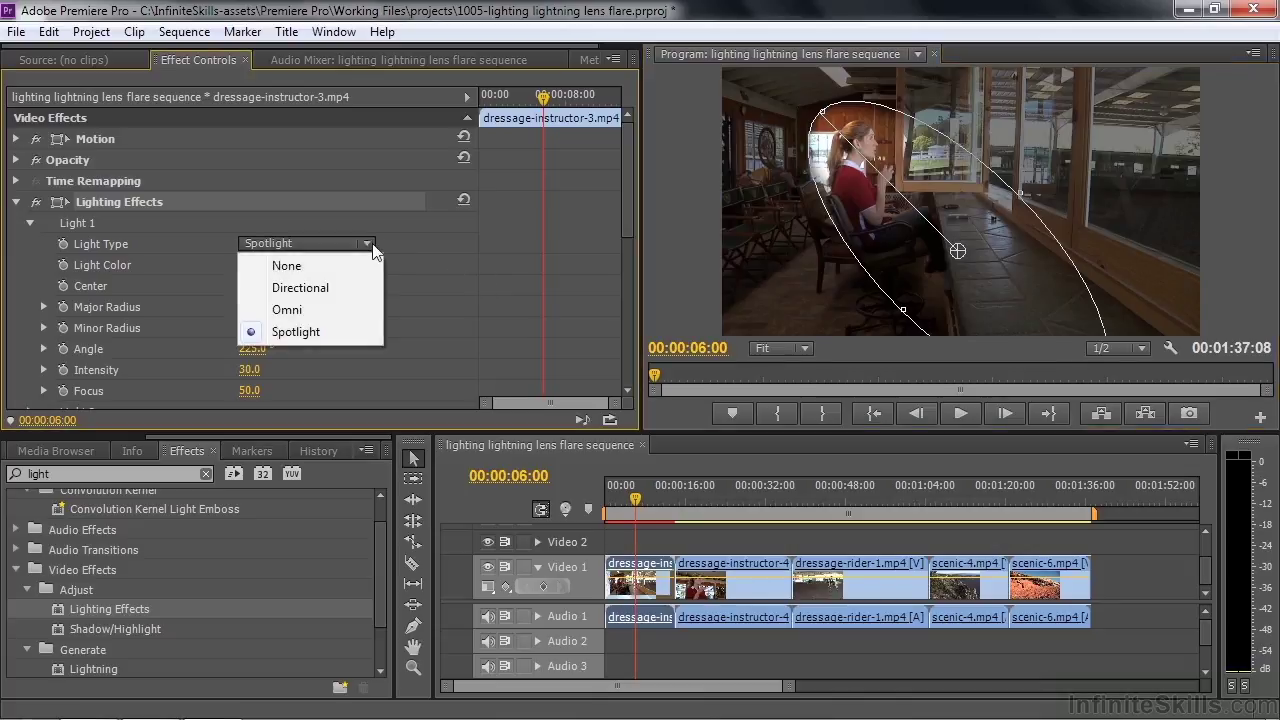
pyautogui.click(314, 312)
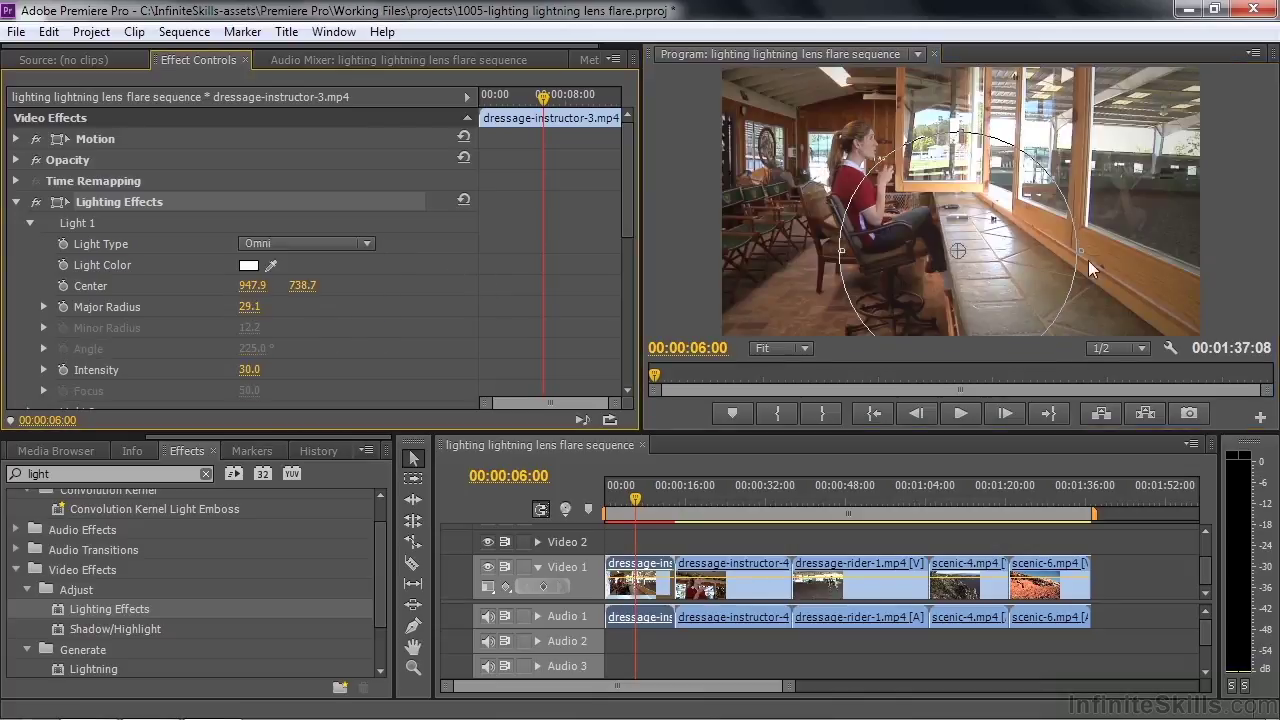
pyautogui.moveTo(958, 250); pyautogui.dragTo(882, 188)
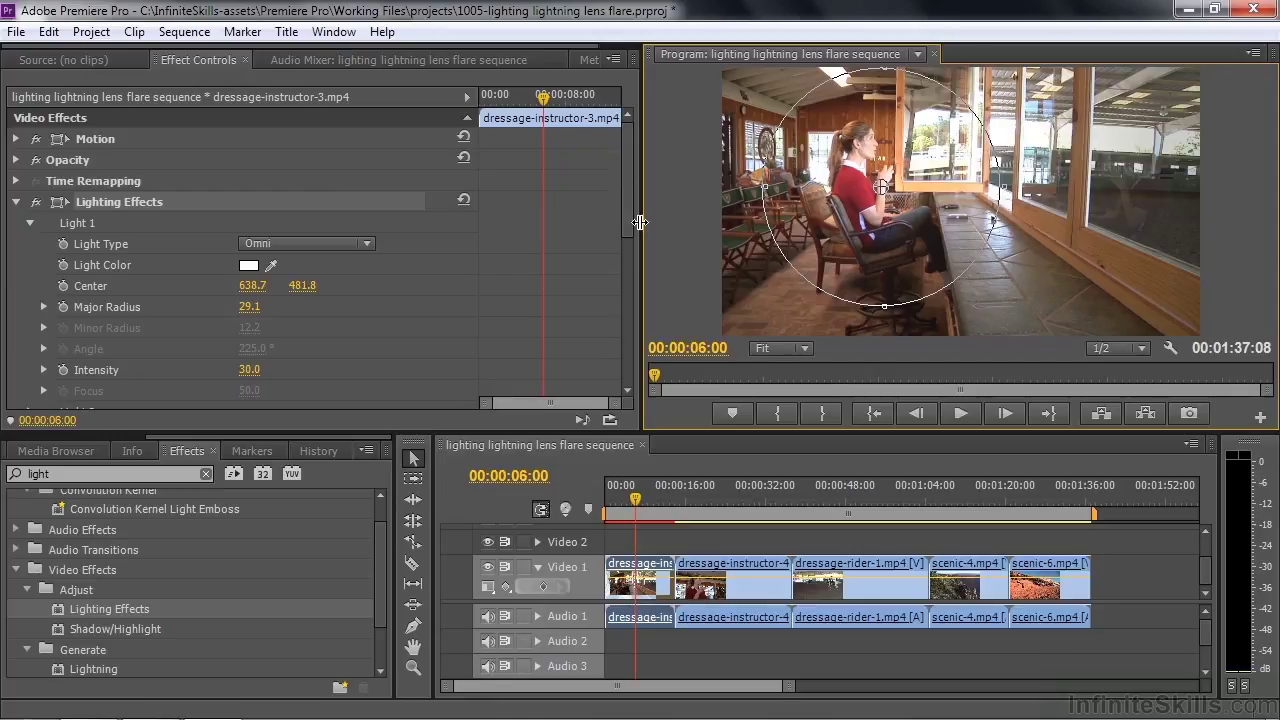
# - Move Light 1's centre to about 615, 353 near the instructor's face and set its major radius to 16.1
pyautogui.moveTo(630, 207); pyautogui.dragTo(625, 252)
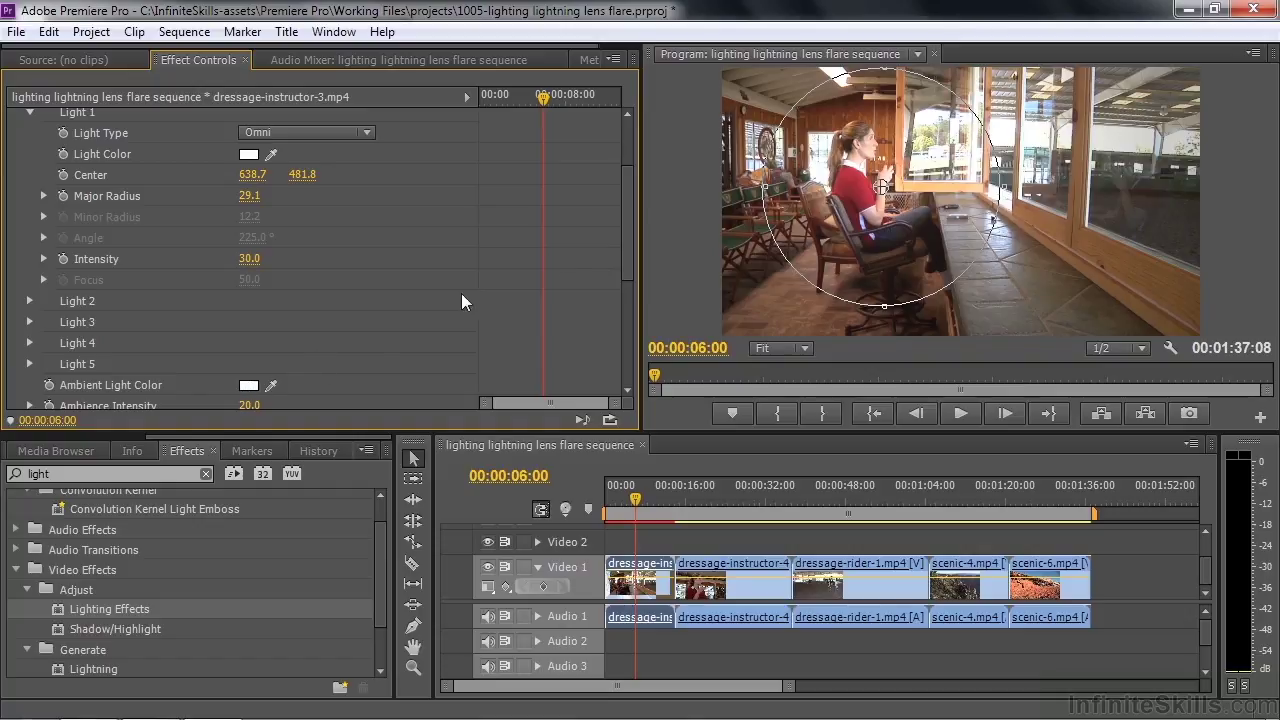
pyautogui.moveTo(629, 228); pyautogui.dragTo(627, 250)
pyautogui.scroll(5, 194, 215)
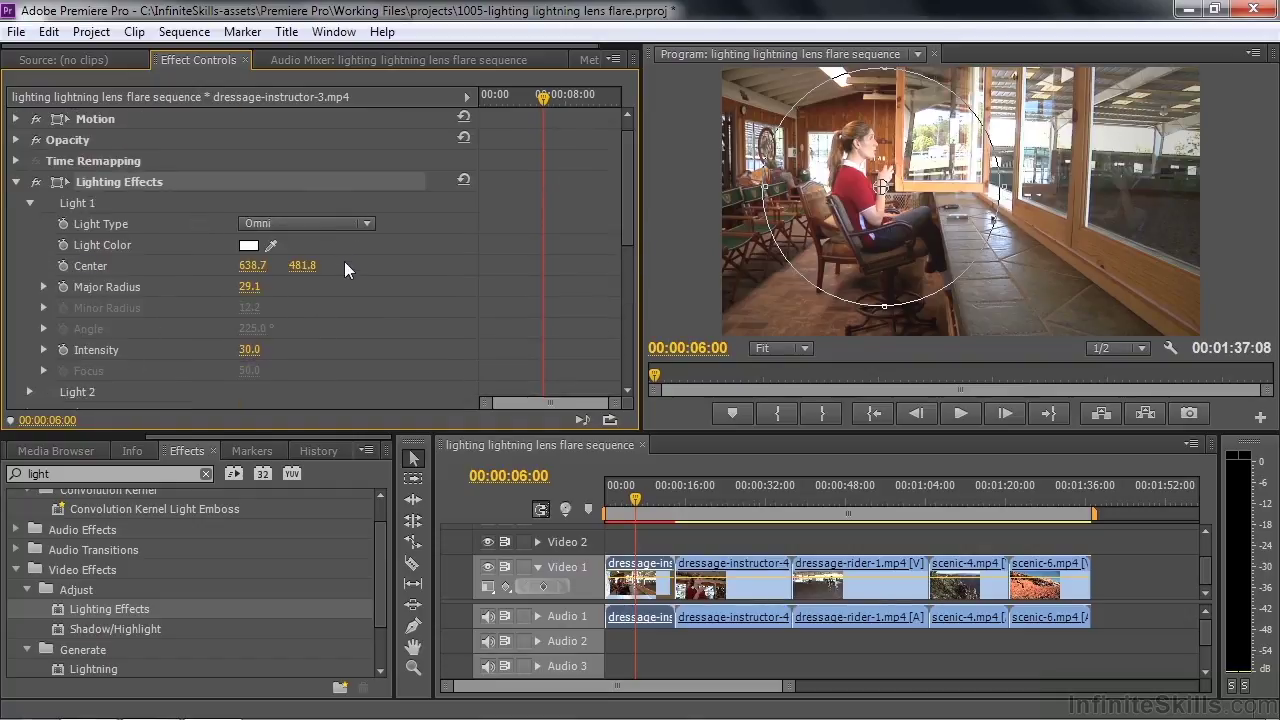
pyautogui.moveTo(884, 306); pyautogui.dragTo(928, 168)
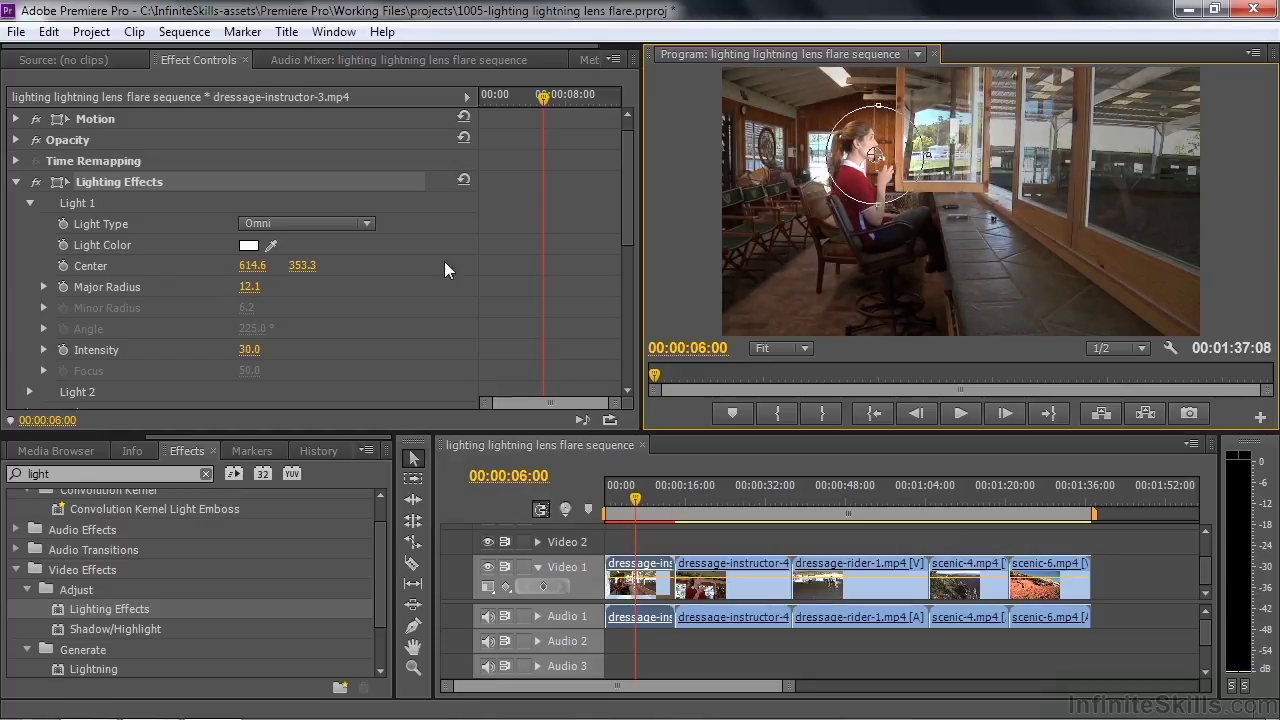
pyautogui.moveTo(251, 287)
pyautogui.mouseDown()
pyautogui.moveTo(268, 287)
pyautogui.moveTo(257, 287)
pyautogui.mouseUp()
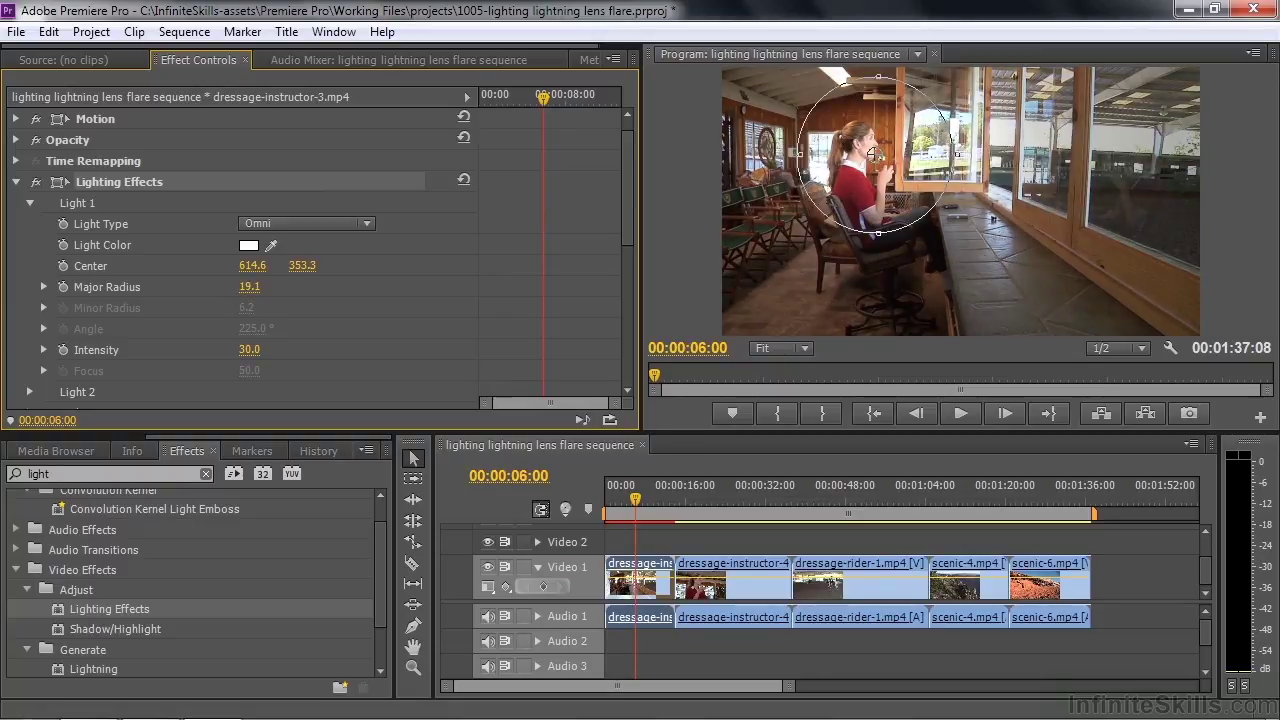
pyautogui.moveTo(250, 287); pyautogui.dragTo(244, 287)
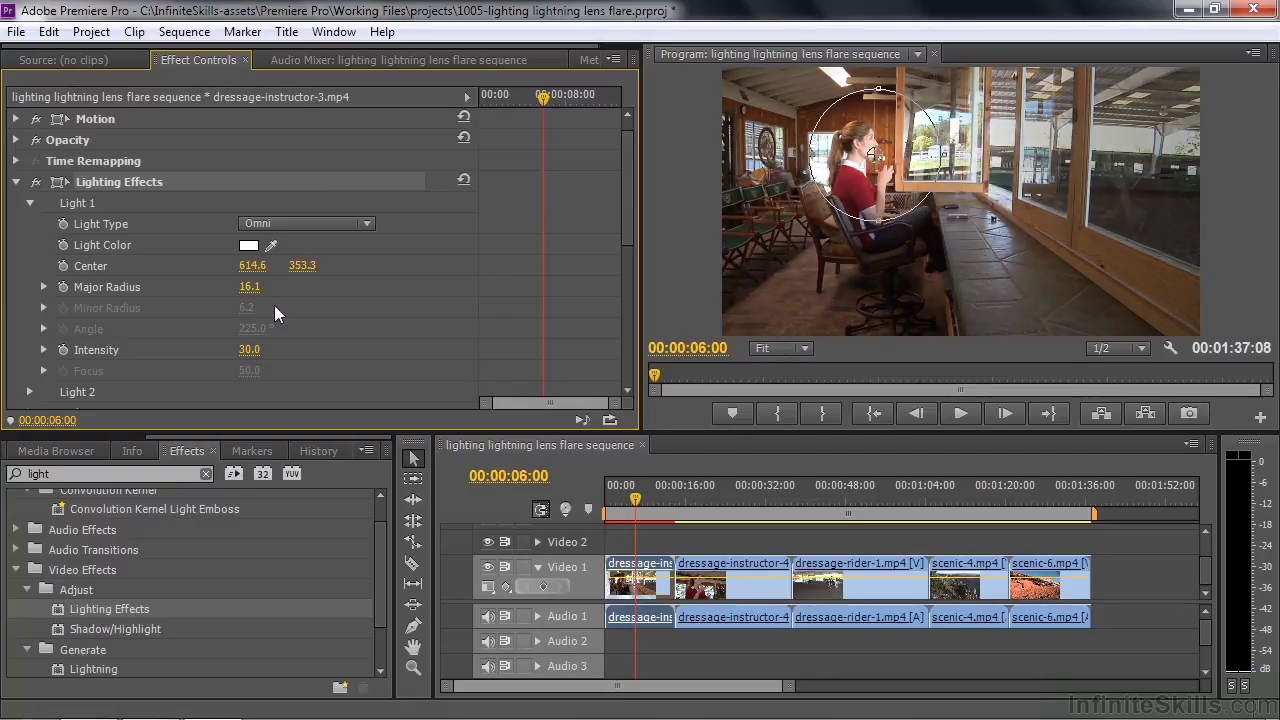
# - Give Light 1 a pale warm yellow colour with a hue of 41° and set its intensity to 24
pyautogui.click(247, 245)
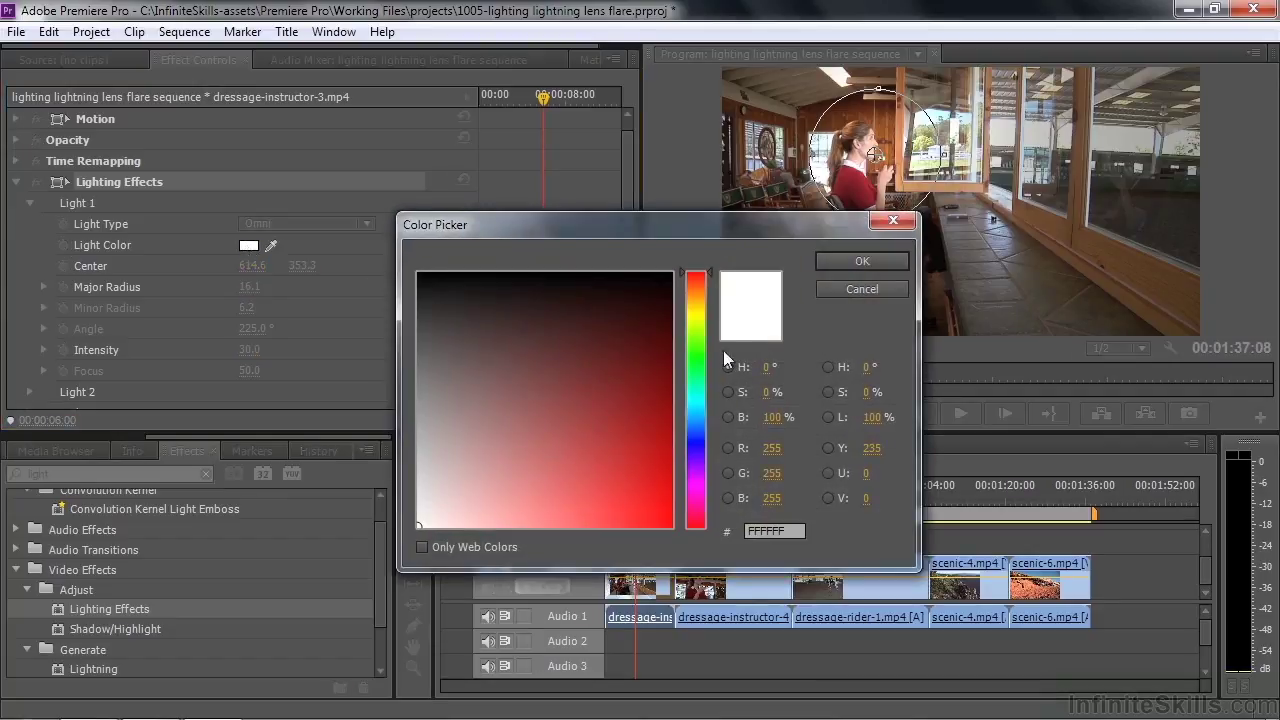
pyautogui.click(700, 306)
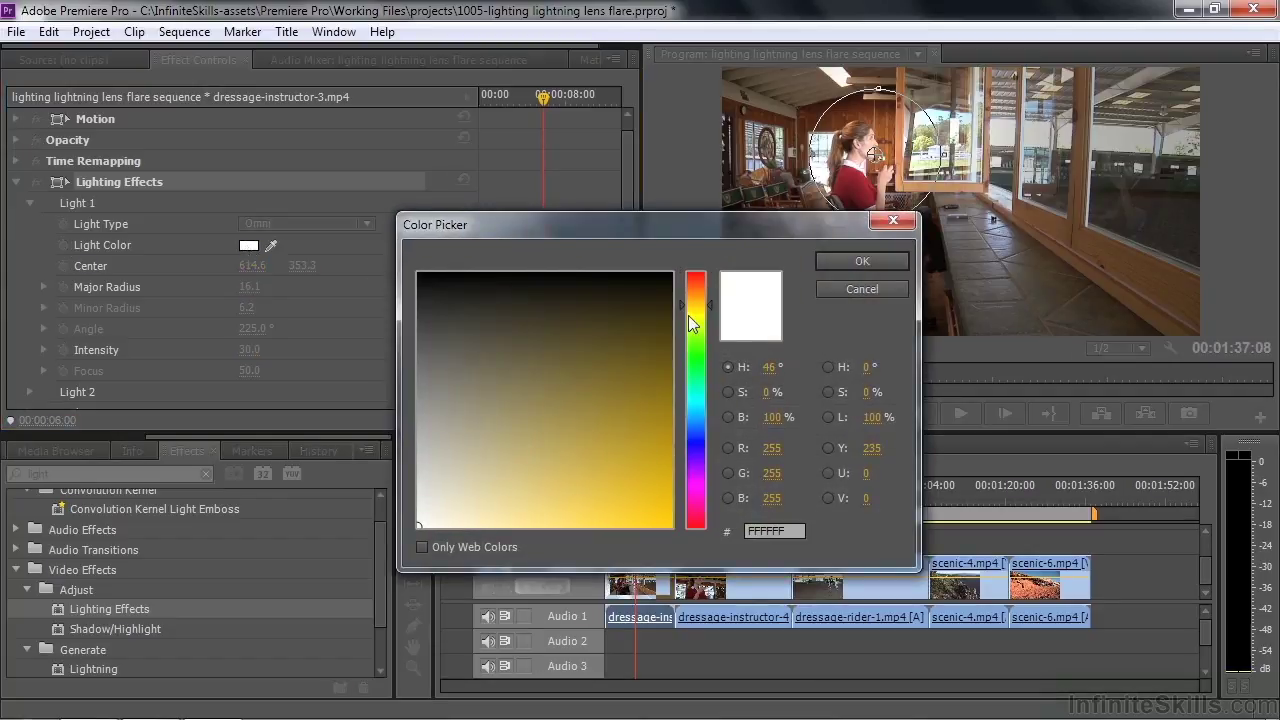
pyautogui.click(691, 301)
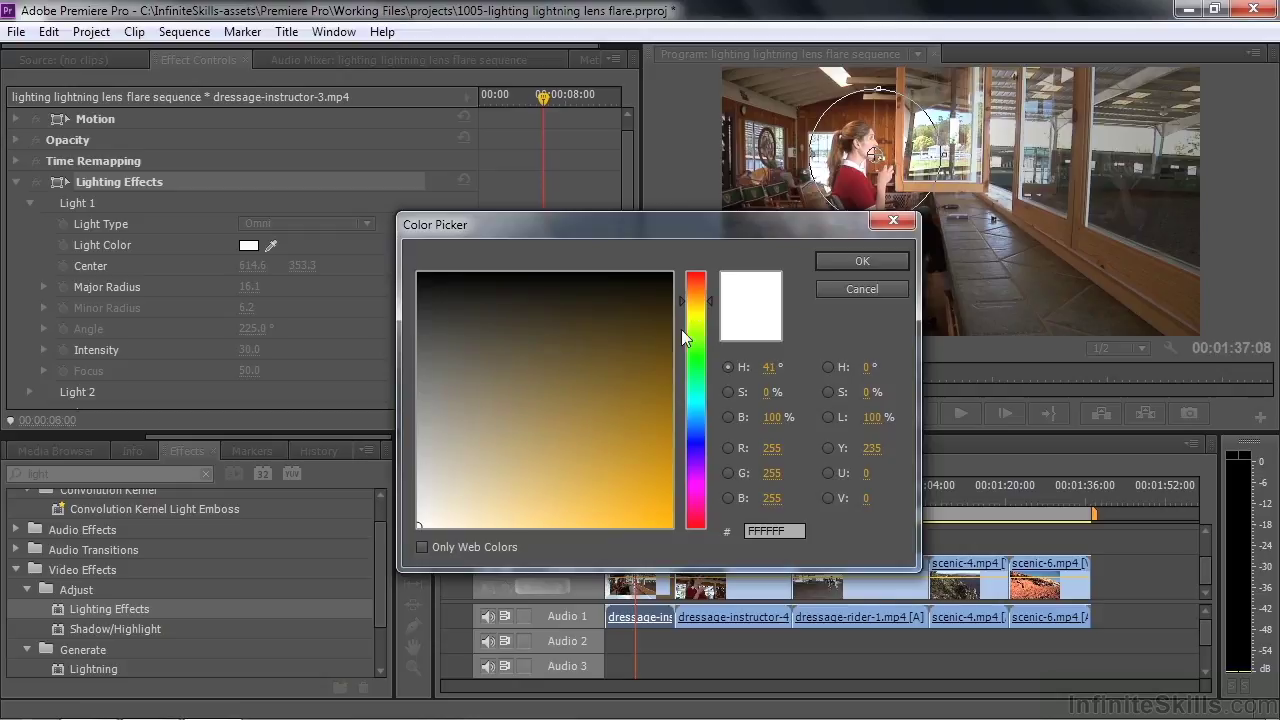
pyautogui.click(489, 514)
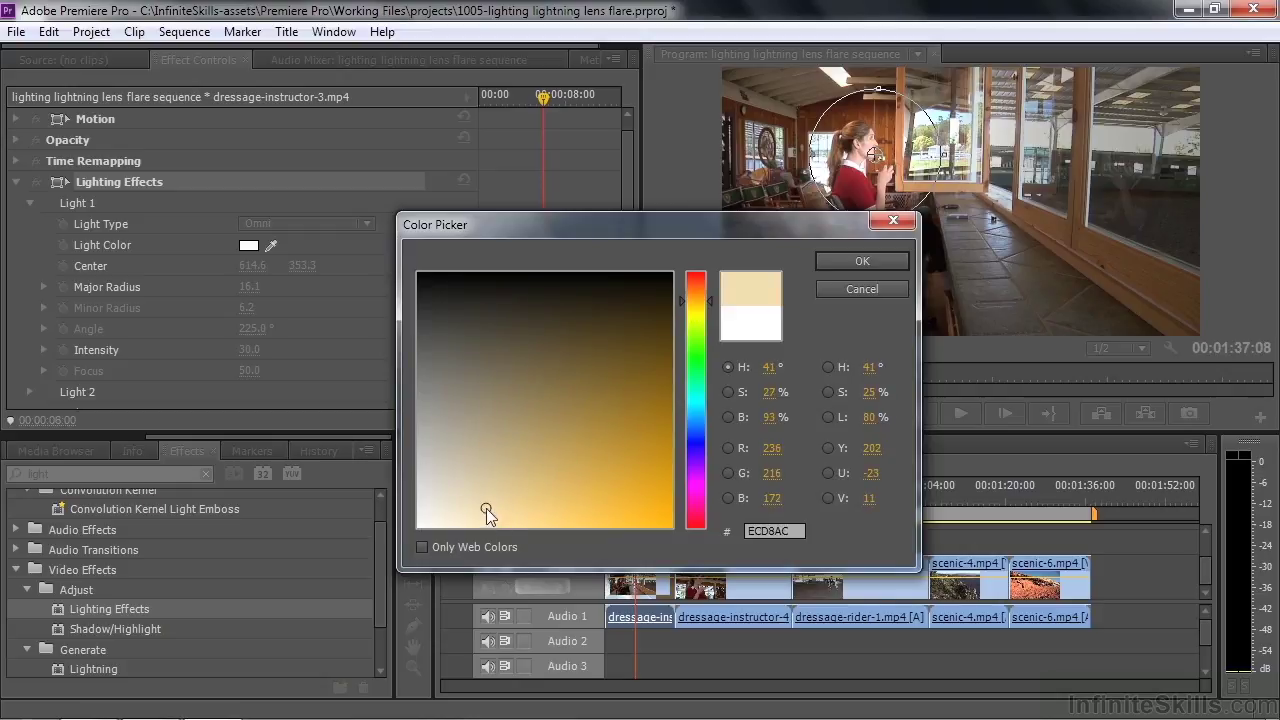
pyautogui.click(866, 260)
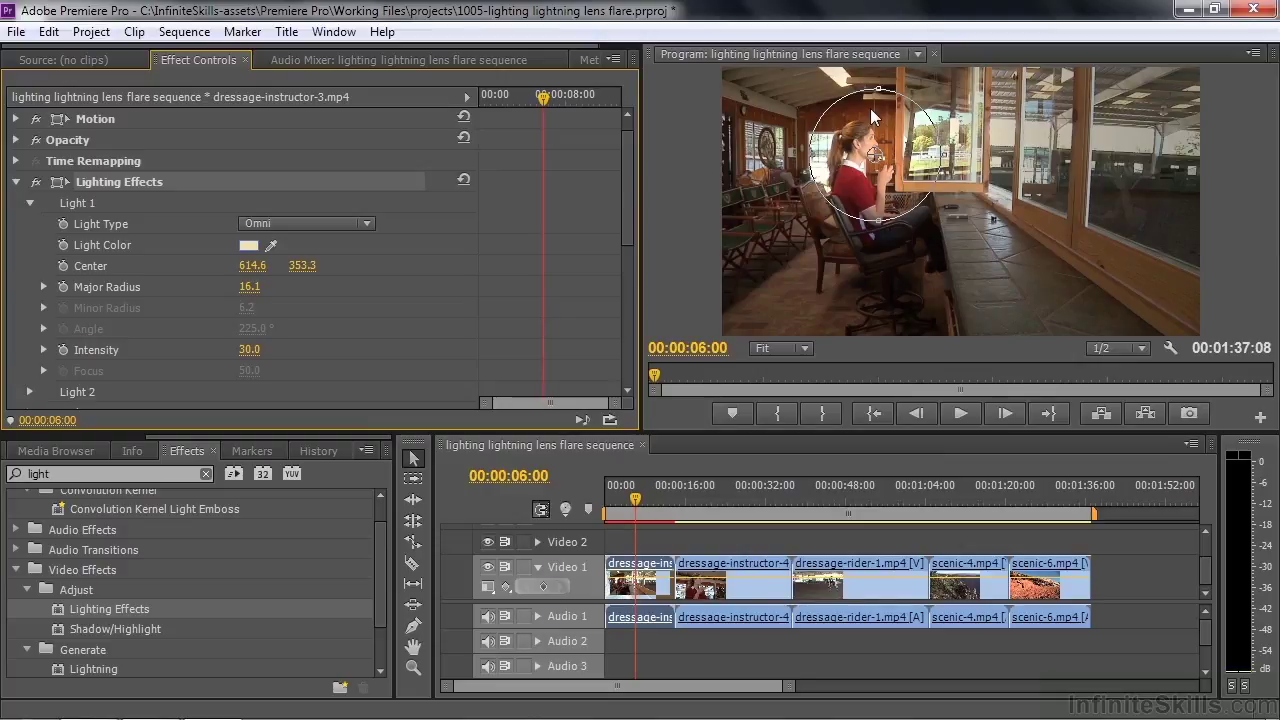
pyautogui.moveTo(249, 349)
pyautogui.mouseDown()
pyautogui.moveTo(225, 350)
pyautogui.moveTo(236, 350)
pyautogui.mouseUp()
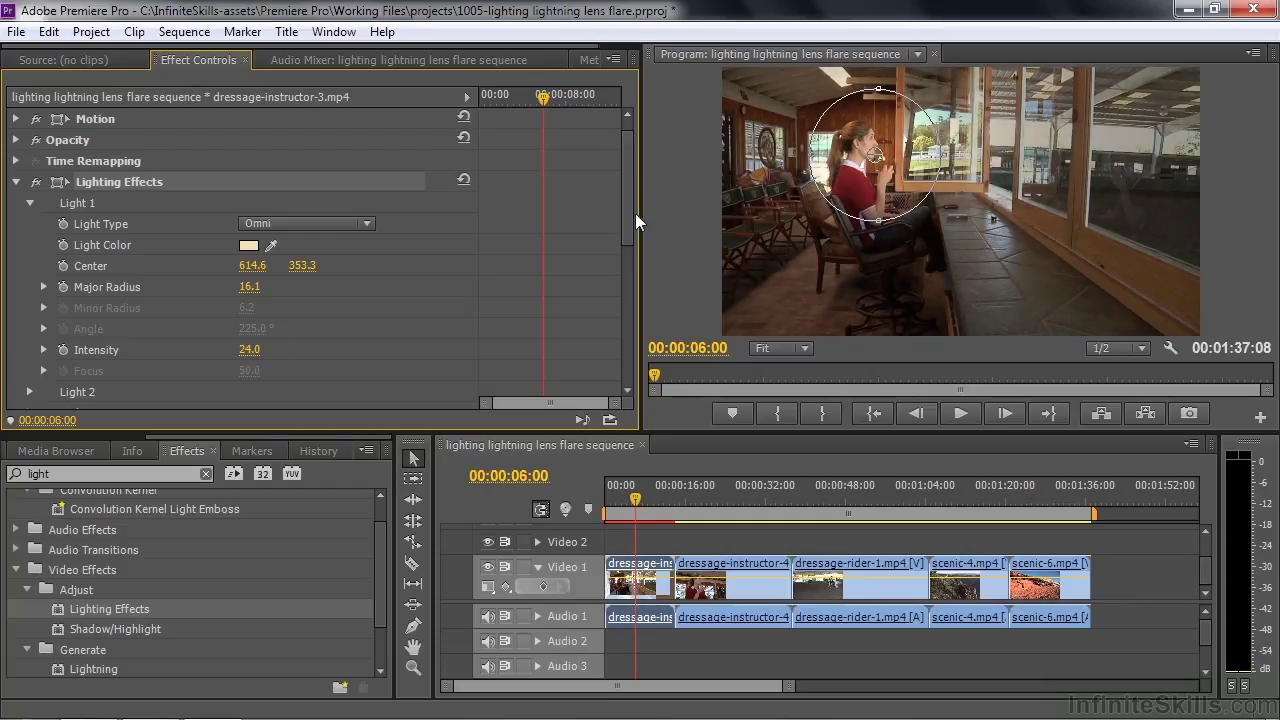
# - Set the ambient light colour to a very pale yellow with a hue of 45°
pyautogui.moveTo(631, 211); pyautogui.dragTo(626, 319)
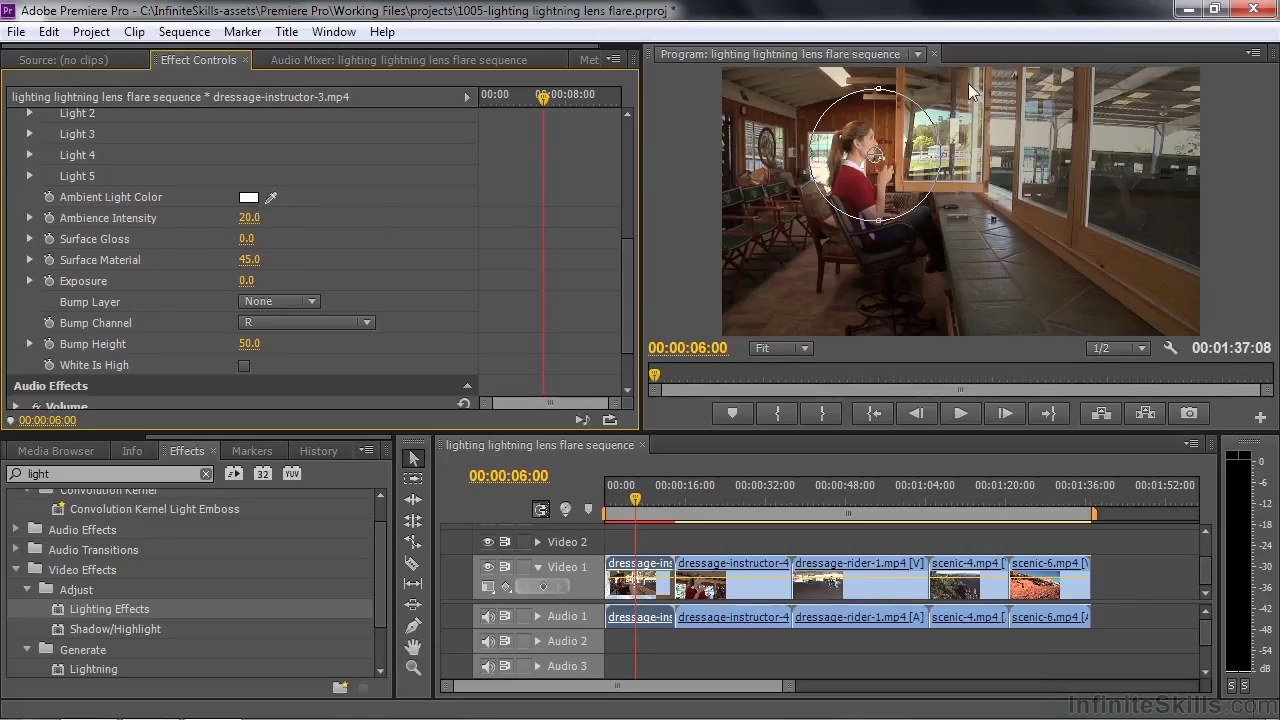
pyautogui.click(245, 198)
pyautogui.click(693, 309)
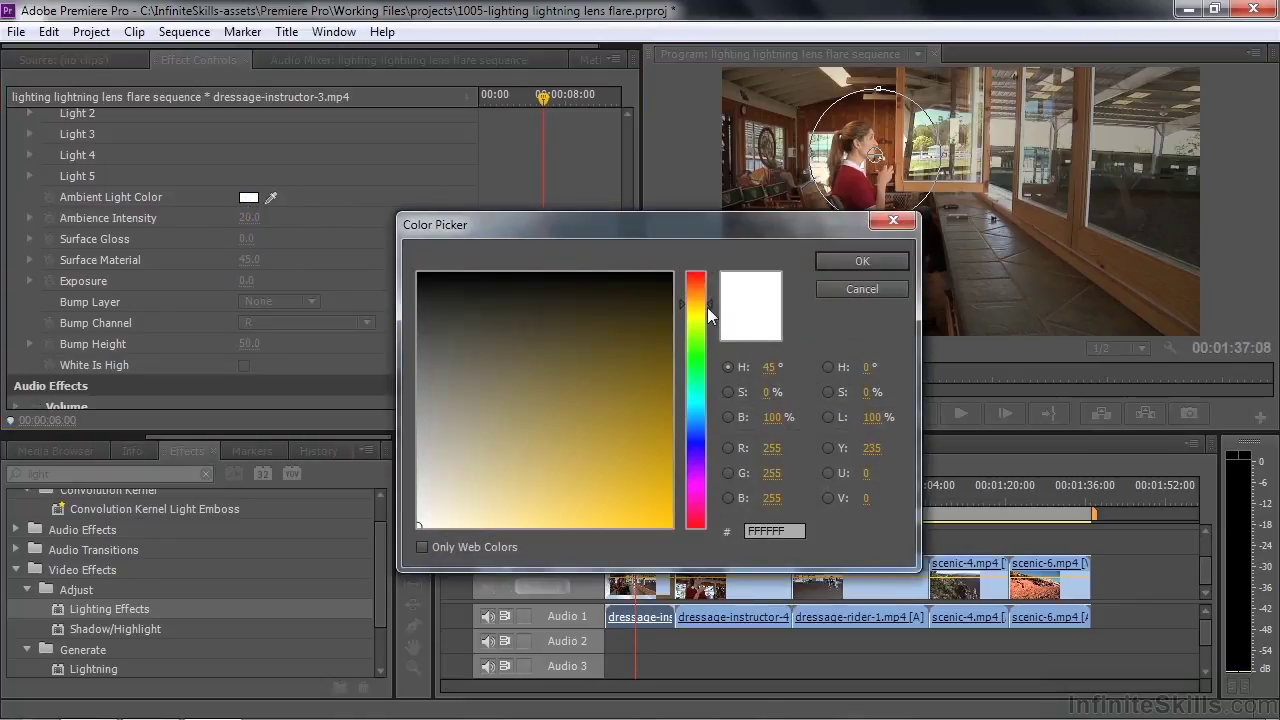
pyautogui.click(455, 516)
pyautogui.click(842, 258)
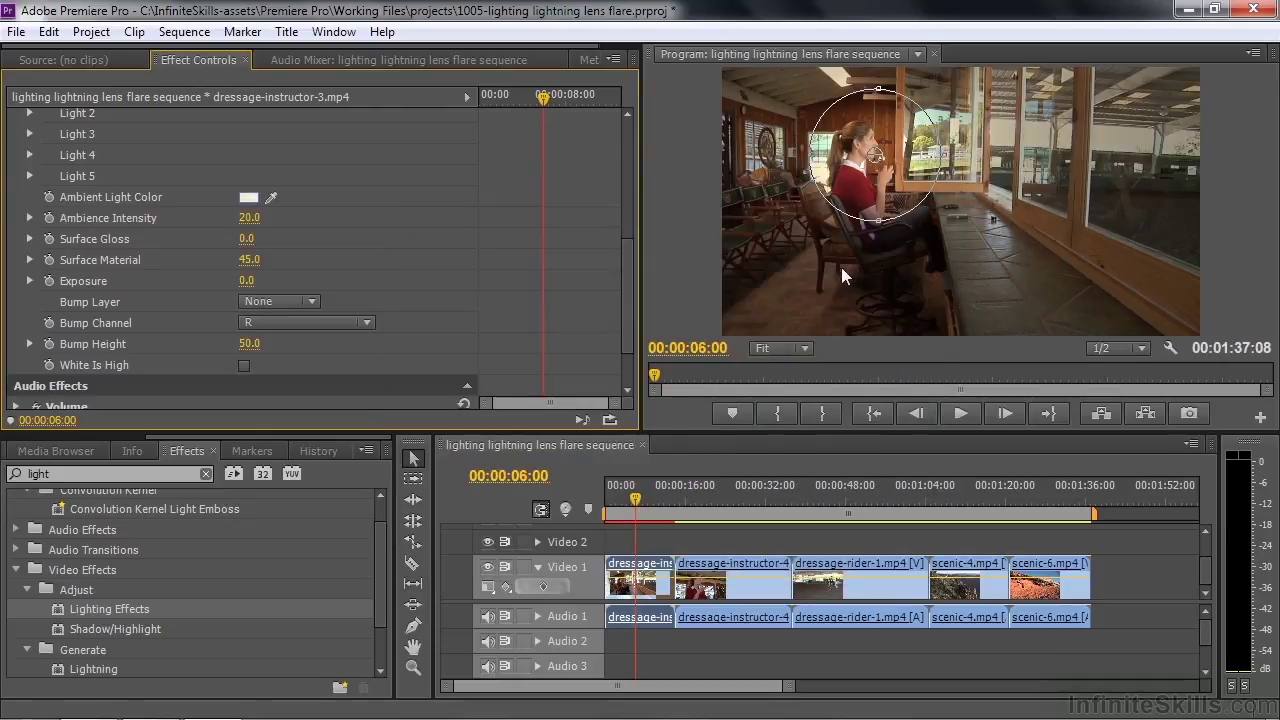
# - Try a lower ambience intensity, set it to 53, and return to the Light 1 settings
pyautogui.moveTo(248, 217); pyautogui.dragTo(216, 217)
pyautogui.moveTo(249, 217); pyautogui.dragTo(287, 217)
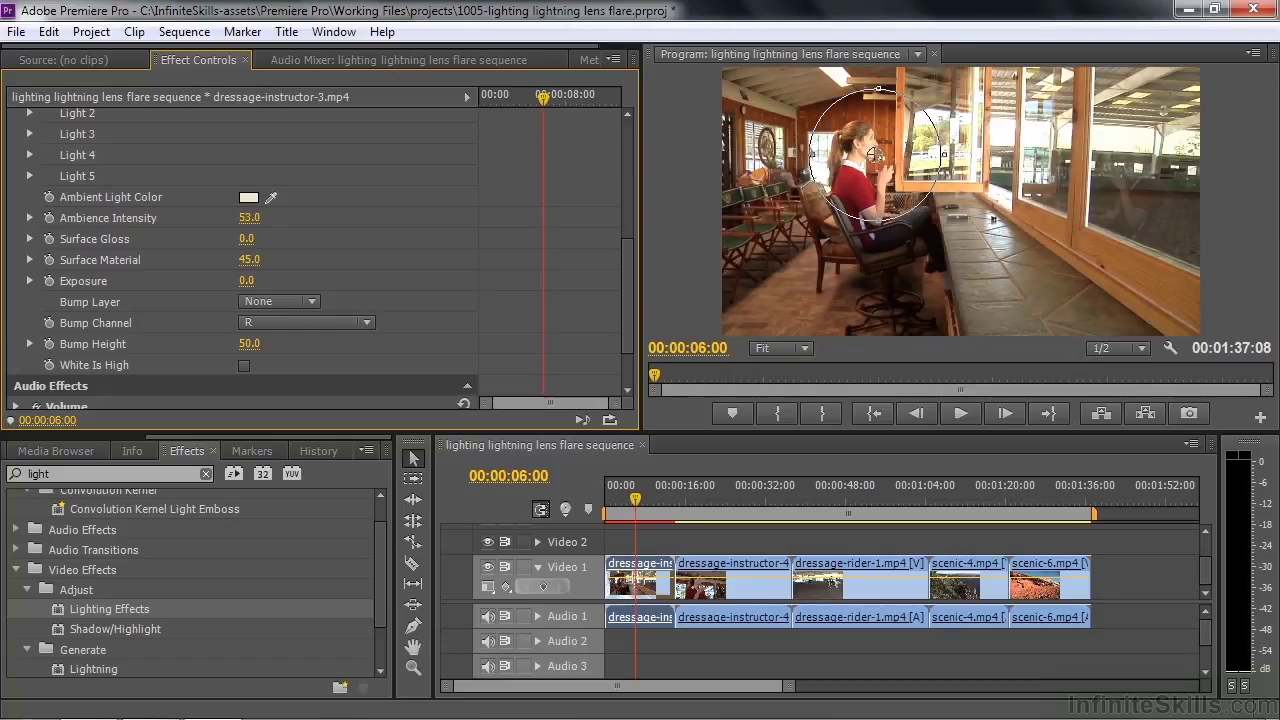
pyautogui.moveTo(630, 326); pyautogui.dragTo(636, 232)
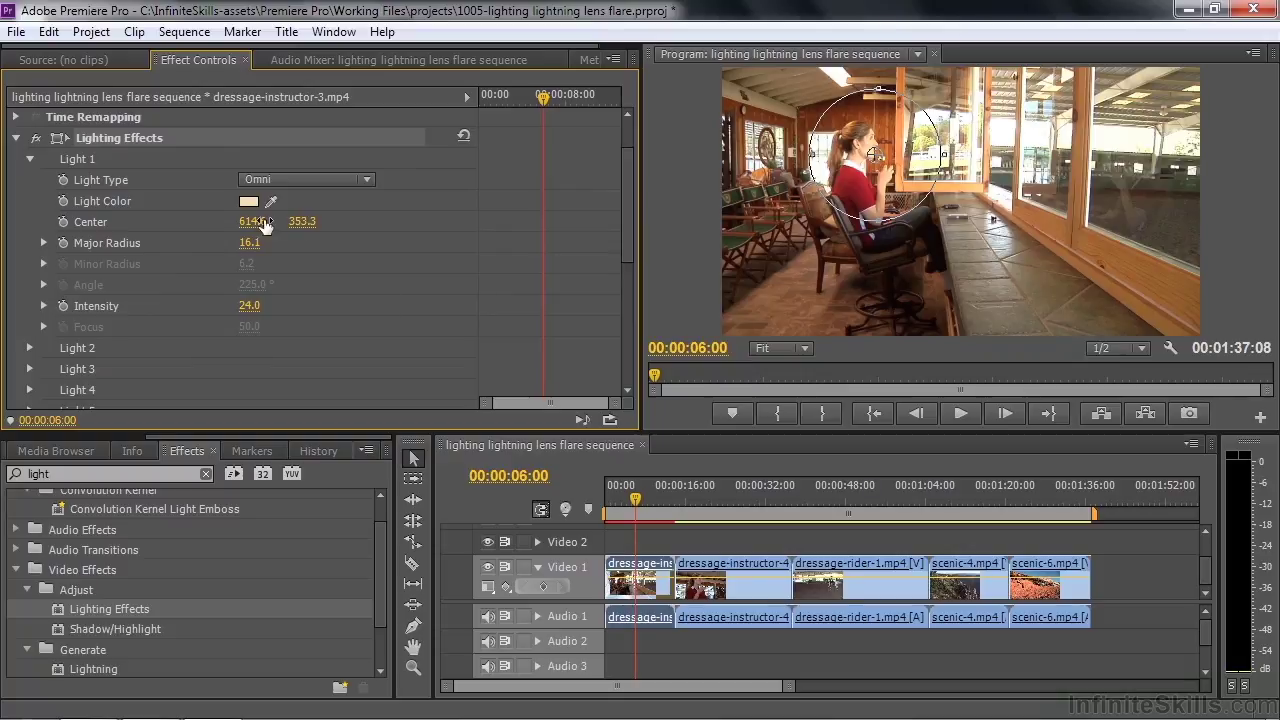
# - Set Light 1's intensity to 12 and compare the clip with the Lighting Effects effect off and on
pyautogui.click(249, 305)
pyautogui.write('13')
pyautogui.press('Return')
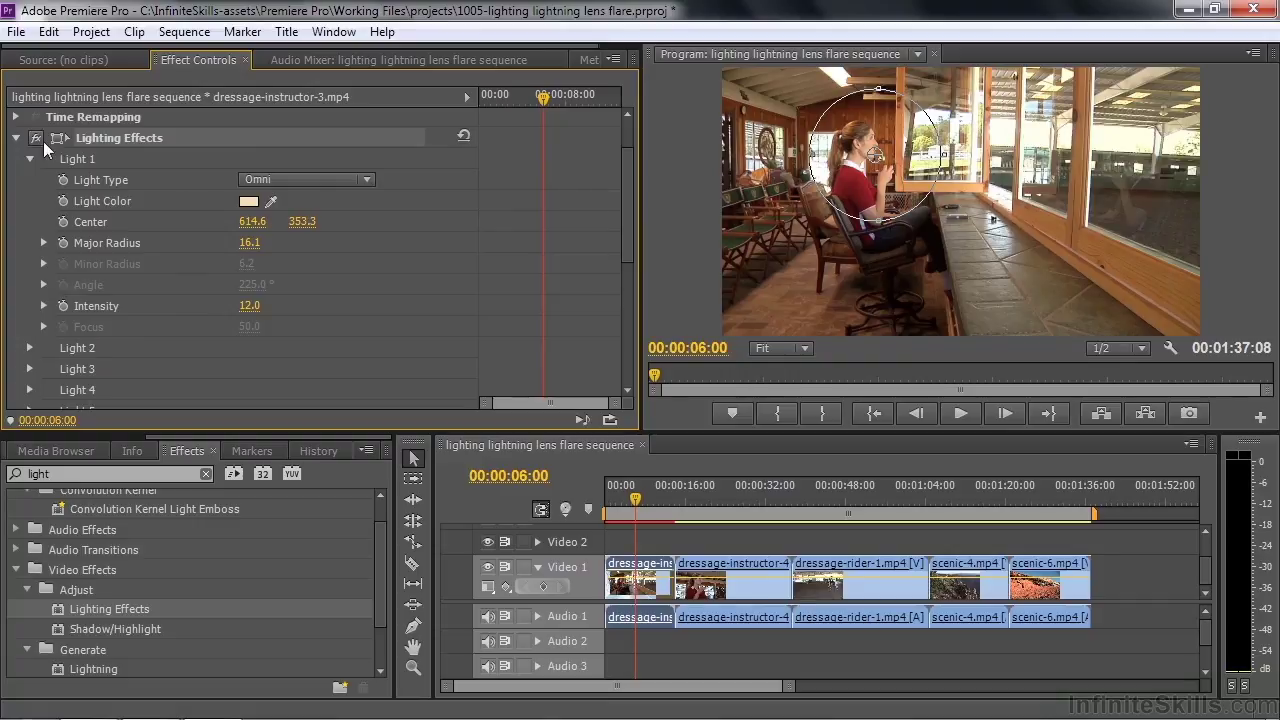
pyautogui.click(35, 138)
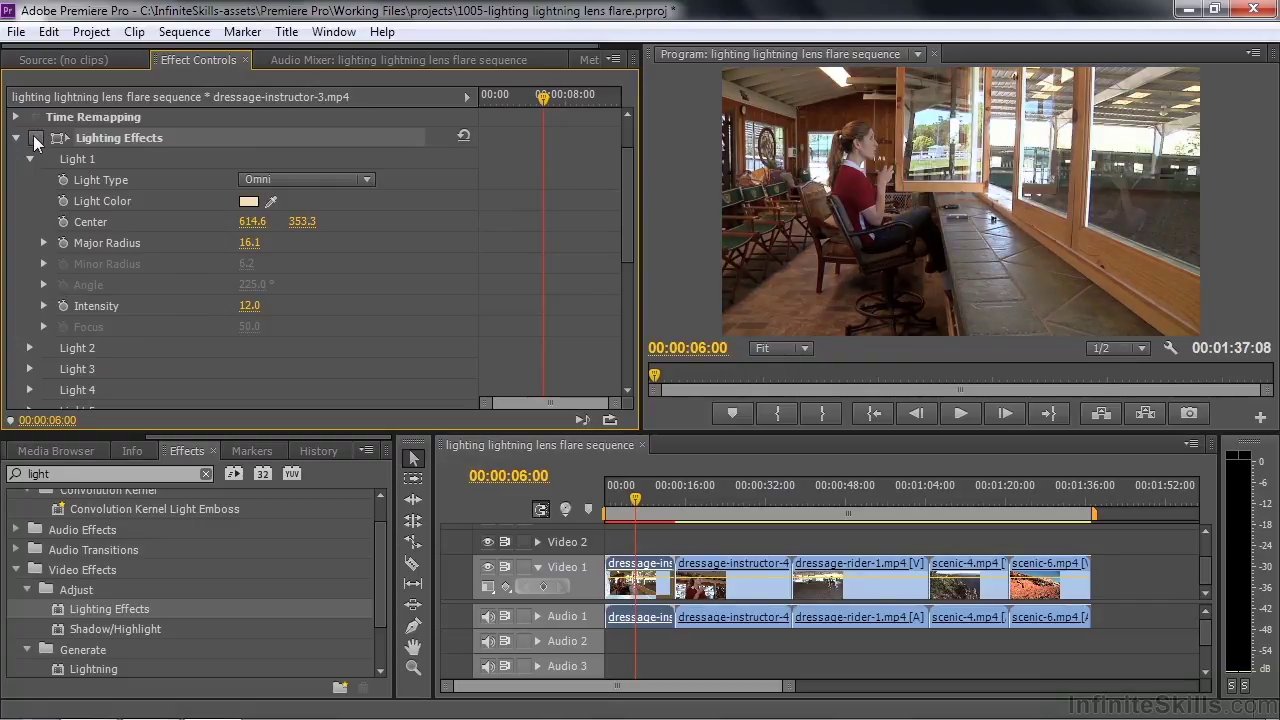
pyautogui.click(35, 138)
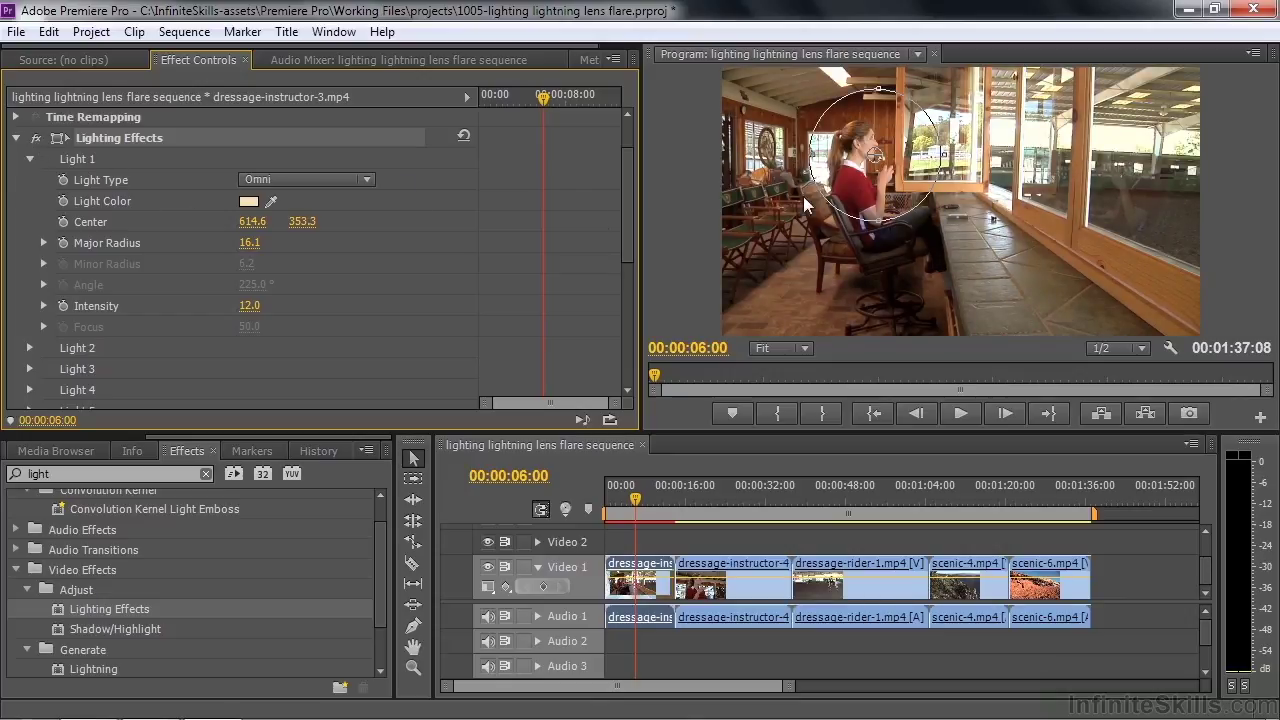
pyautogui.click(400, 273)
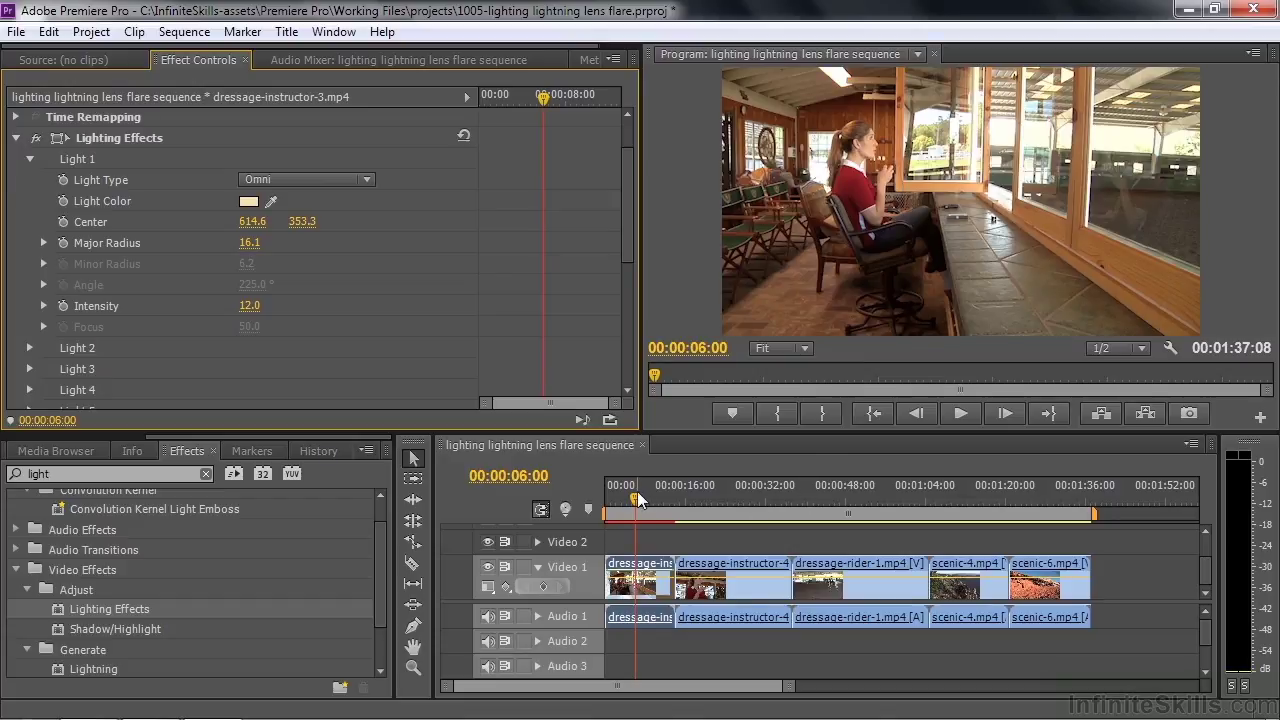
# - Apply Lighting Effects to the dressage-instructor-4.mp4 clip at 00:00:23:29 and open its Light 1 settings
pyautogui.moveTo(637, 491); pyautogui.dragTo(727, 522)
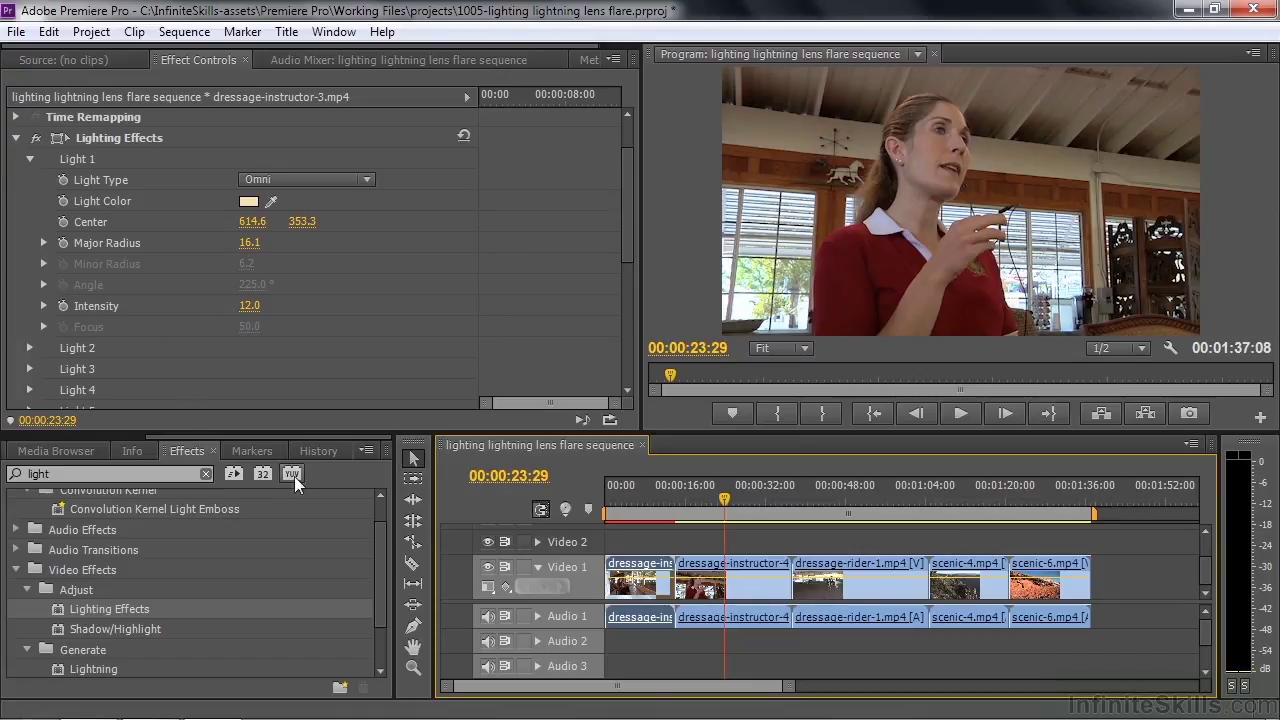
pyautogui.moveTo(57, 611); pyautogui.dragTo(710, 578)
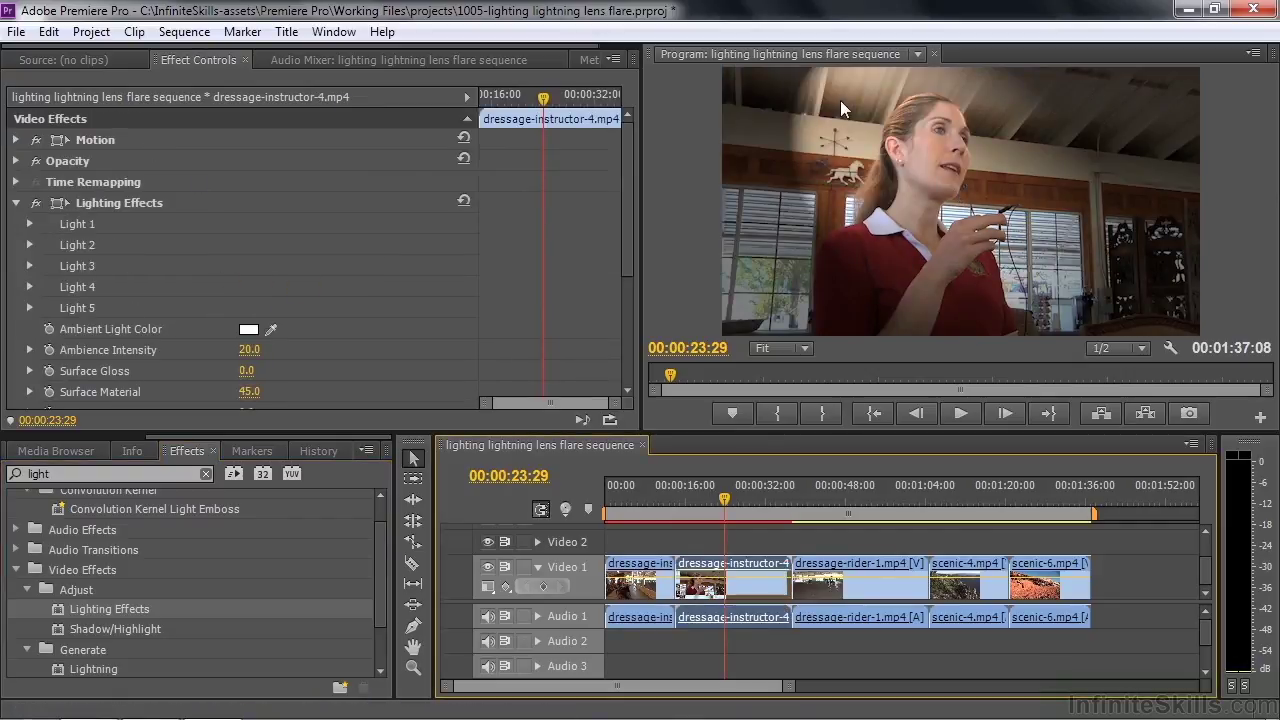
pyautogui.click(31, 224)
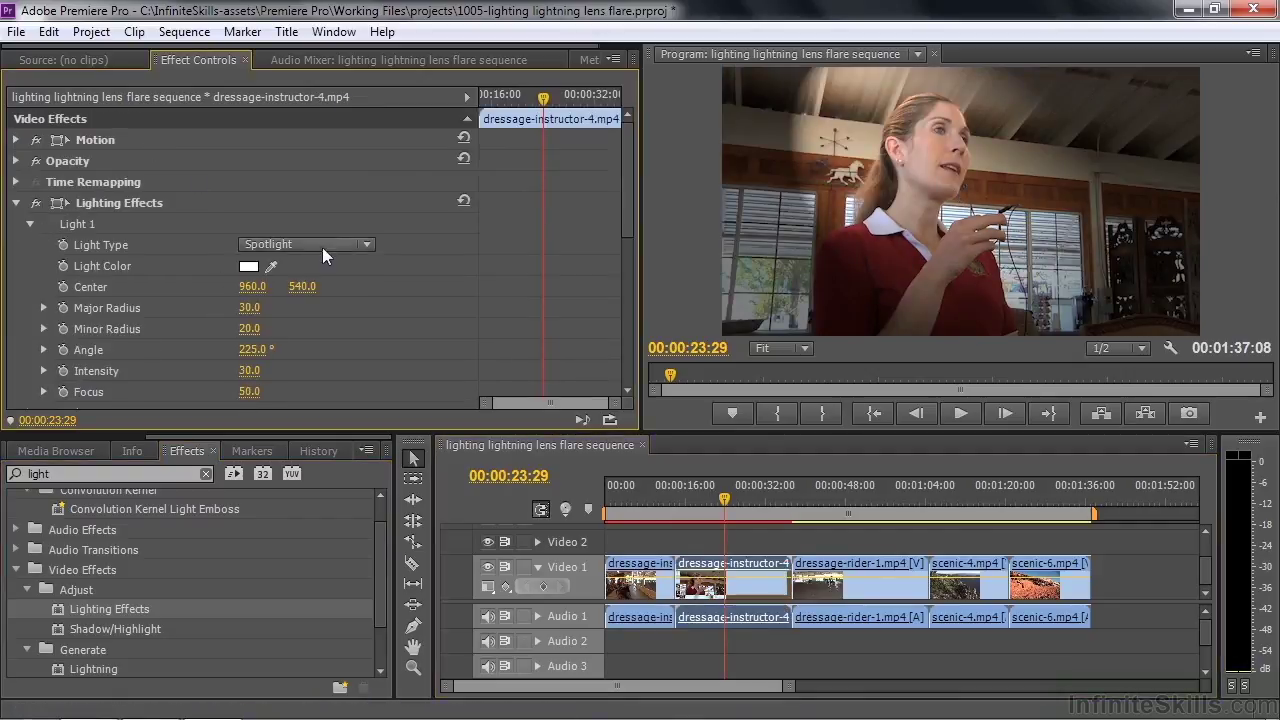
# - Try a Directional light type for Light 1 with an angle of 234° and an intensity of 18
pyautogui.click(370, 244)
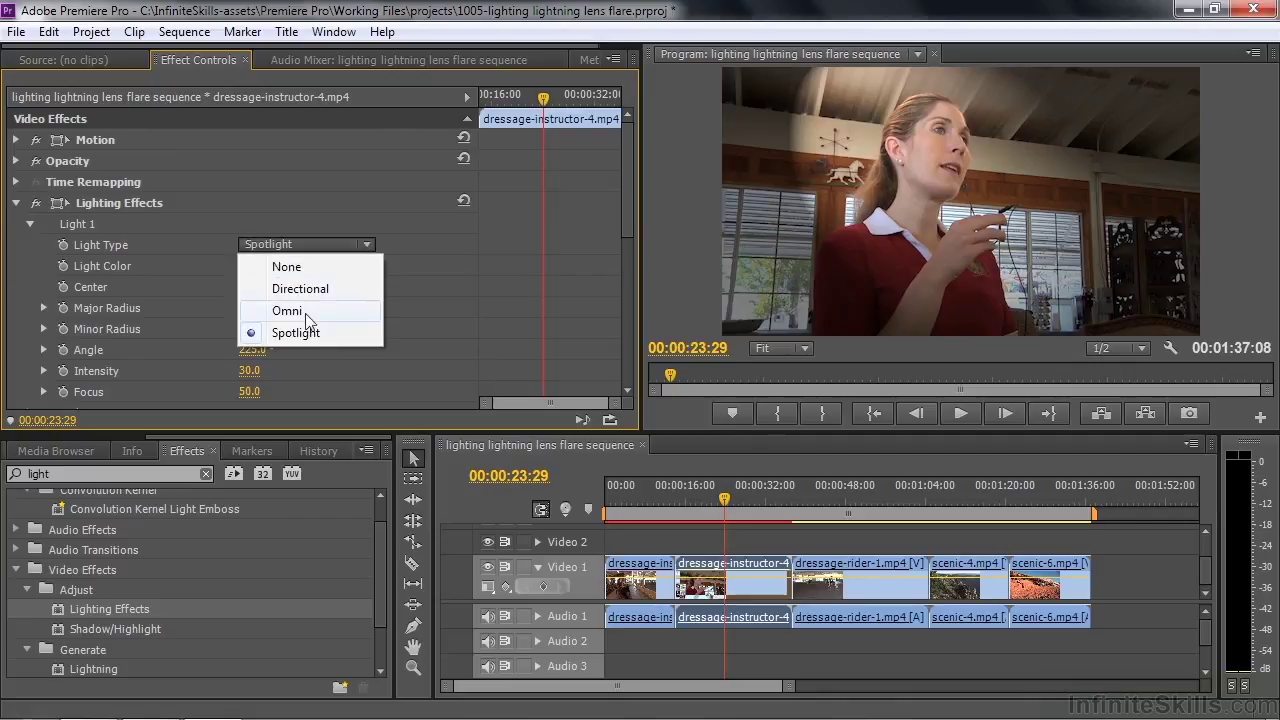
pyautogui.click(299, 288)
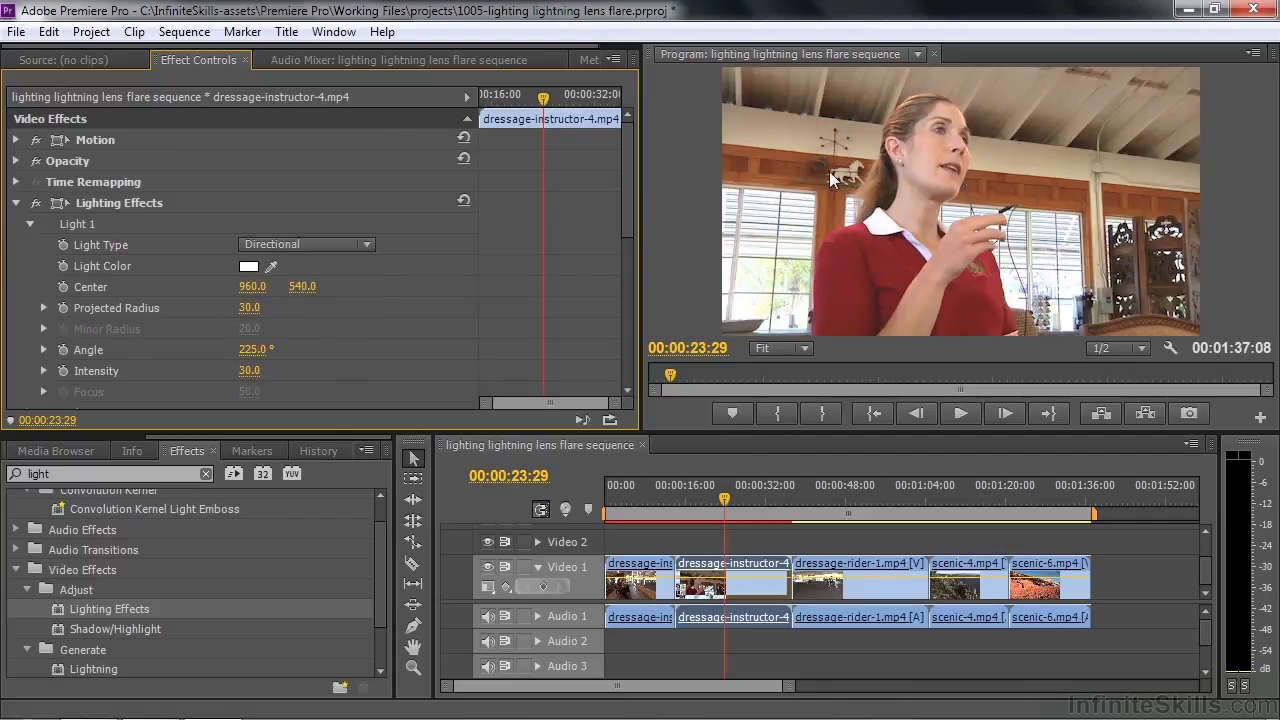
pyautogui.click(110, 206)
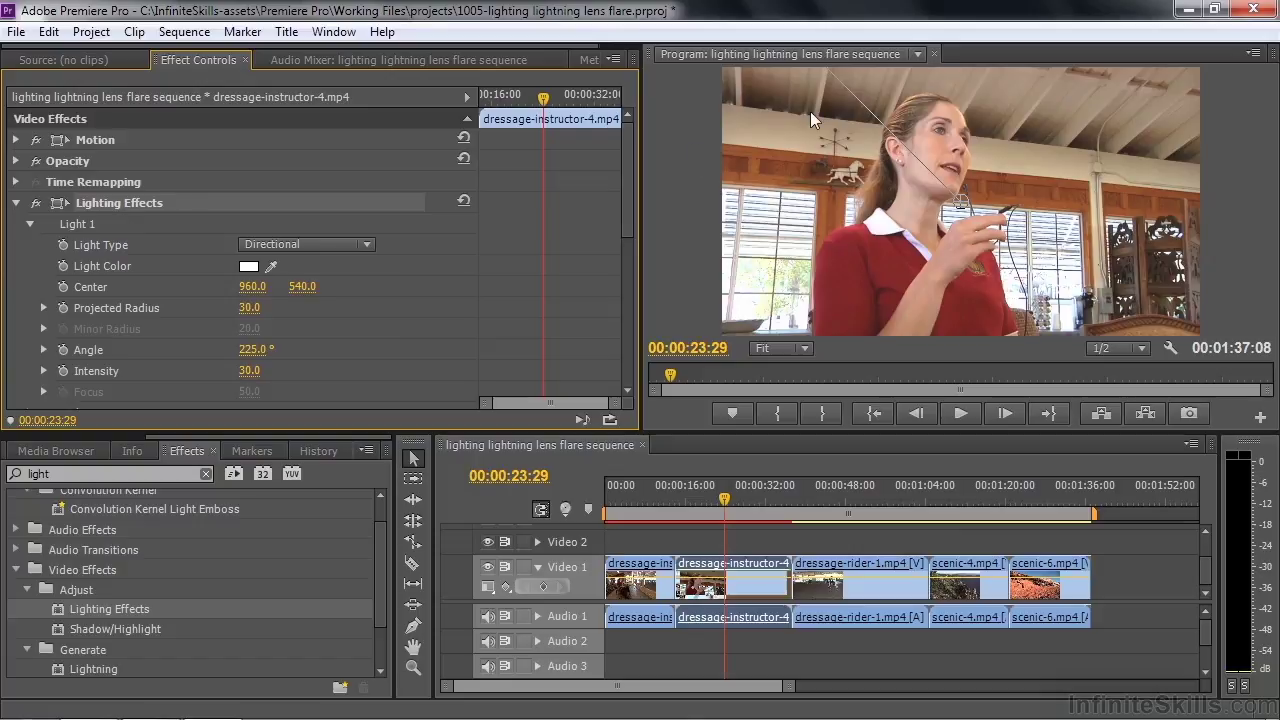
pyautogui.moveTo(253, 358)
pyautogui.mouseDown()
pyautogui.moveTo(300, 358)
pyautogui.moveTo(256, 358)
pyautogui.moveTo(270, 370)
pyautogui.moveTo(245, 370)
pyautogui.moveTo(256, 370)
pyautogui.mouseUp()
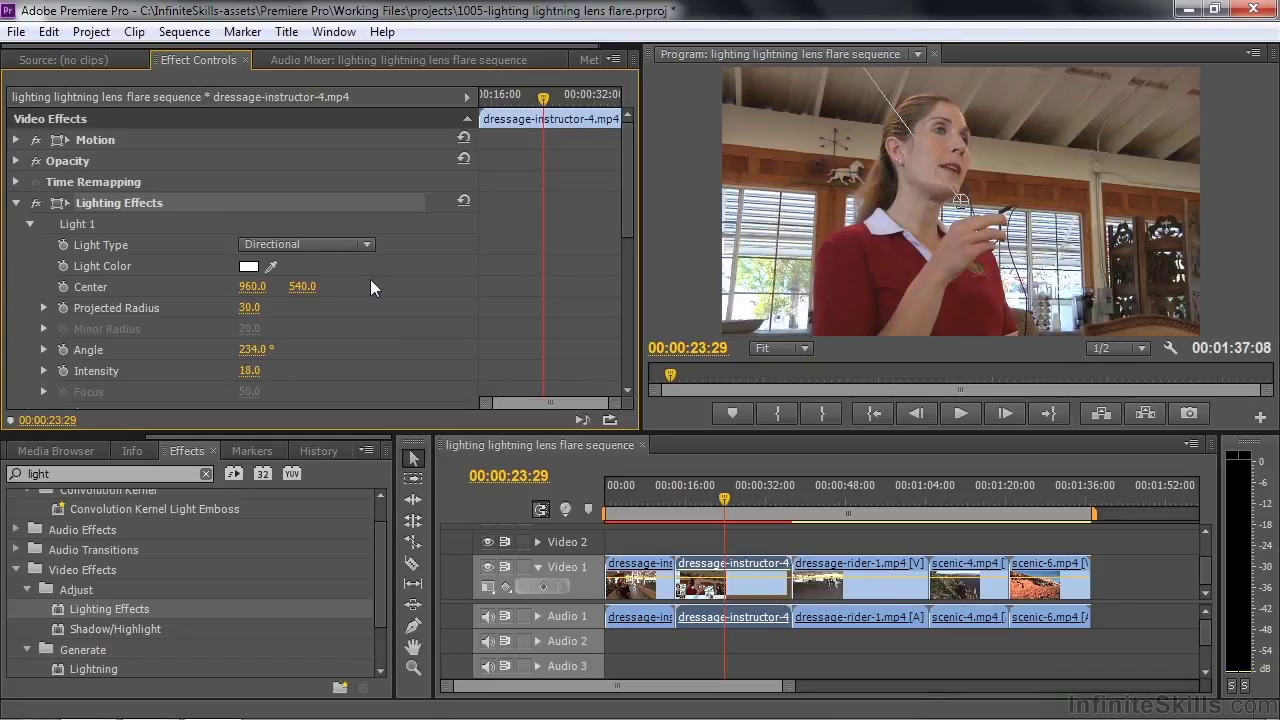
# - Change Light 1 to an Omni light and move its centre to about 819, 534 near the instructor's neck
pyautogui.click(300, 244)
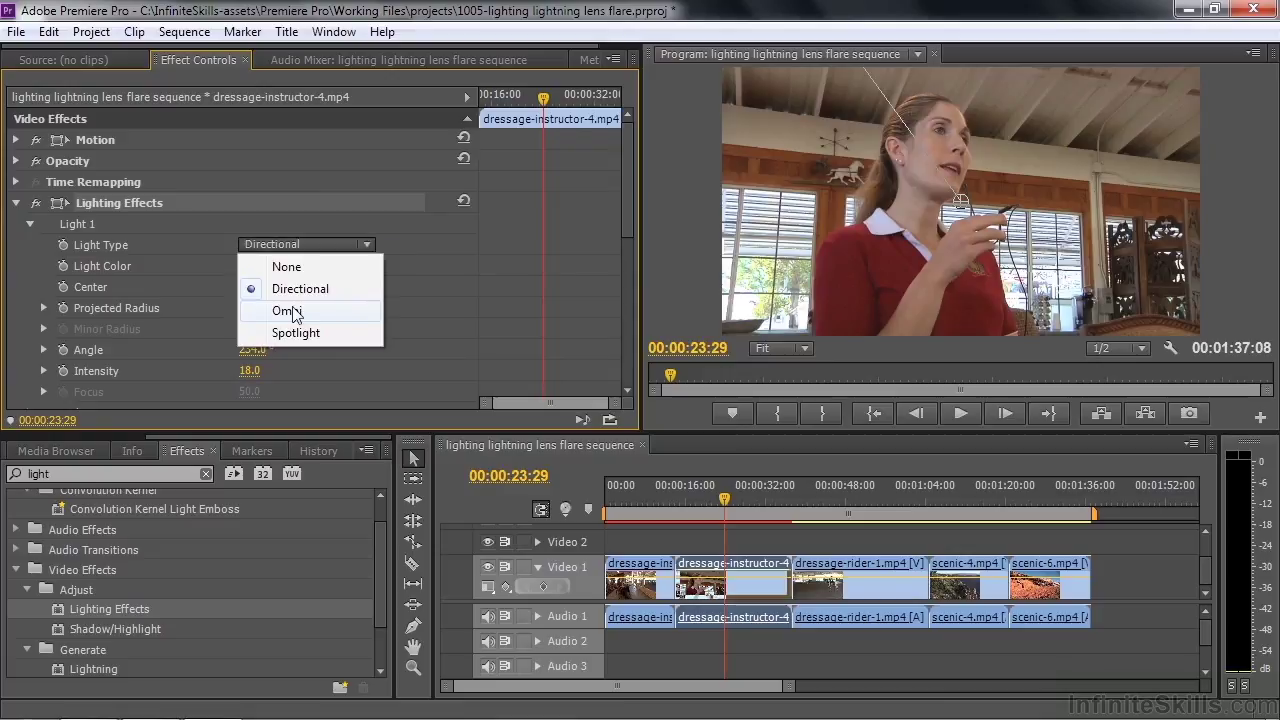
pyautogui.click(287, 311)
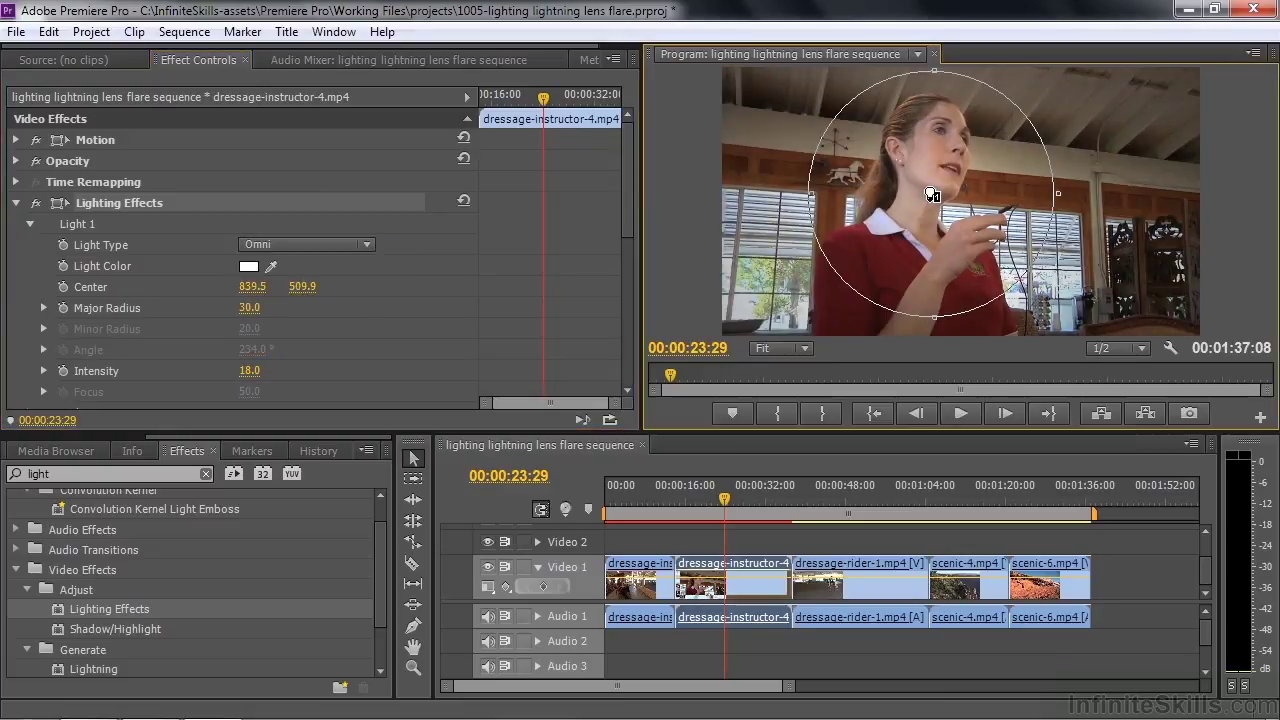
pyautogui.moveTo(935, 197); pyautogui.dragTo(931, 199)
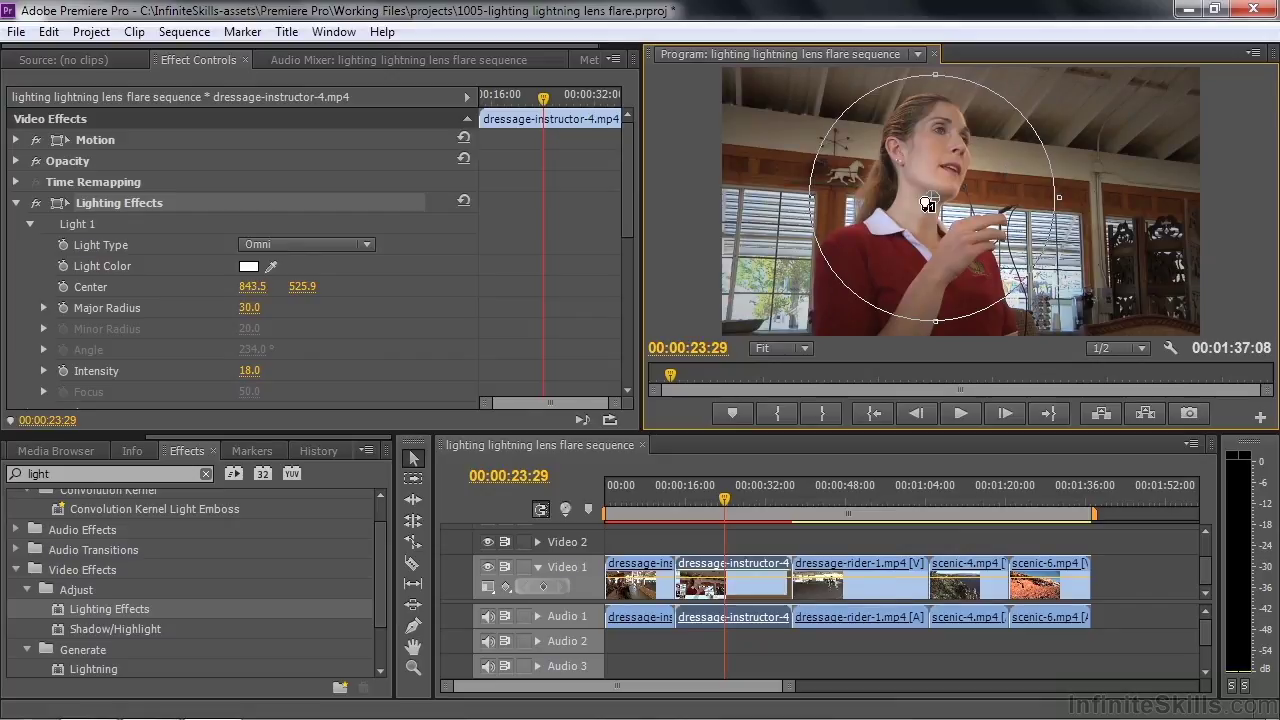
pyautogui.moveTo(931, 199); pyautogui.dragTo(926, 200)
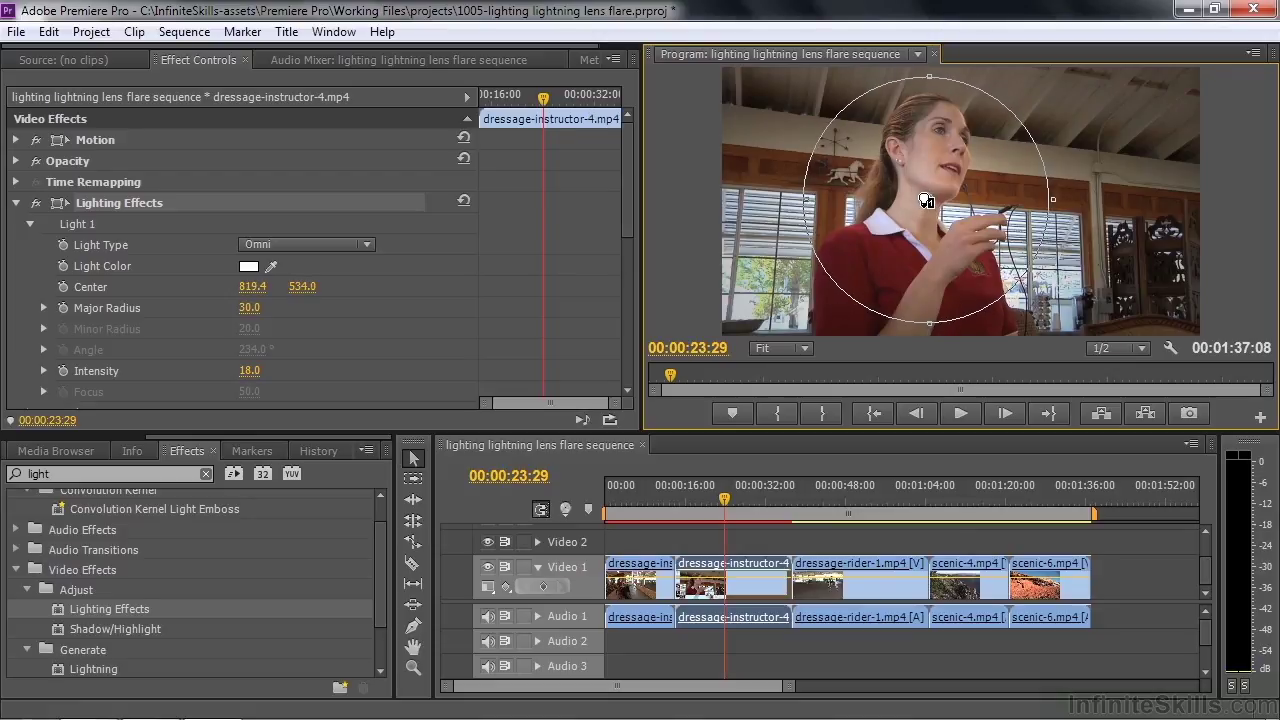
pyautogui.click(424, 342)
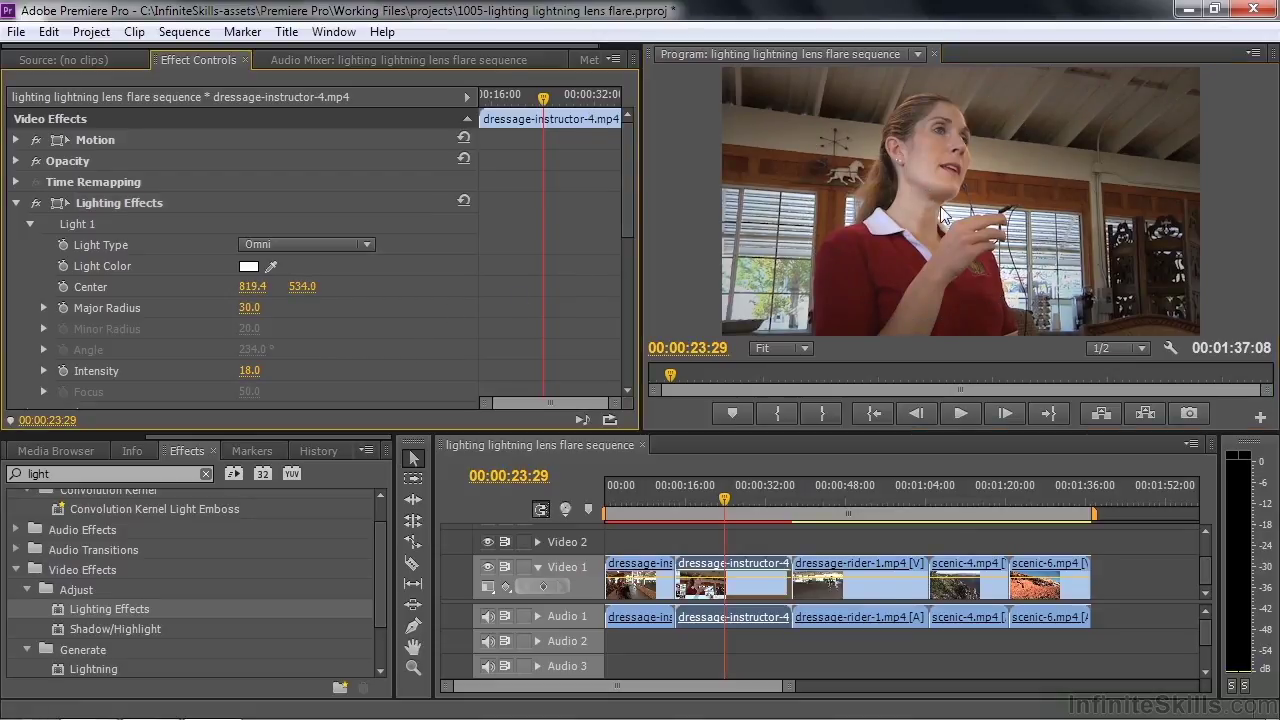
# - Compare the close-up clip with and without Lighting Effects and set Light 1's intensity to 16
pyautogui.click(36, 203)
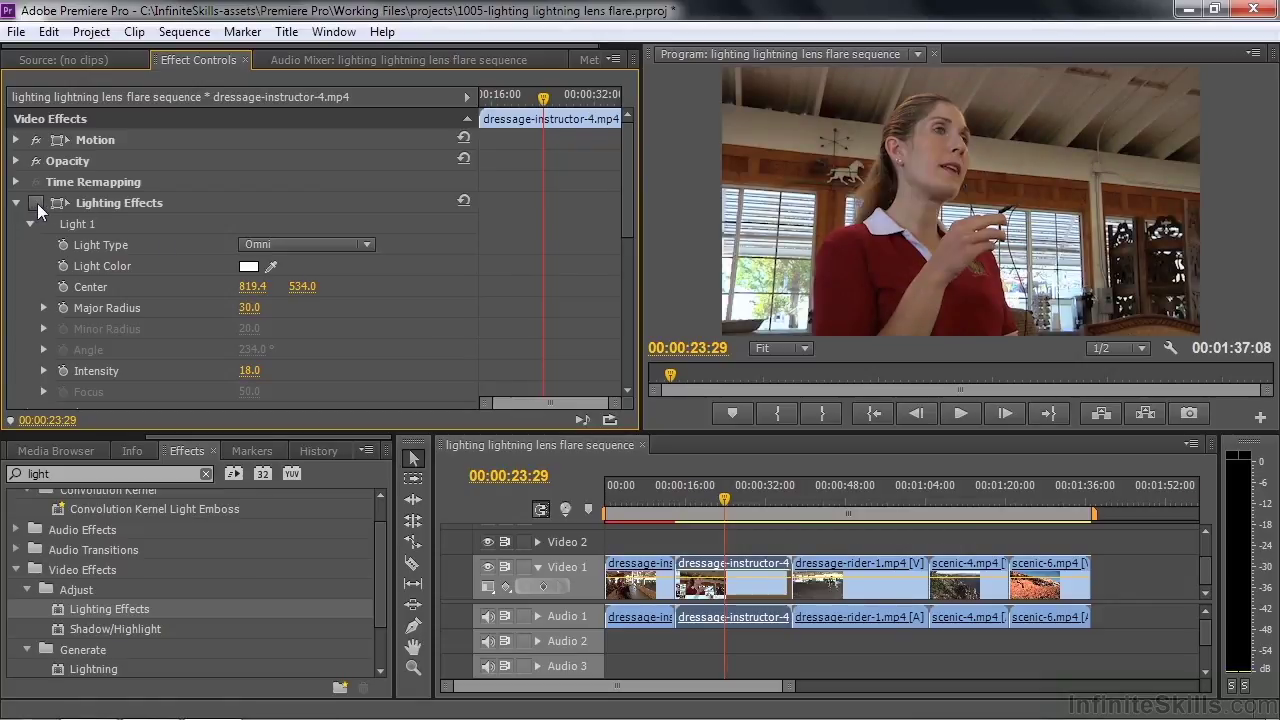
pyautogui.click(36, 203)
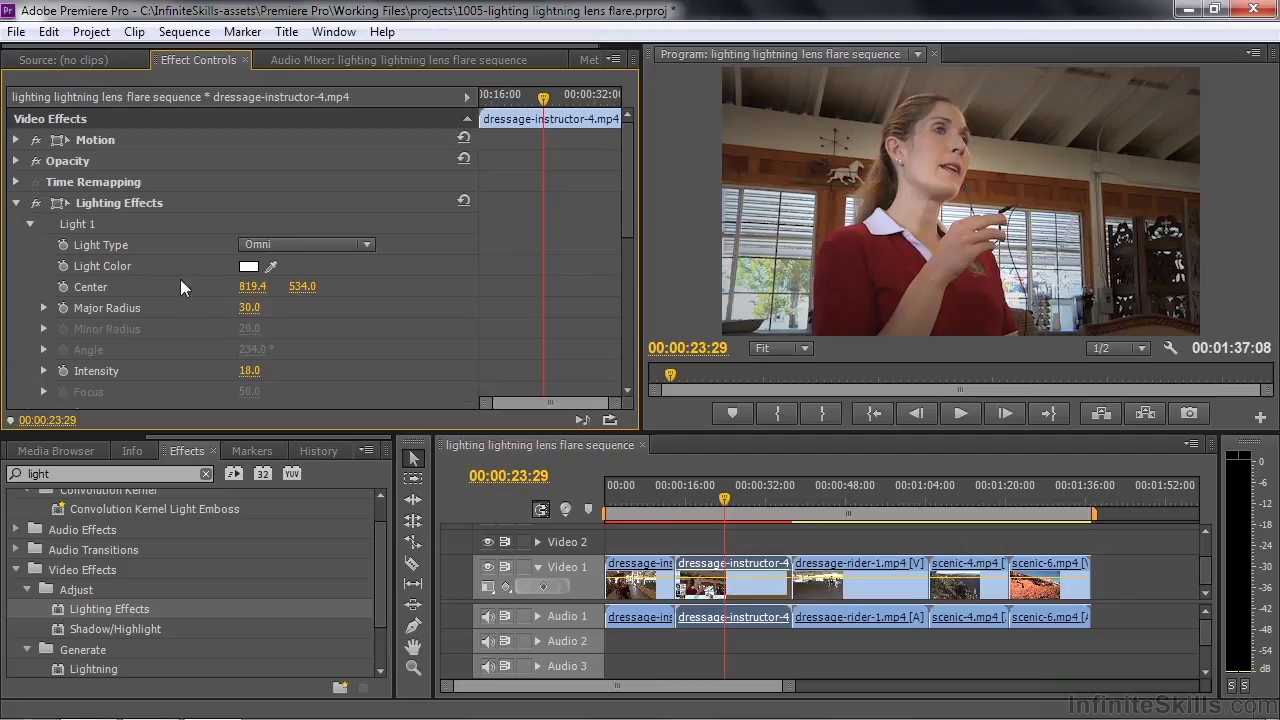
pyautogui.click(250, 370)
pyautogui.write('16')
pyautogui.press('Return')
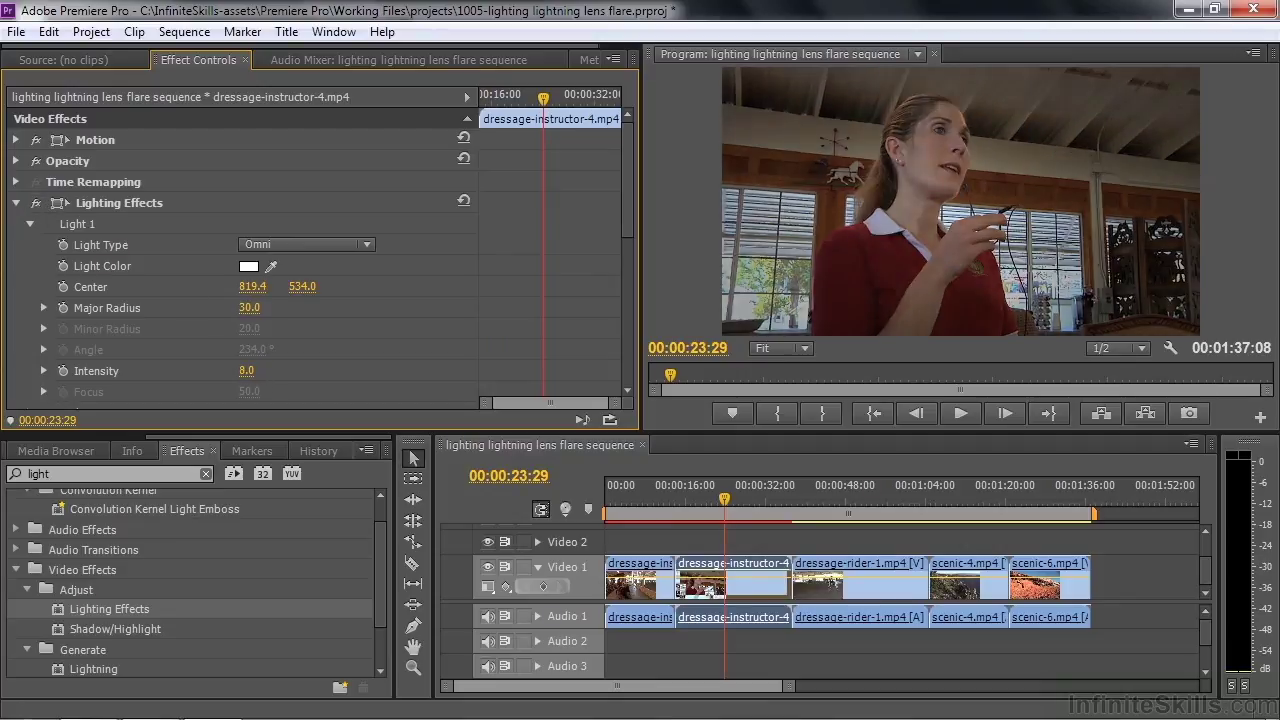
# - Raise the ambience intensity of the instructor close-up and compare the clip with Lighting Effects off and on
pyautogui.moveTo(628, 214); pyautogui.dragTo(620, 325)
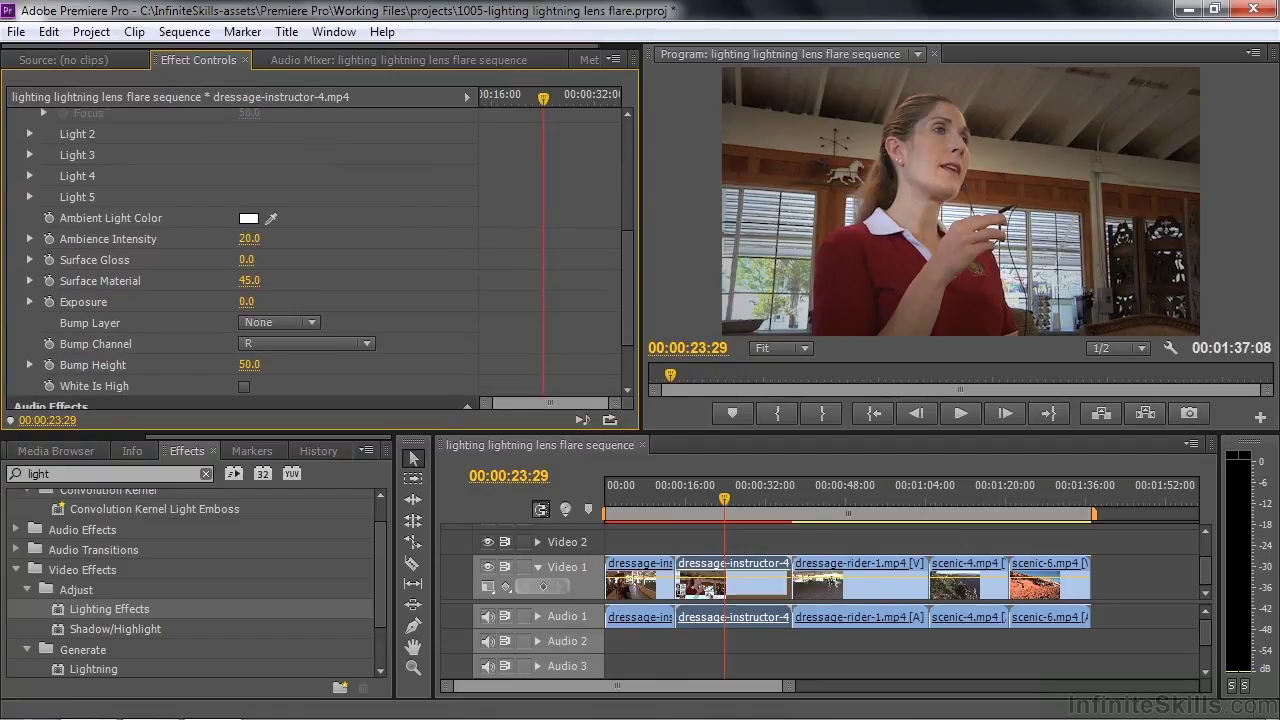
pyautogui.moveTo(248, 238); pyautogui.dragTo(262, 238)
pyautogui.moveTo(631, 303); pyautogui.dragTo(641, 200)
pyautogui.click(36, 180)
pyautogui.click(36, 180)
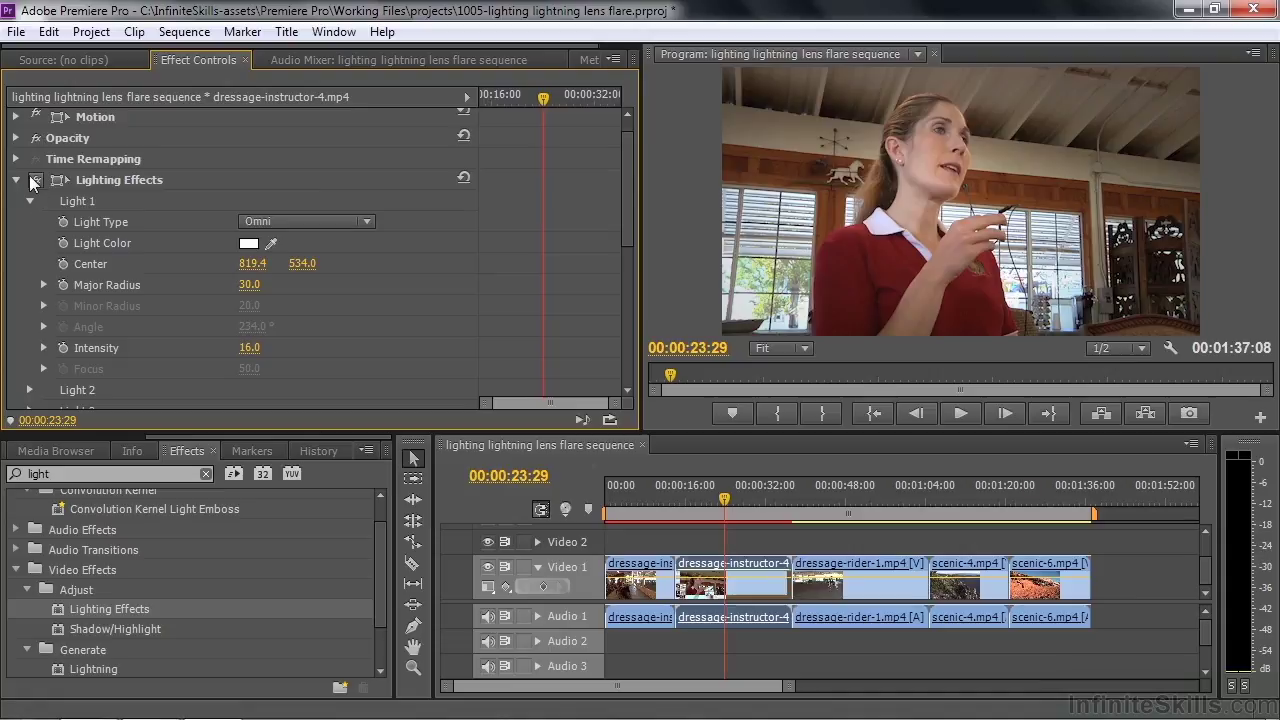
pyautogui.click(36, 180)
pyautogui.click(36, 180)
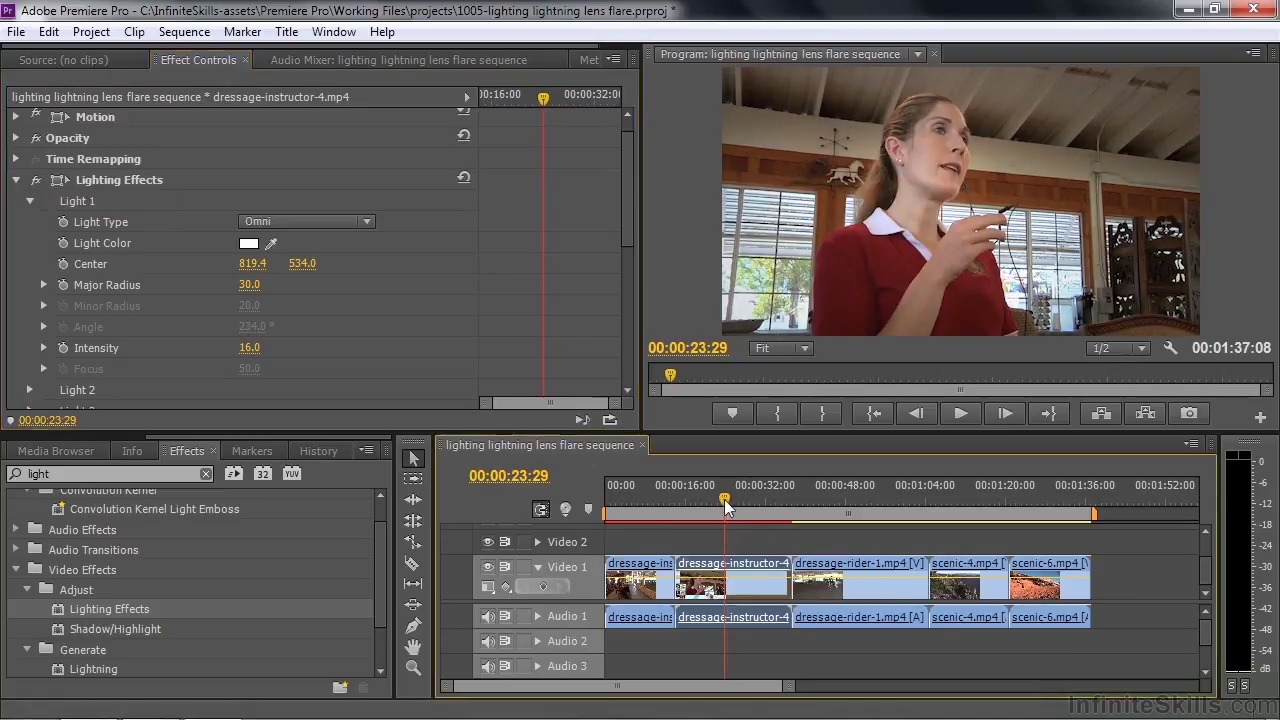
# - Move the playhead to 00:00:45:17 and apply Lighting Effects to the dressage-rider-1.mp4 clip
pyautogui.click(822, 507)
pyautogui.click(824, 508)
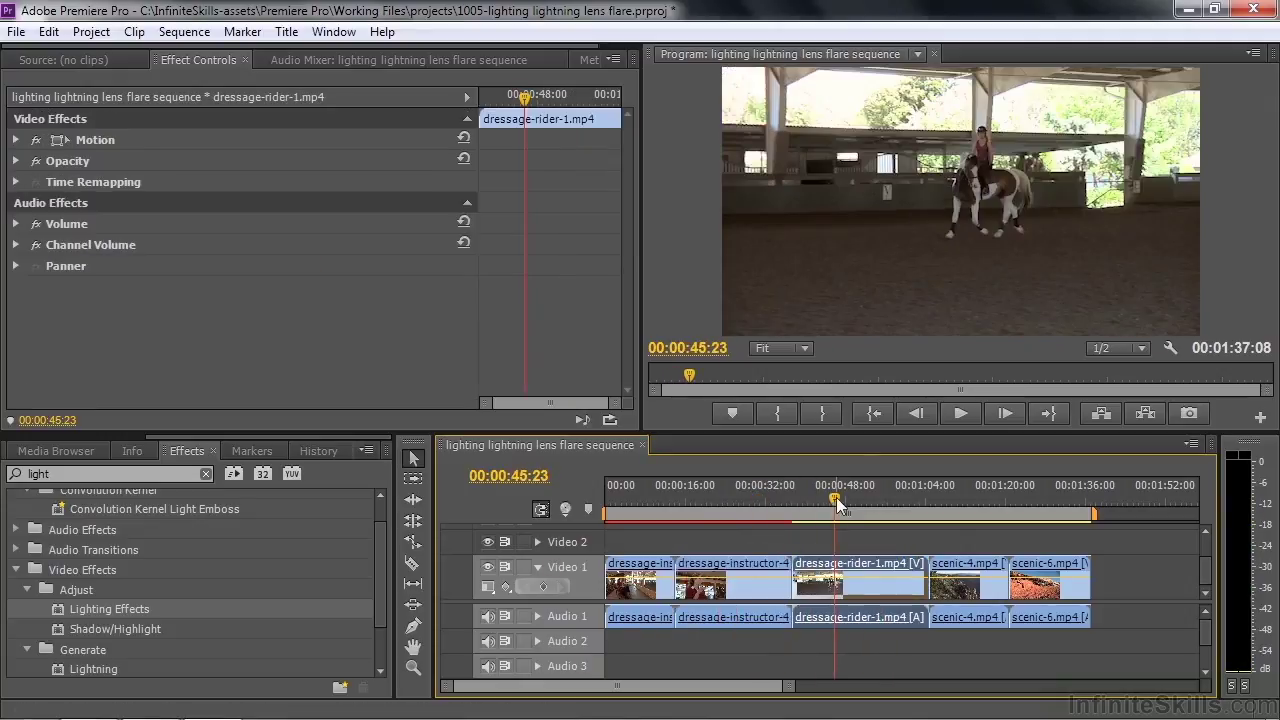
pyautogui.moveTo(824, 508); pyautogui.dragTo(835, 511)
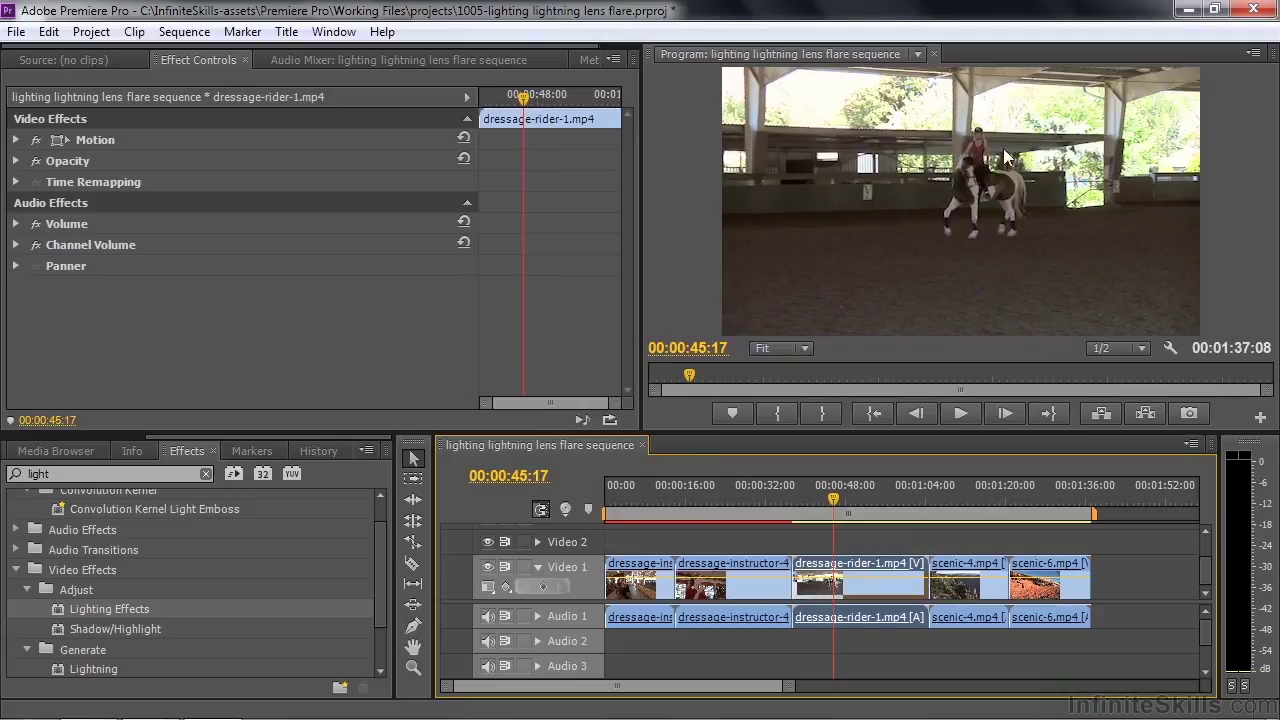
pyautogui.moveTo(55, 606); pyautogui.dragTo(836, 582)
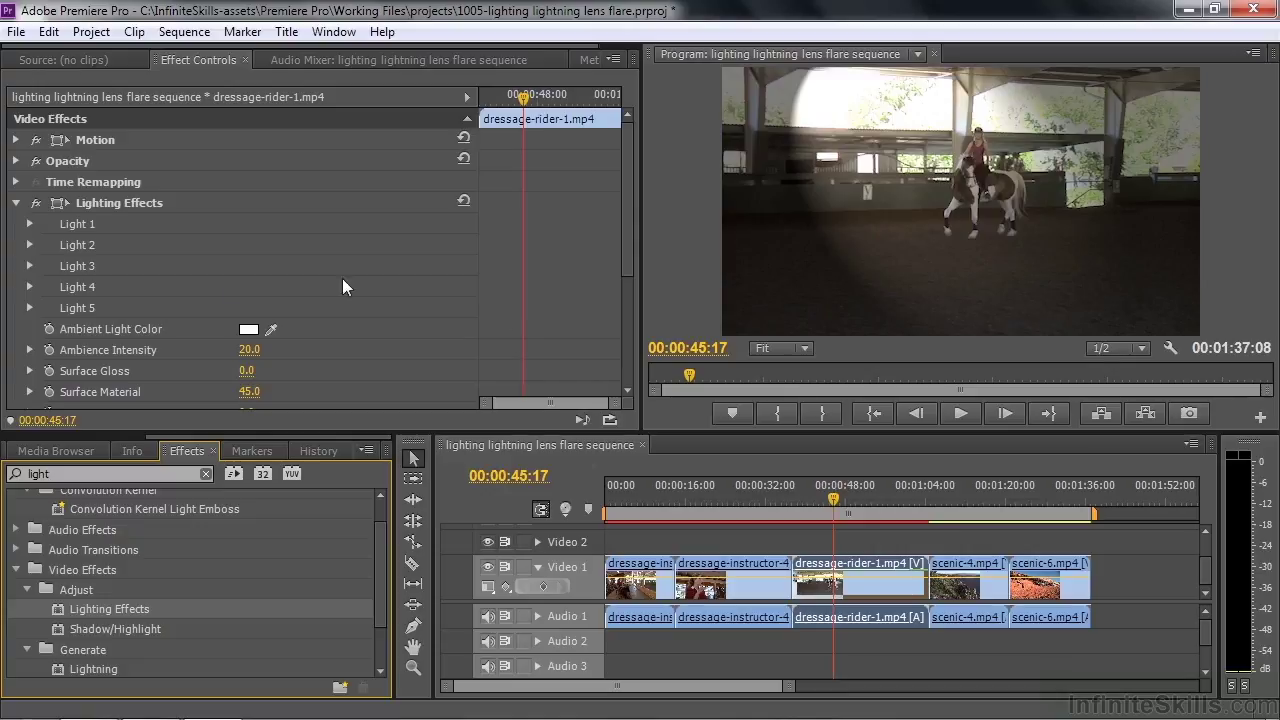
# - Set the light type of Light 1 on the rider clip to Omni
pyautogui.click(31, 224)
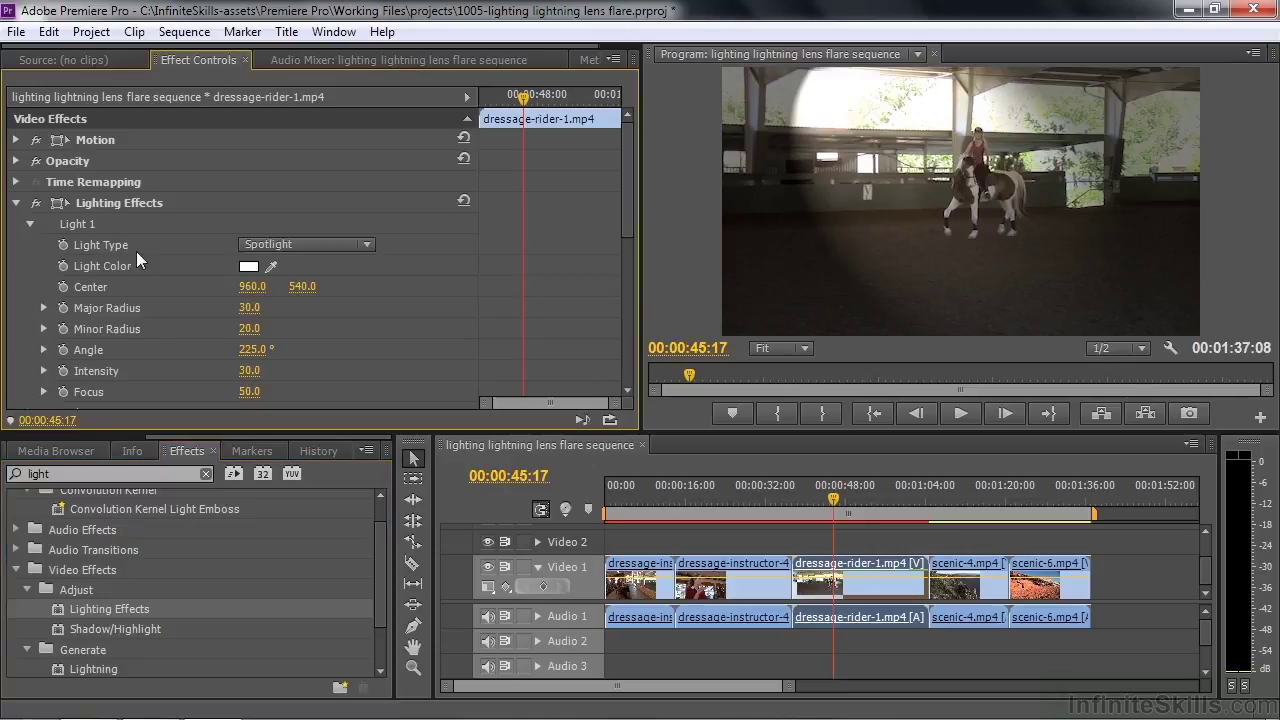
pyautogui.click(368, 243)
pyautogui.click(303, 309)
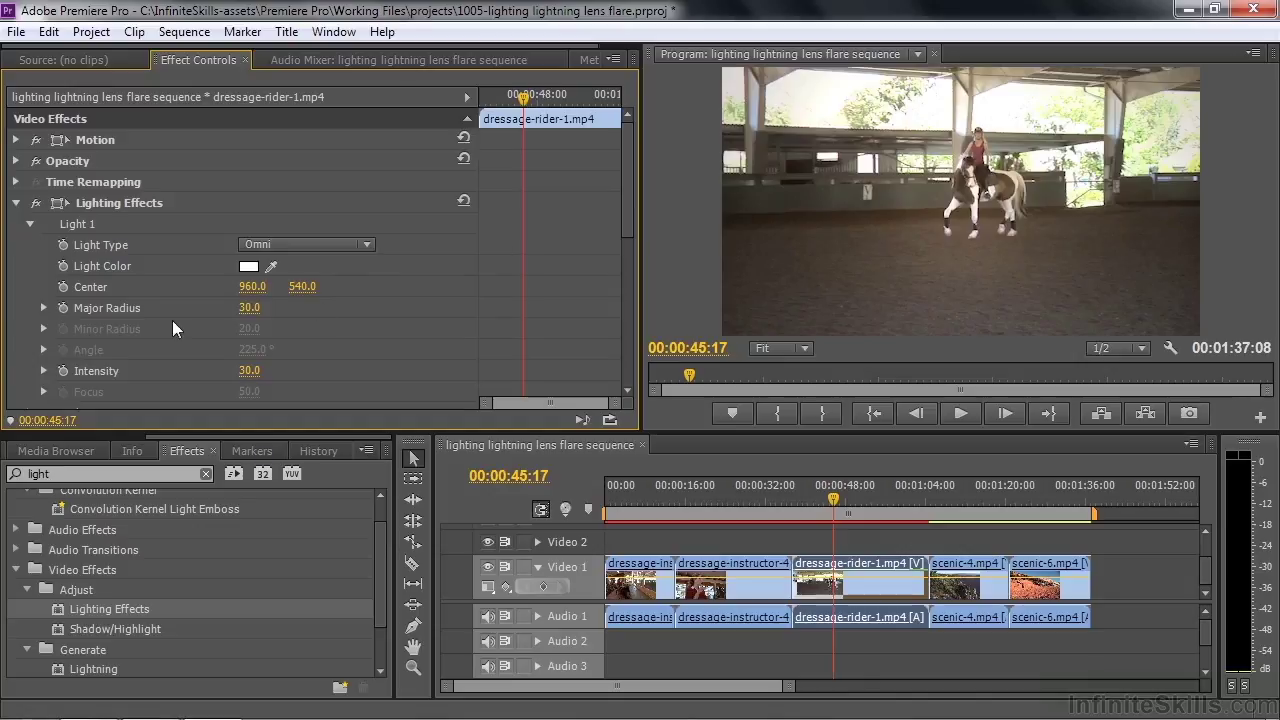
# - Keyframe Light 1's centre at 00:00:45:17, then at 00:00:48:17 move it to about 715, 502 over the horse
pyautogui.click(63, 286)
pyautogui.moveTo(835, 498); pyautogui.dragTo(849, 494)
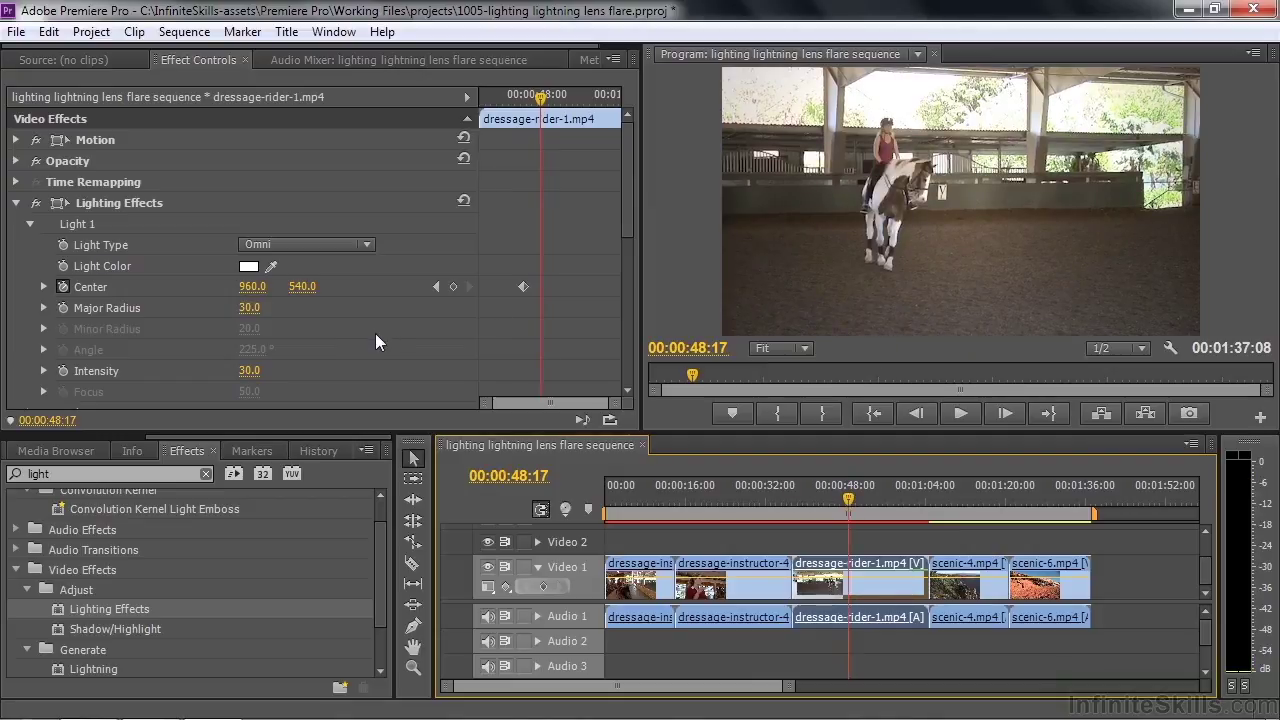
pyautogui.click(94, 205)
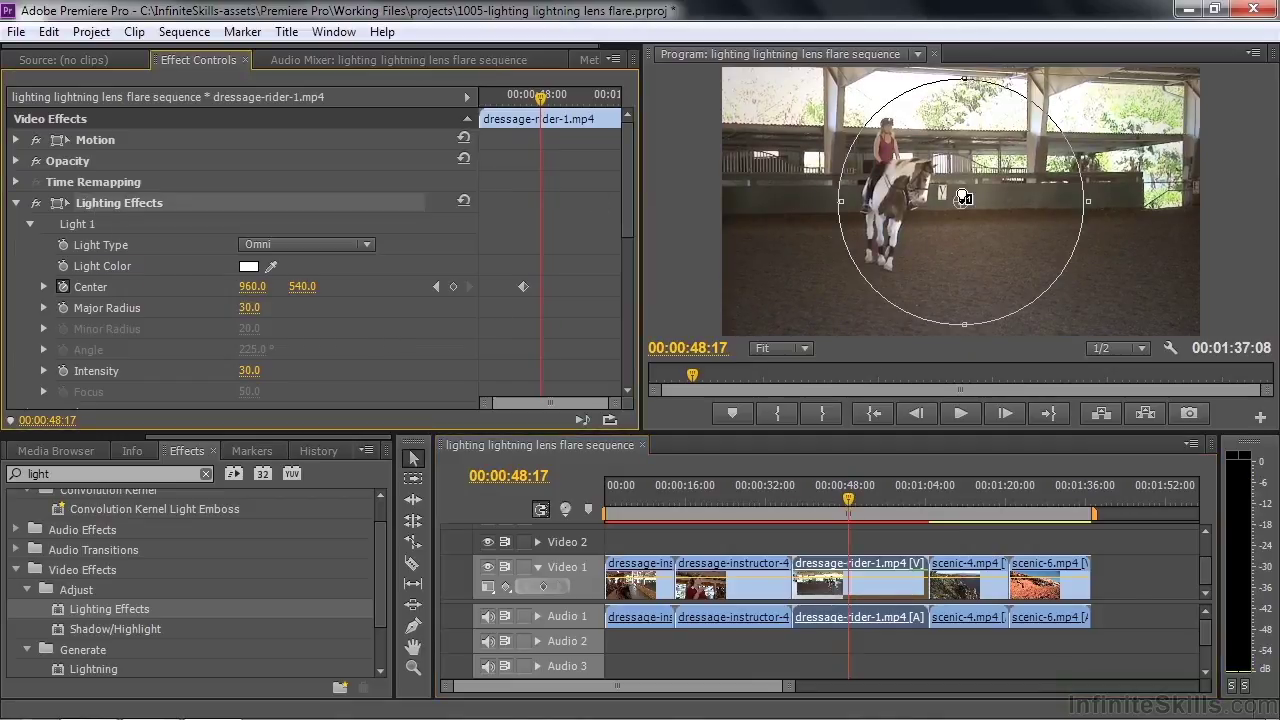
pyautogui.moveTo(963, 199); pyautogui.dragTo(899, 198)
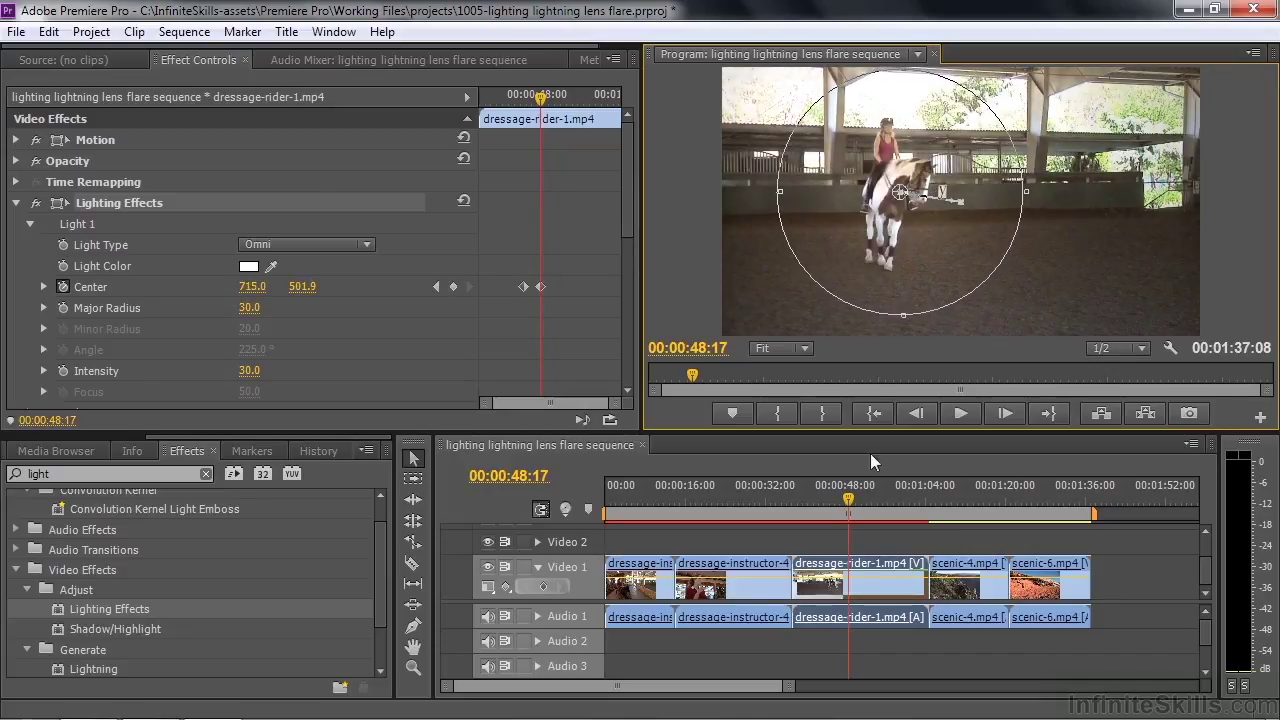
# - Play the rider clip from the first centre keyframe to check that the light follows the horse
pyautogui.click(842, 498)
pyautogui.press('j')
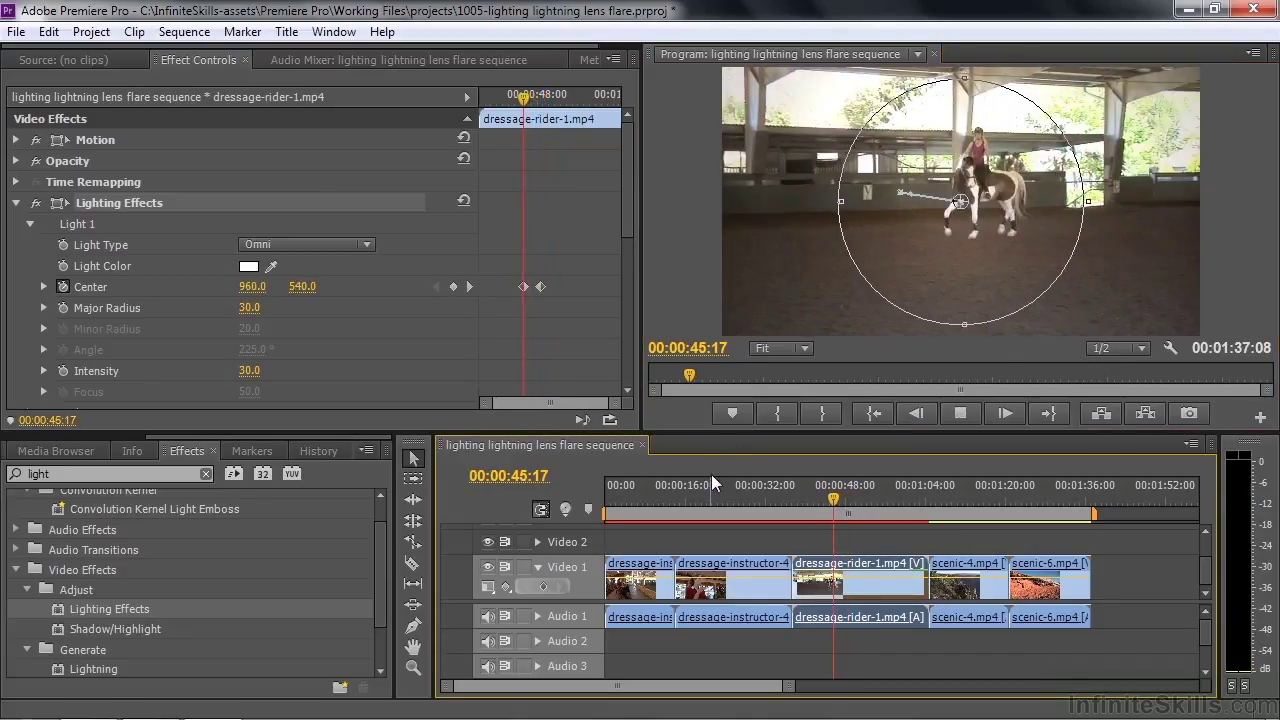
pyautogui.press('l')
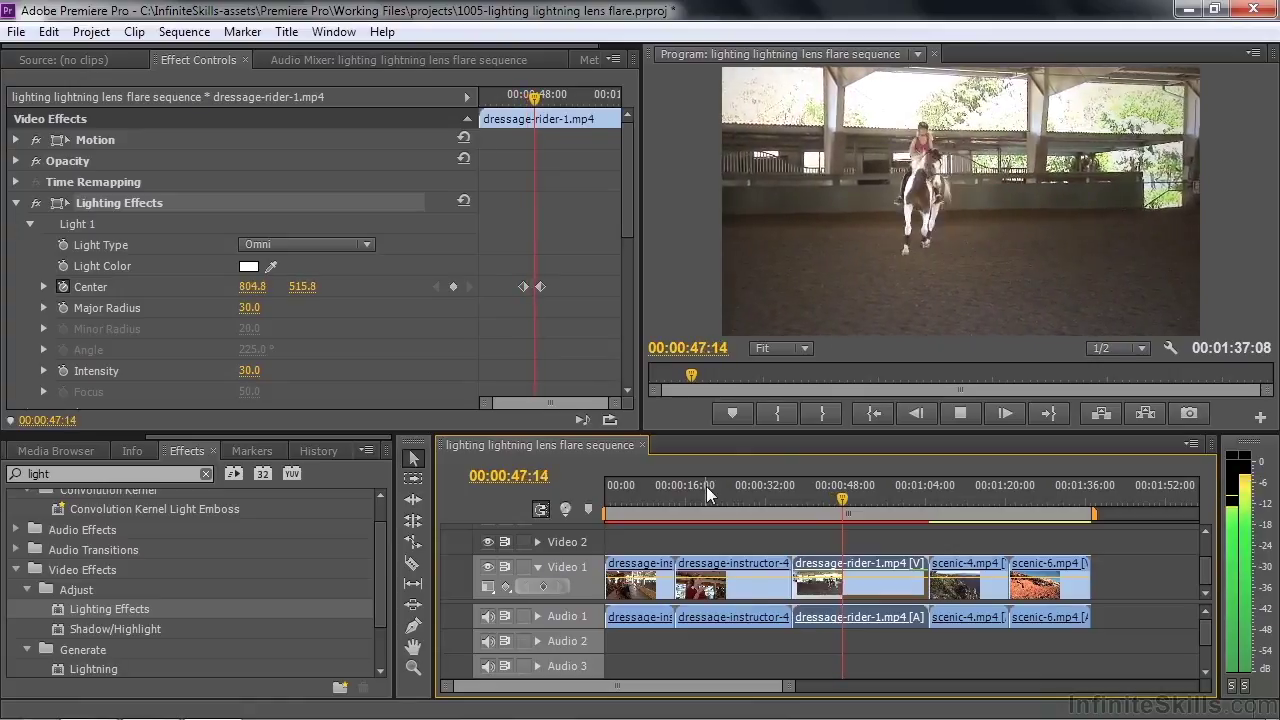
pyautogui.press('k')
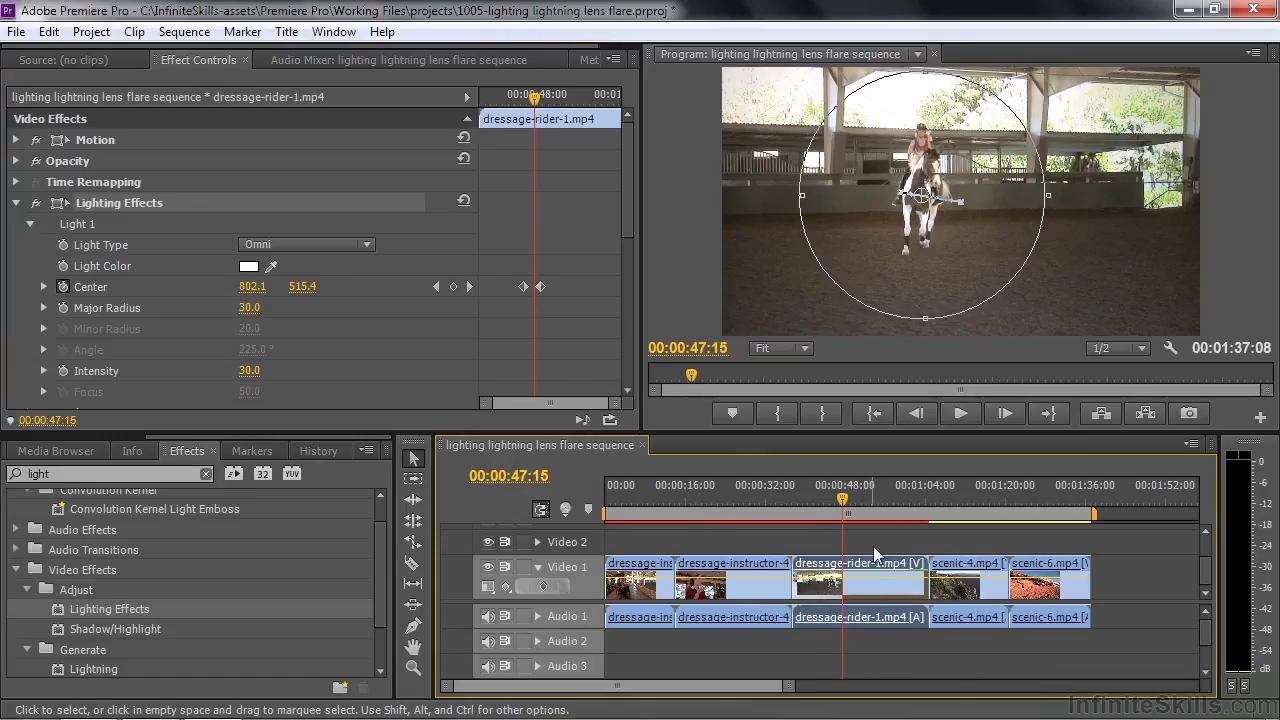
# - Move the playhead to 00:01:07:22 over the scenic-4.mp4 clip and locate the Lightning effect among the Generate effects
pyautogui.moveTo(843, 507); pyautogui.dragTo(943, 518)
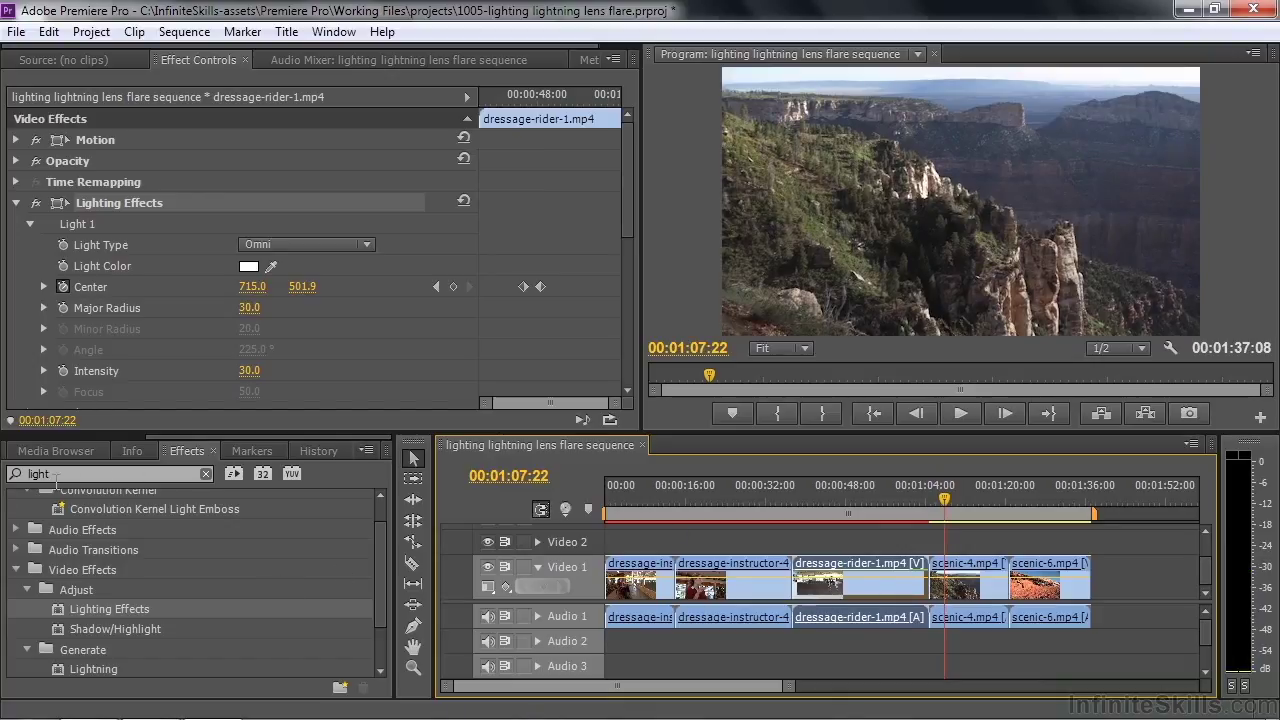
pyautogui.moveTo(380, 585); pyautogui.dragTo(378, 625)
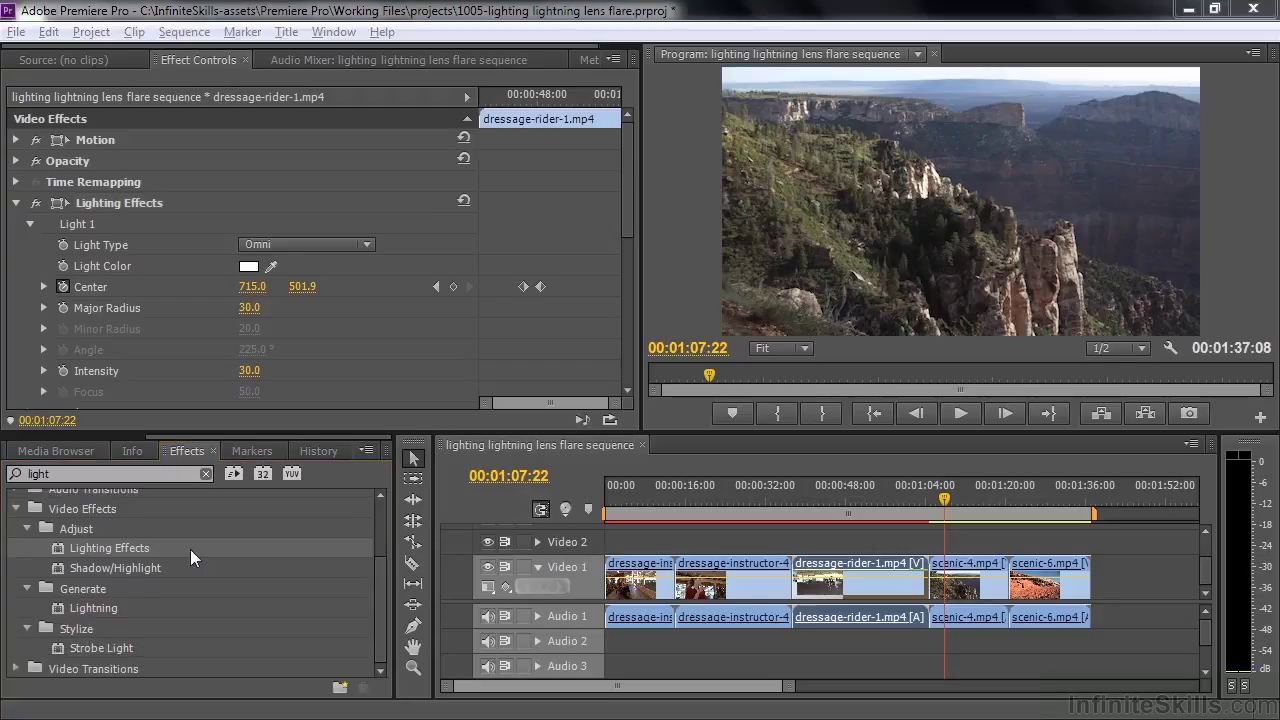
pyautogui.click(105, 588)
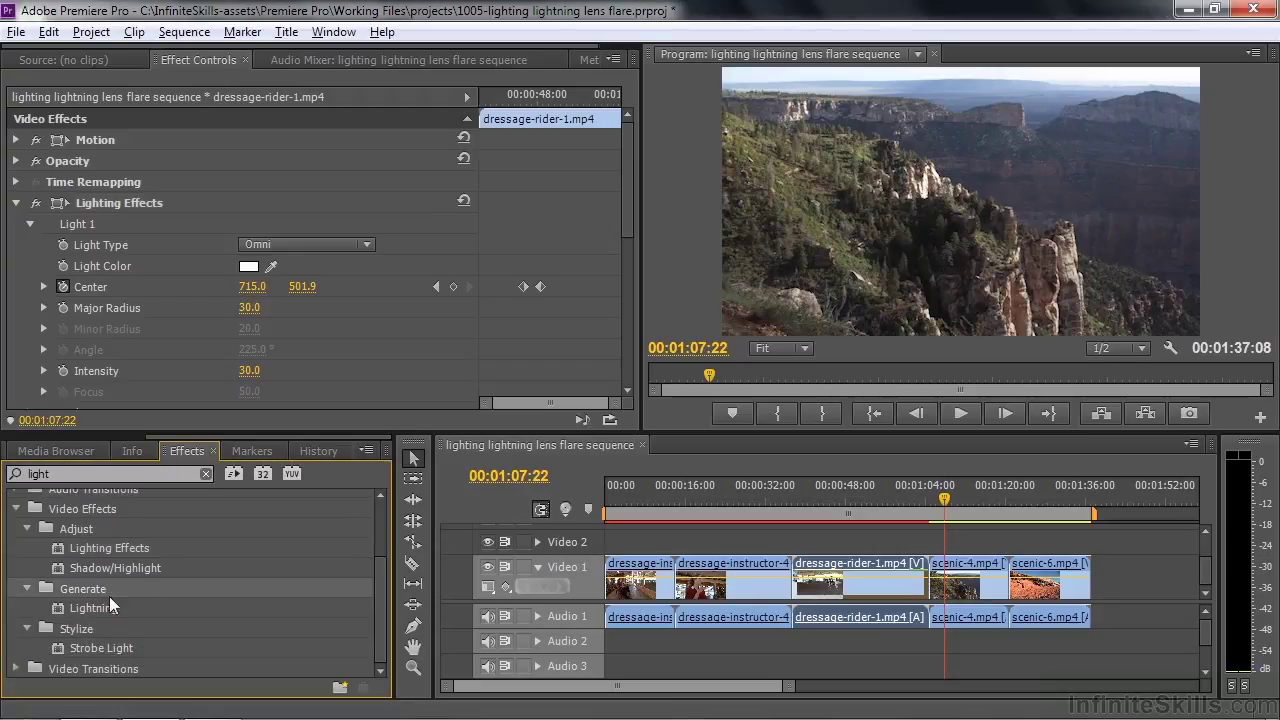
pyautogui.click(97, 607)
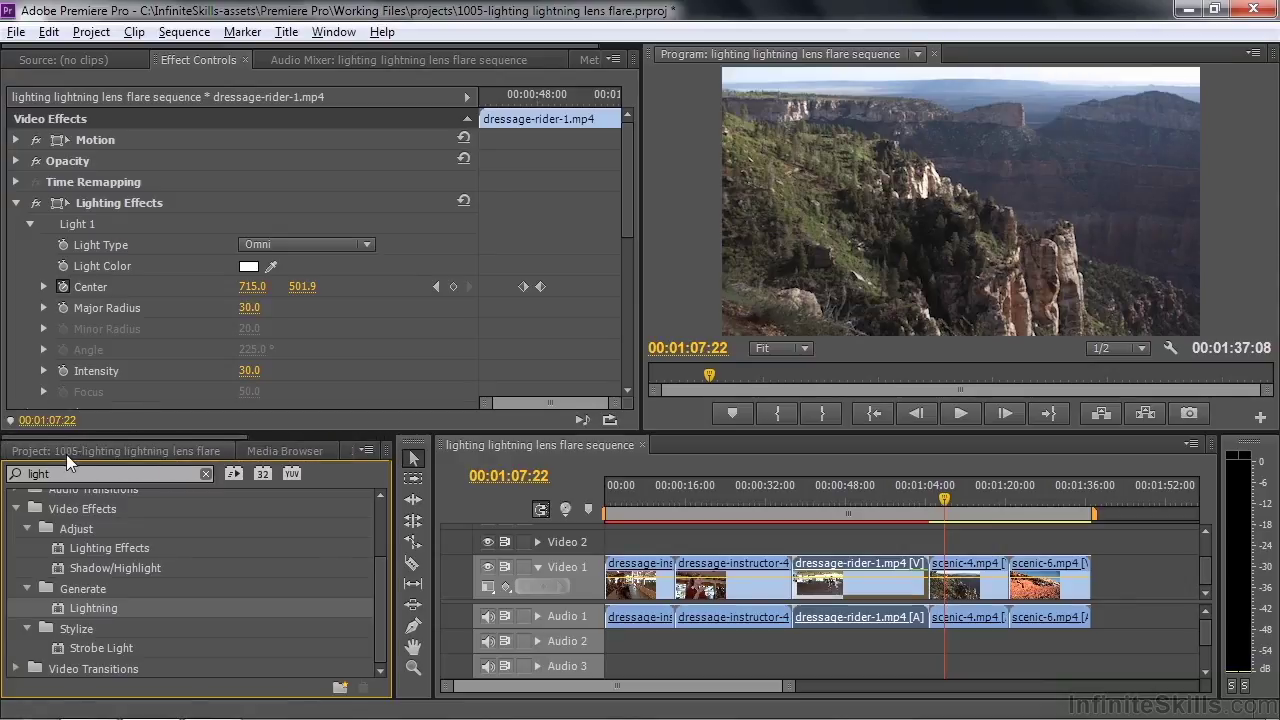
# - Create a 1920 x 1080, 29.97fps adjustment layer and place it on Video 2 over the scenic-4.mp4 clip
pyautogui.click(66, 454)
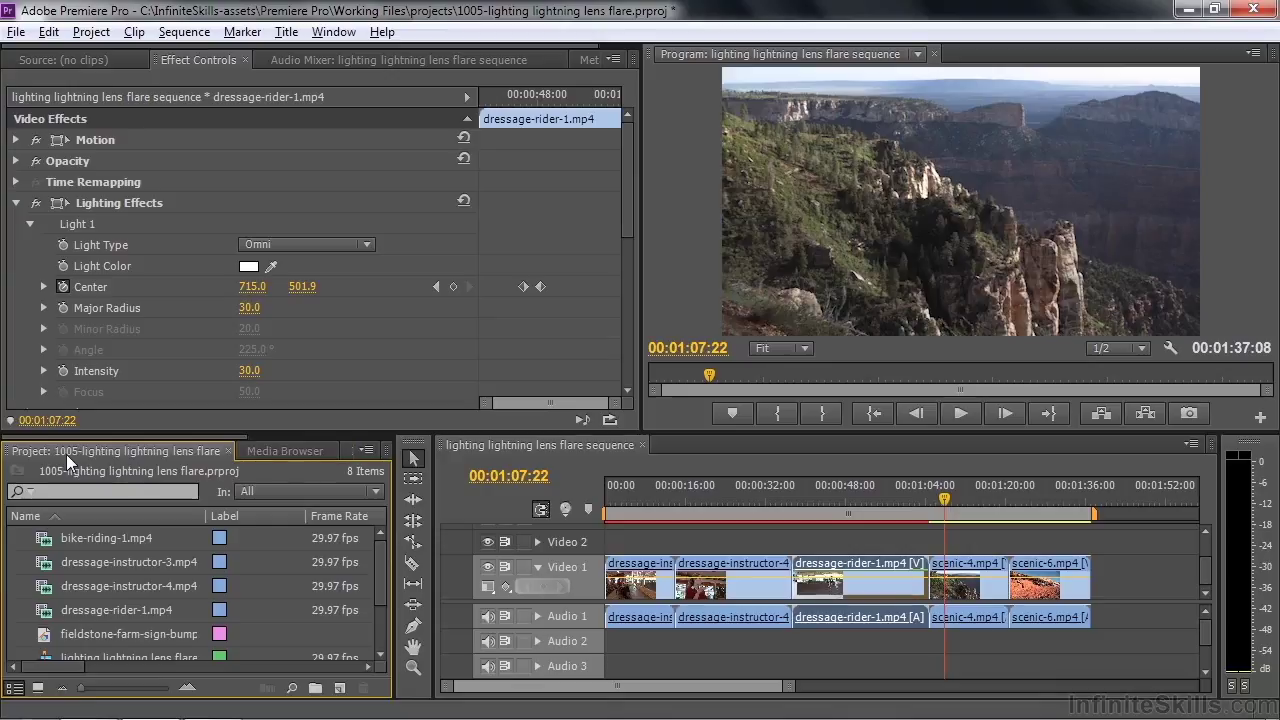
pyautogui.click(340, 690)
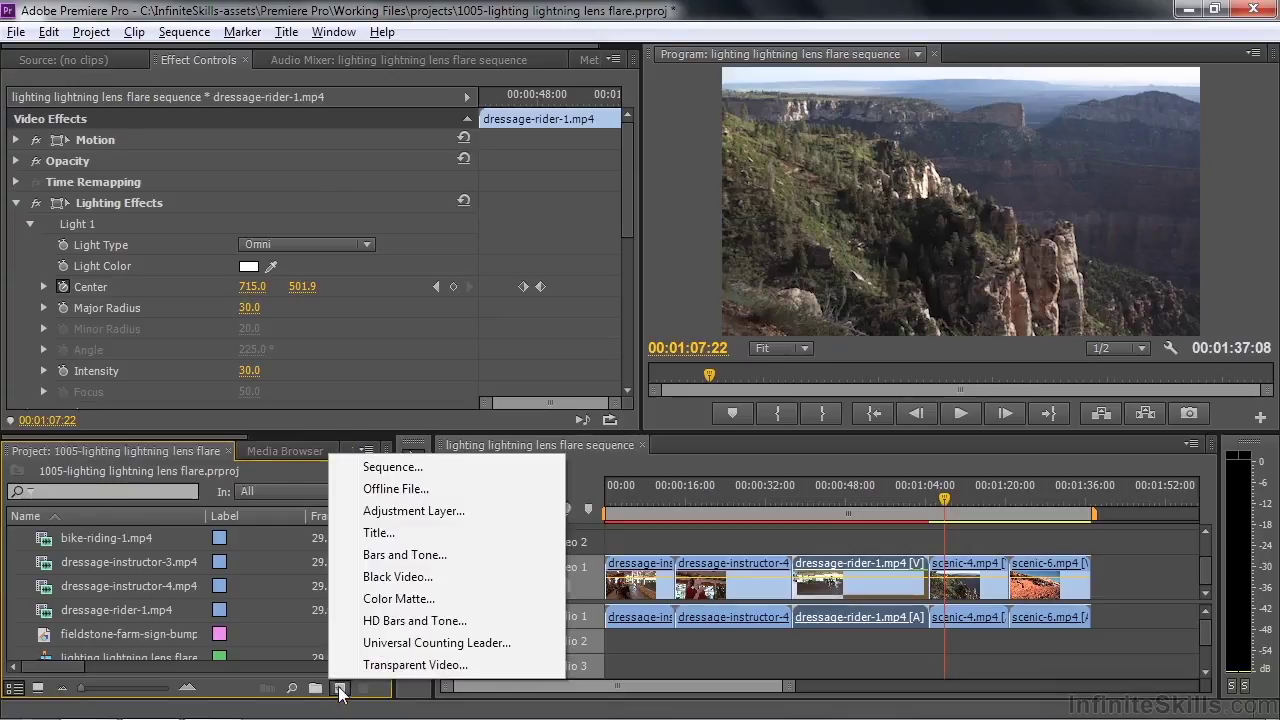
pyautogui.click(366, 511)
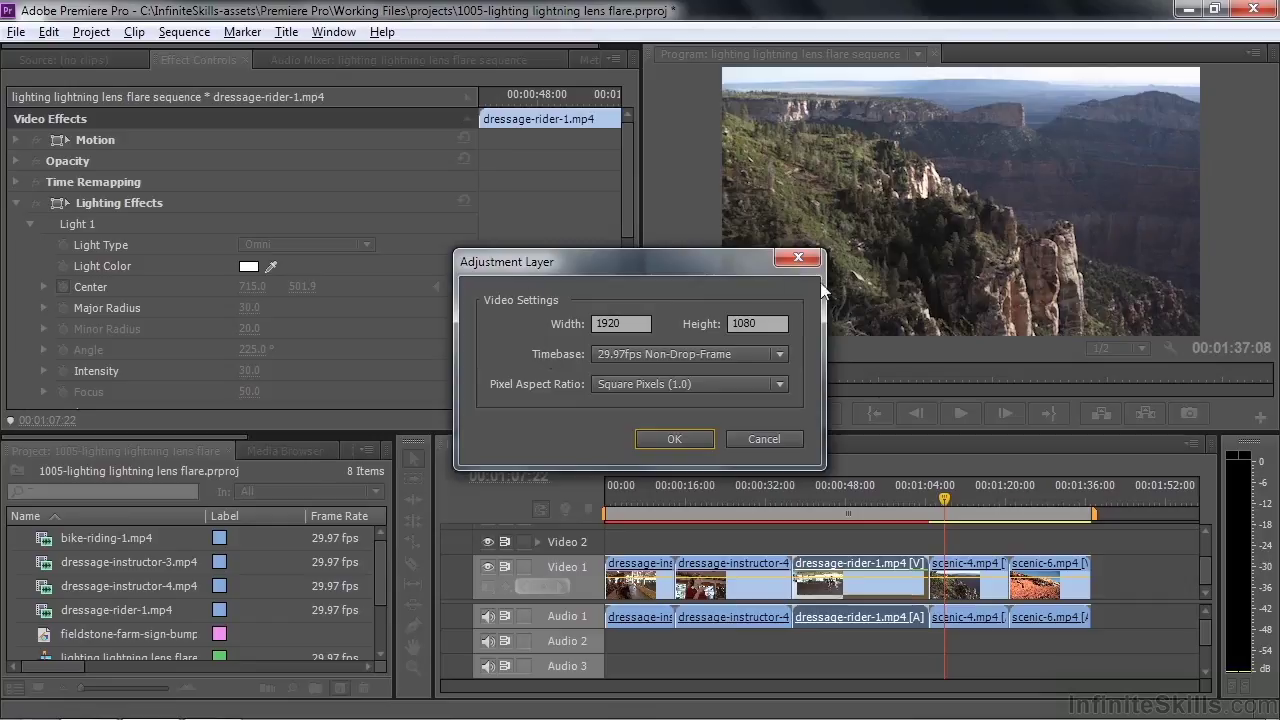
pyautogui.click(677, 441)
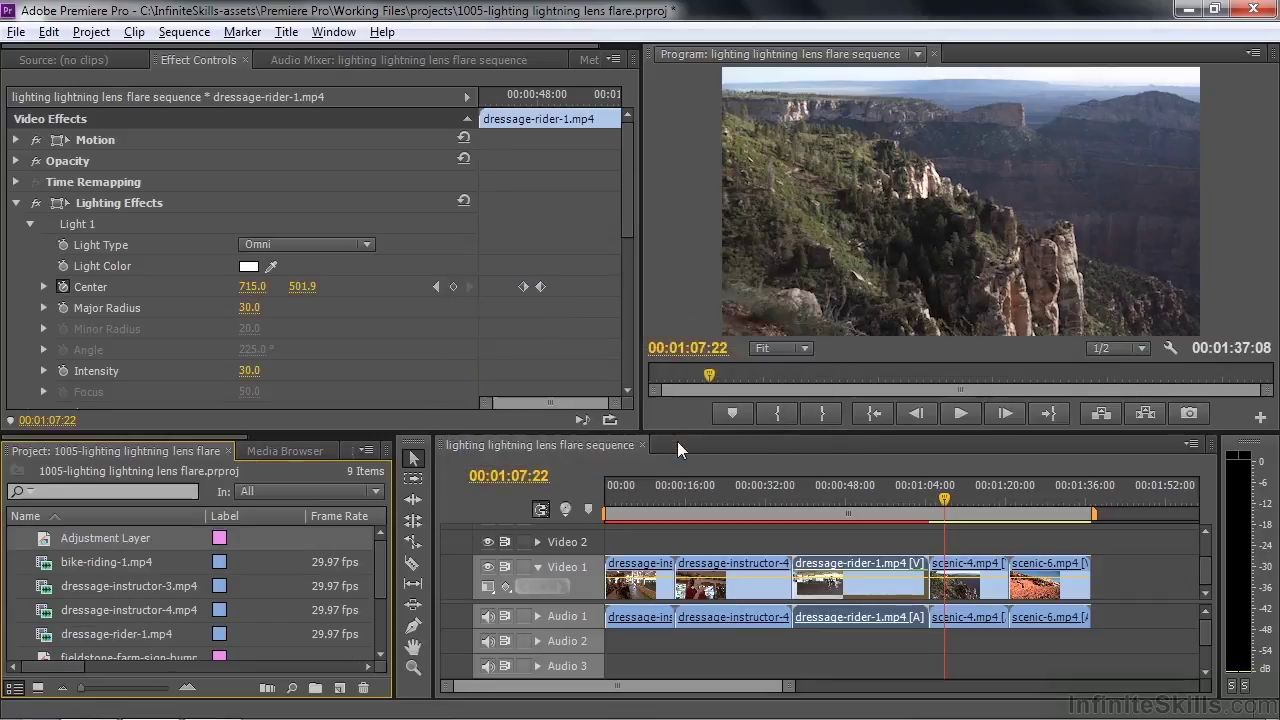
pyautogui.moveTo(77, 529); pyautogui.dragTo(1006, 543)
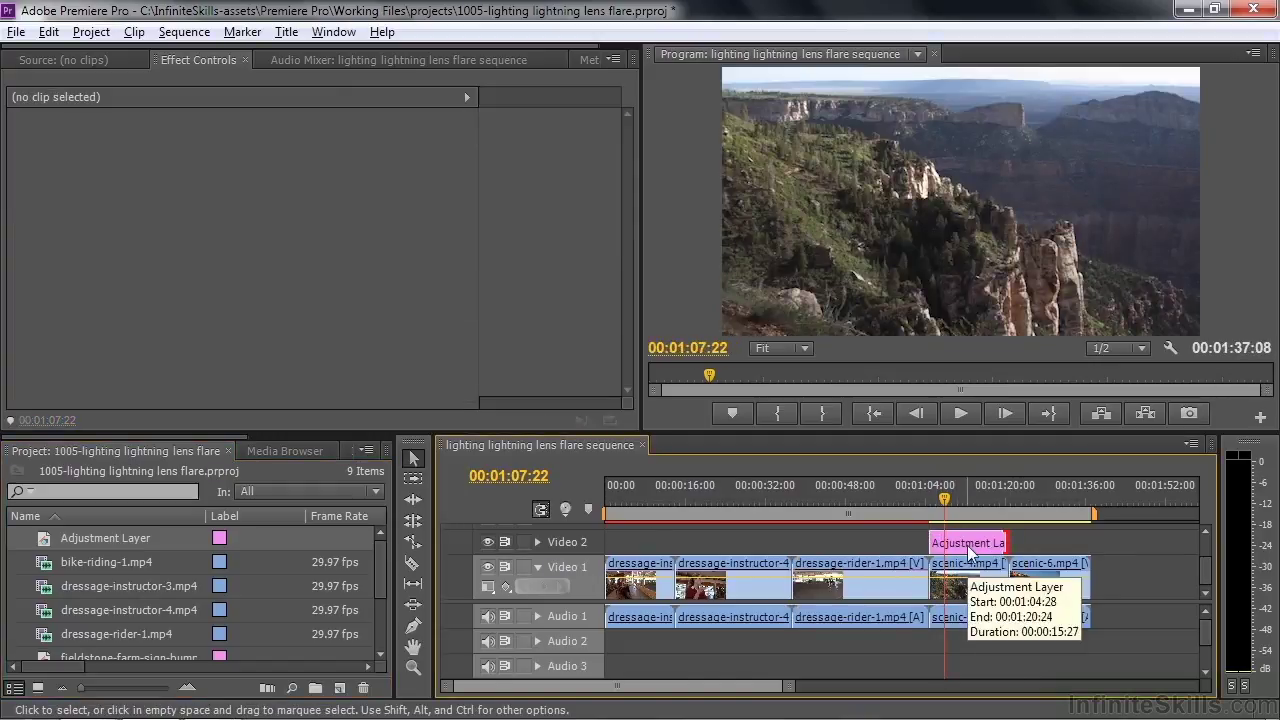
# - Apply Lightning to the adjustment layer, with its start point at about 771, -56 above the frame and end point at about 1394, 626 on the peak
pyautogui.moveTo(242, 439); pyautogui.dragTo(470, 440)
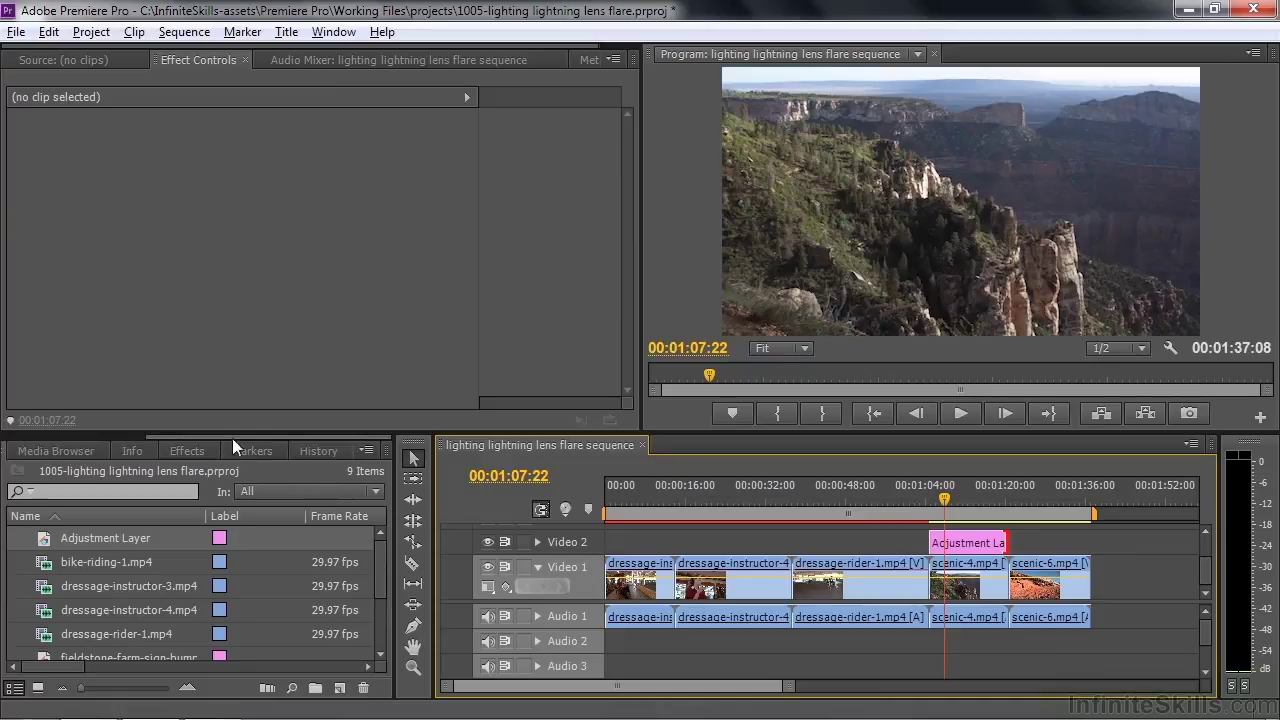
pyautogui.click(185, 451)
pyautogui.moveTo(51, 611); pyautogui.dragTo(958, 545)
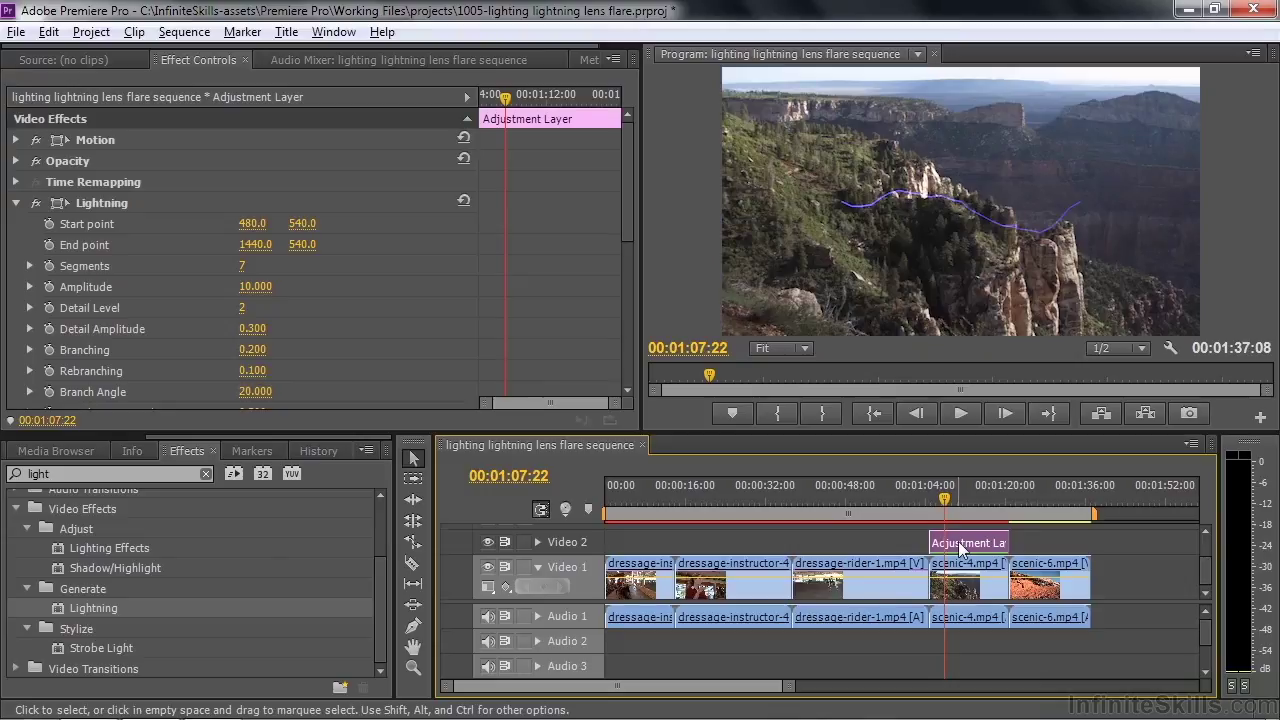
pyautogui.click(60, 204)
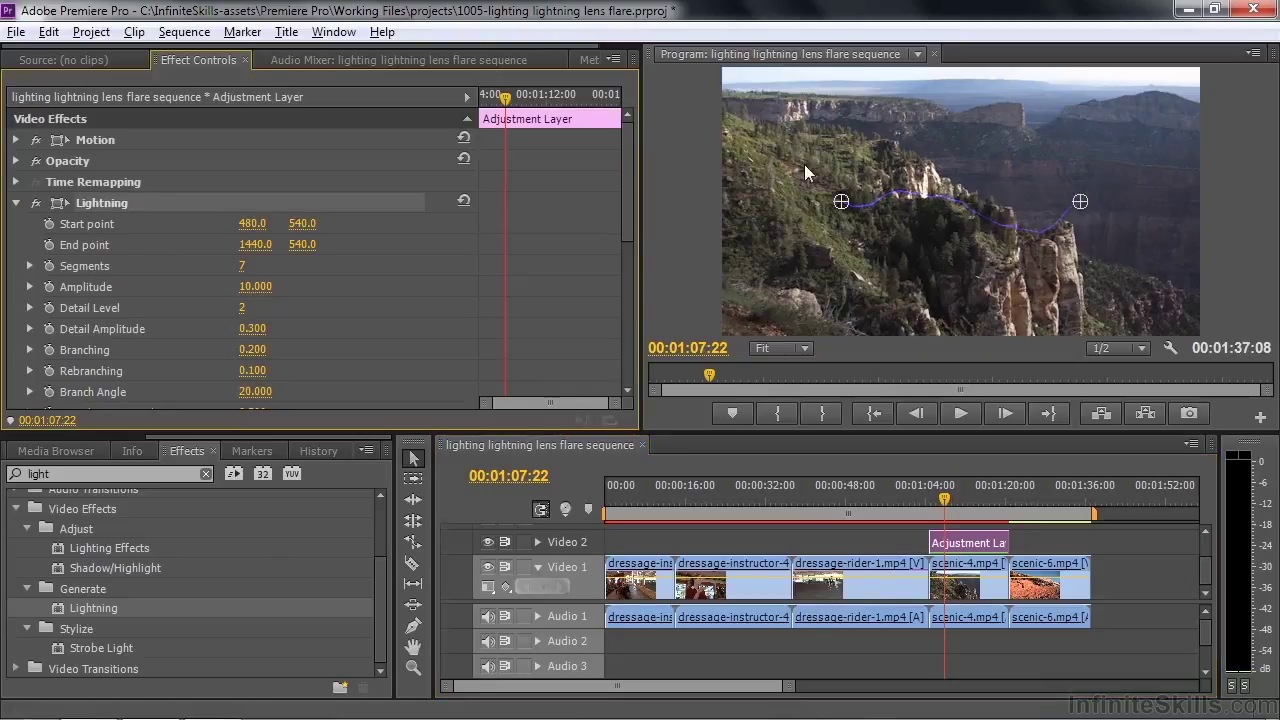
pyautogui.moveTo(840, 201); pyautogui.dragTo(915, 54)
pyautogui.moveTo(1082, 203); pyautogui.dragTo(1069, 223)
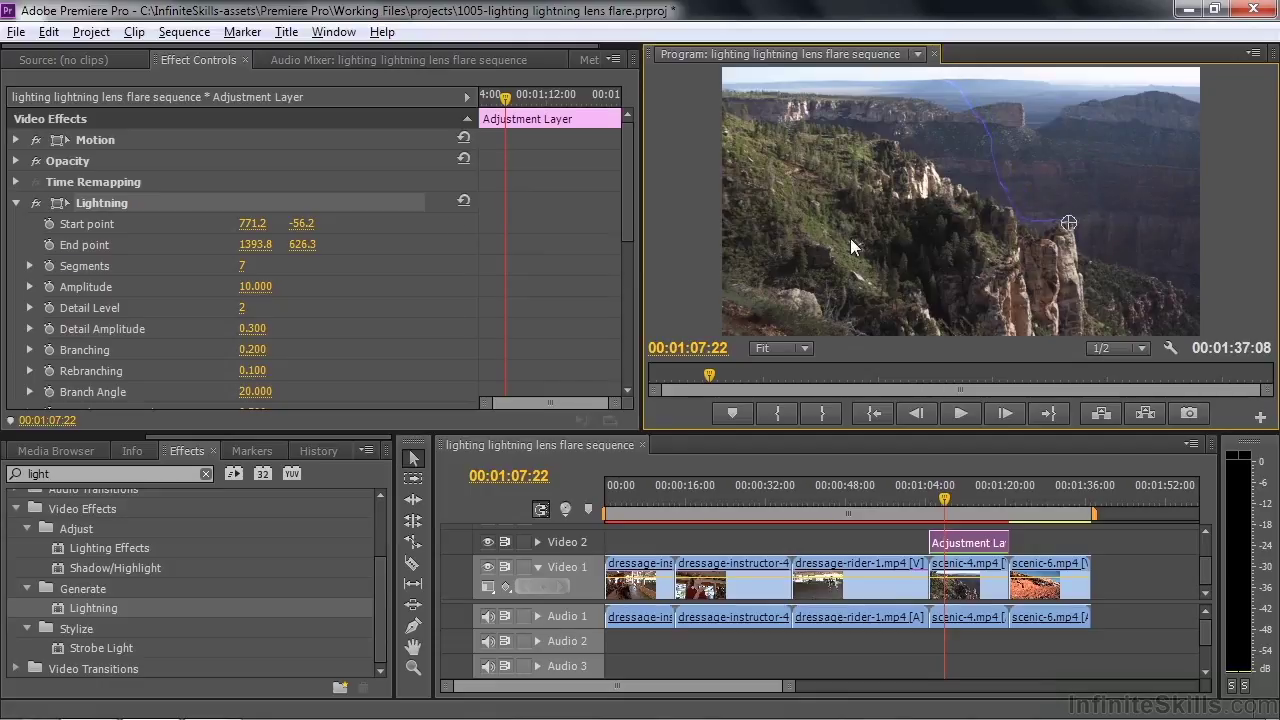
# - Keyframe the adjustment layer's Lightning end point at 00:01:07:22 and at a second time near the left edge of the frame
pyautogui.click(49, 245)
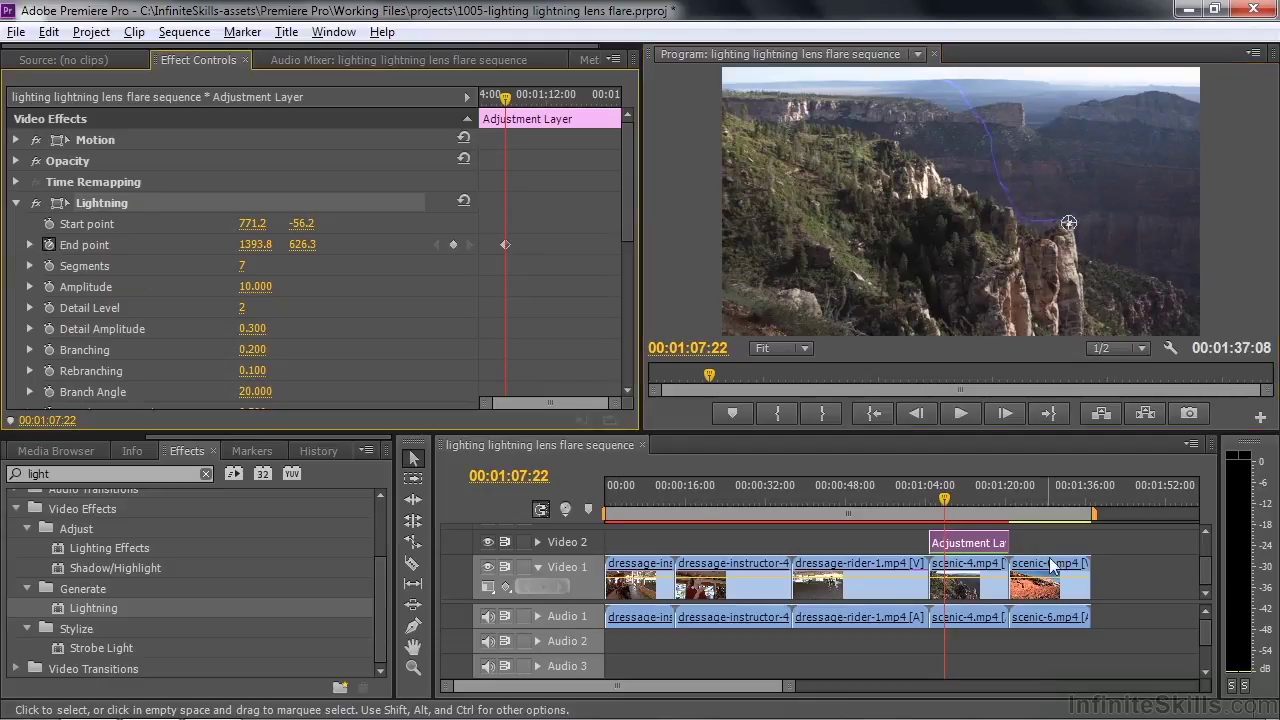
pyautogui.moveTo(948, 508); pyautogui.dragTo(975, 508)
pyautogui.moveTo(1070, 224); pyautogui.dragTo(734, 229)
pyautogui.moveTo(975, 508); pyautogui.dragTo(945, 508)
# - Play the animated lightning over the canyon footage and delete the adjustment layer from Video 2
pyautogui.press('space')
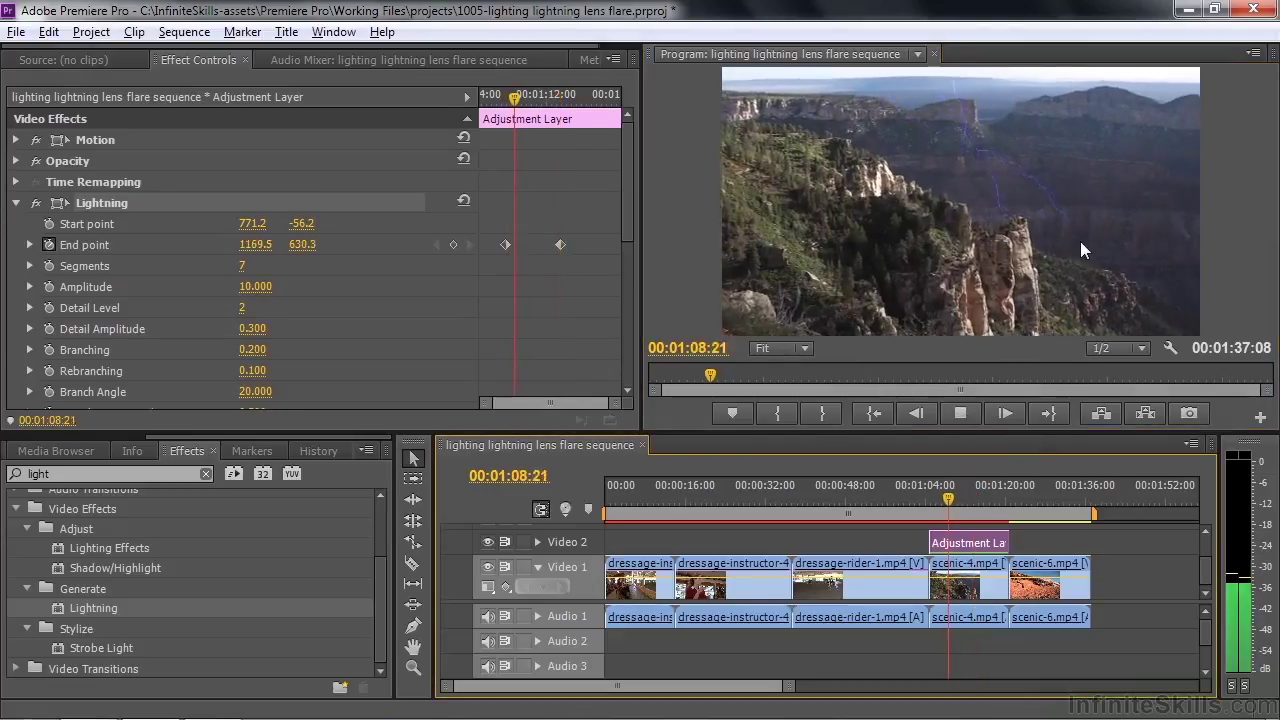
pyautogui.press('space')
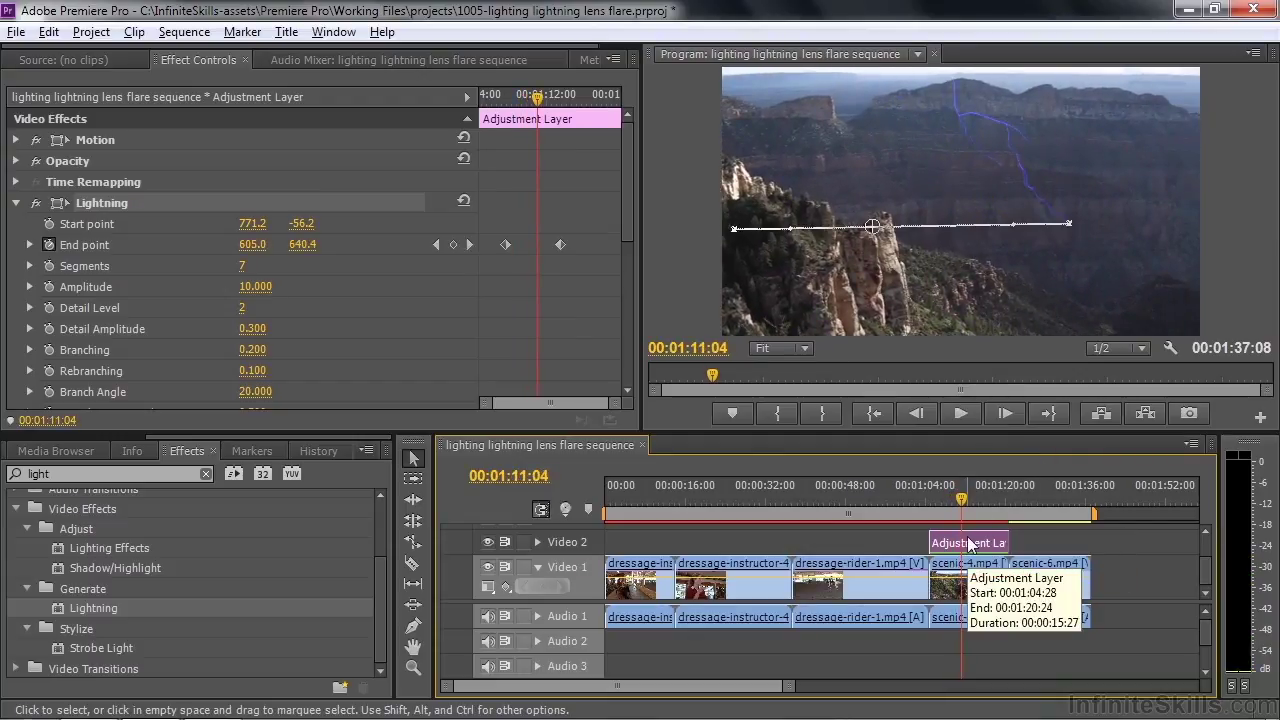
pyautogui.press('Delete')
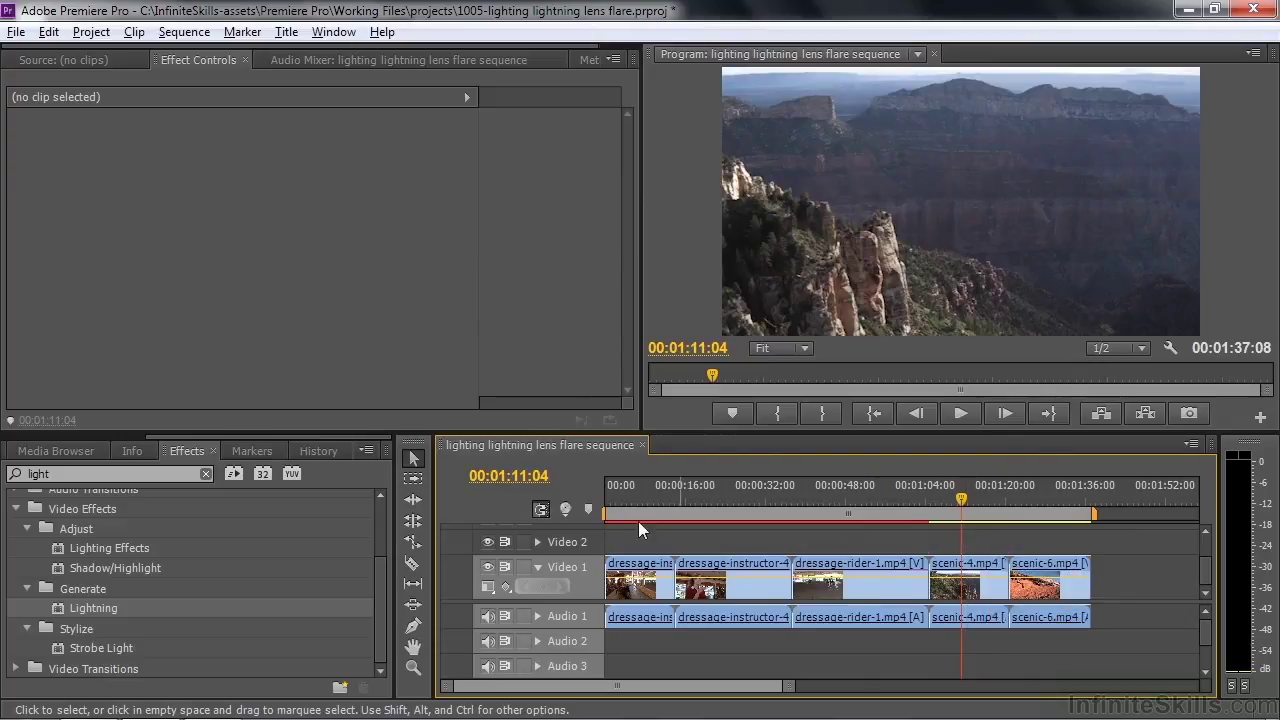
# - Apply Lightning directly to the scenic-4.mp4 clip and move its start point above the frame to 980, -160
pyautogui.moveTo(66, 607); pyautogui.dragTo(966, 573)
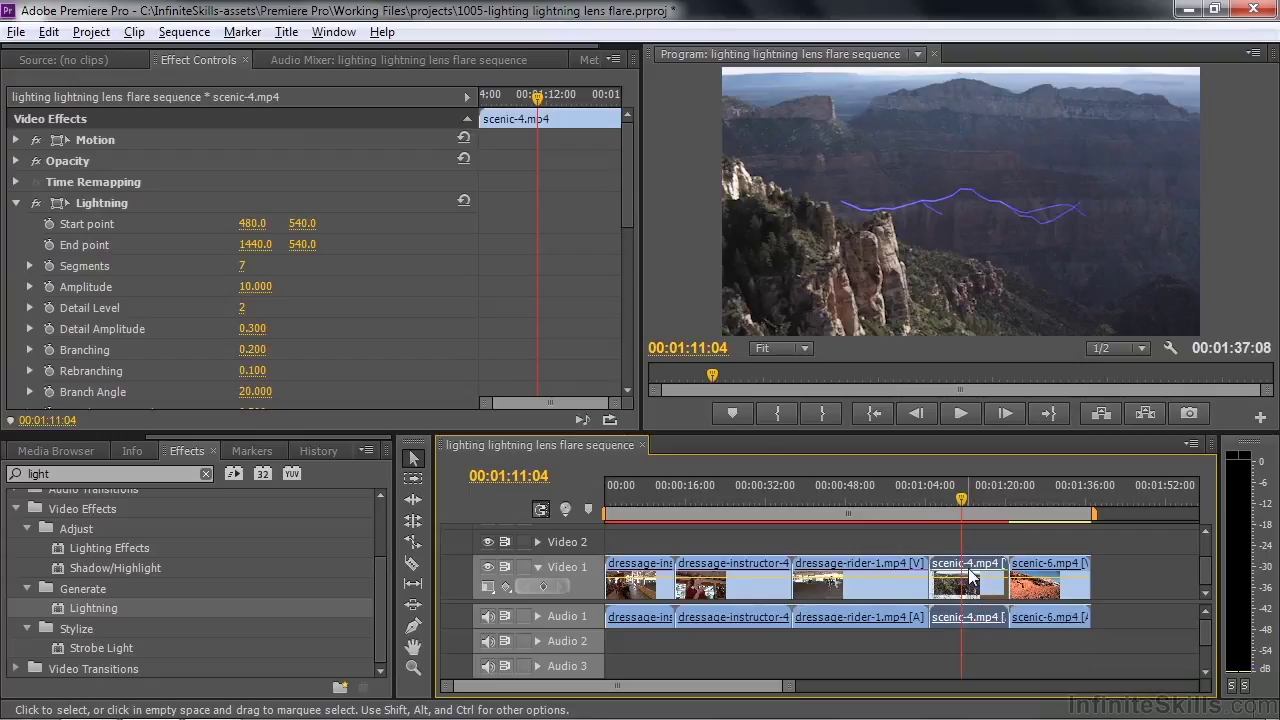
pyautogui.click(72, 203)
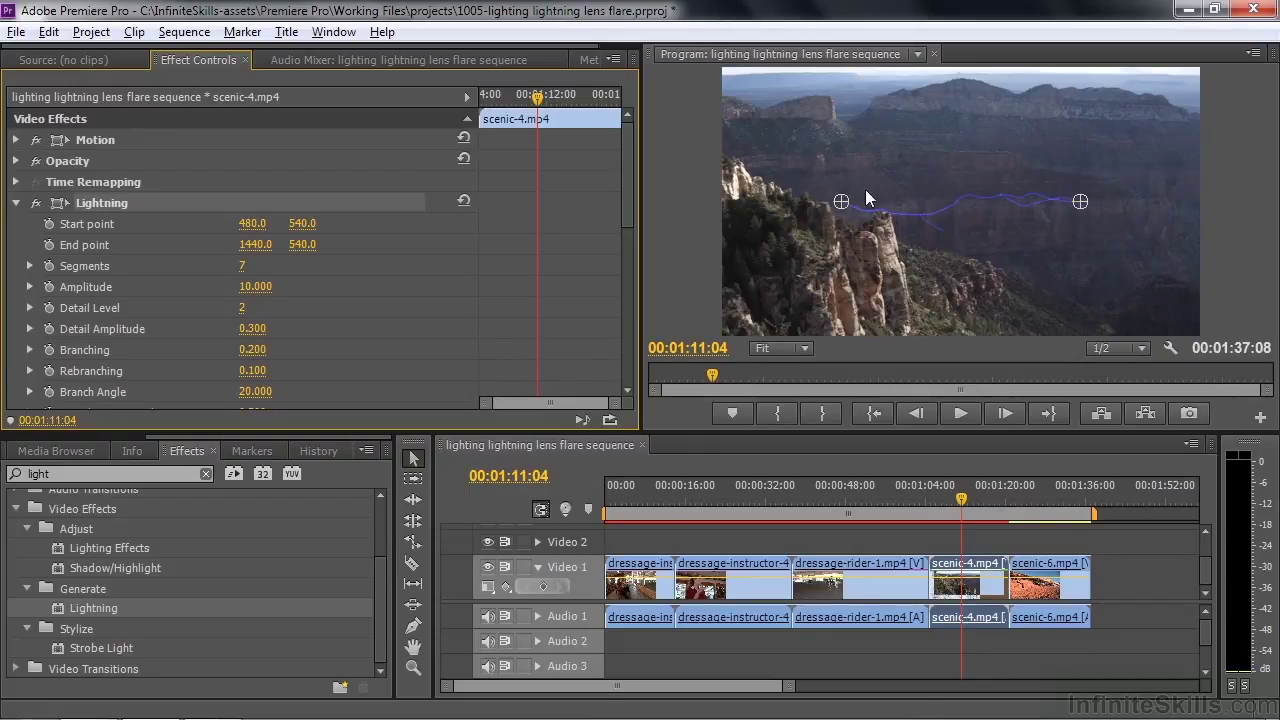
pyautogui.moveTo(841, 201); pyautogui.dragTo(960, 62)
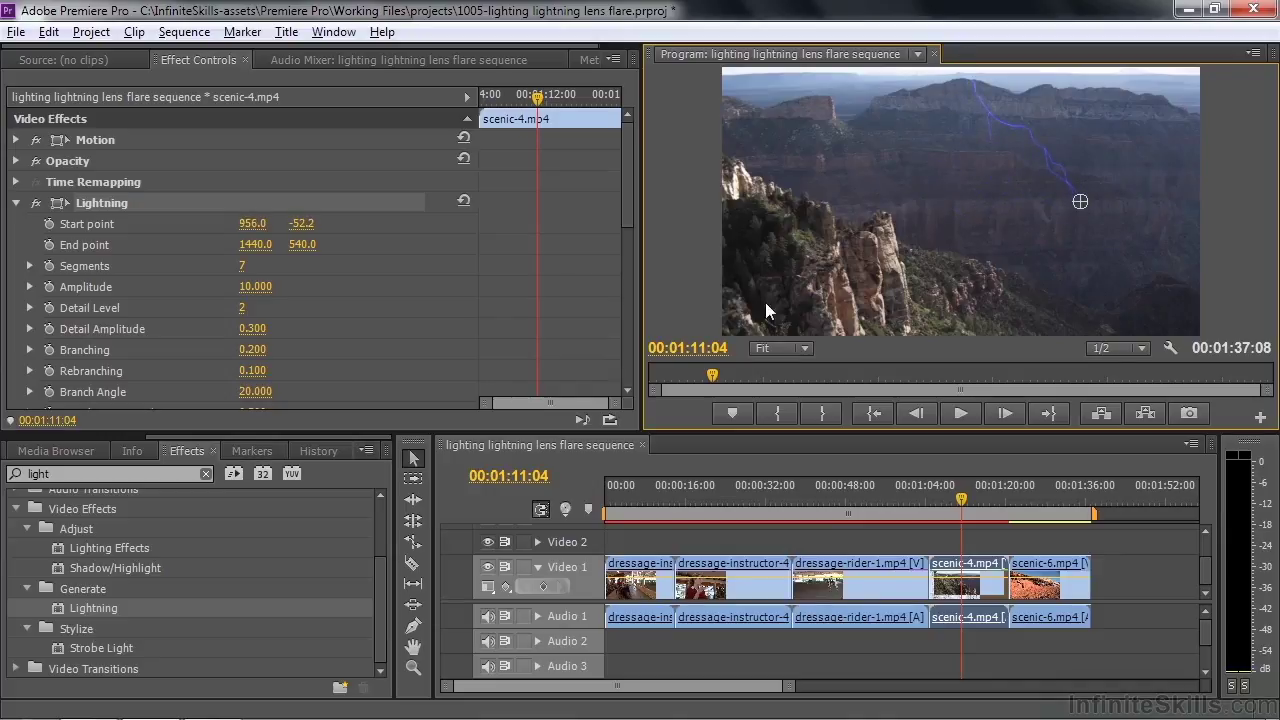
pyautogui.click(805, 348)
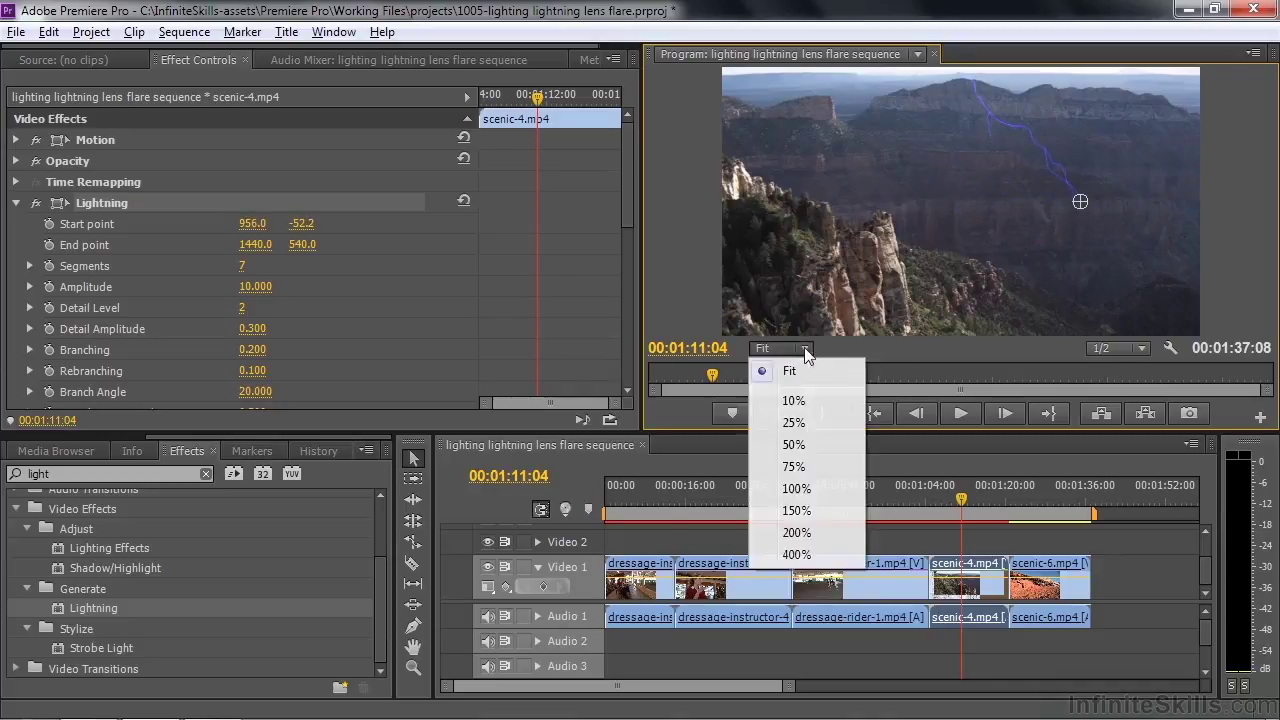
pyautogui.click(794, 401)
pyautogui.moveTo(955, 148); pyautogui.dragTo(960, 127)
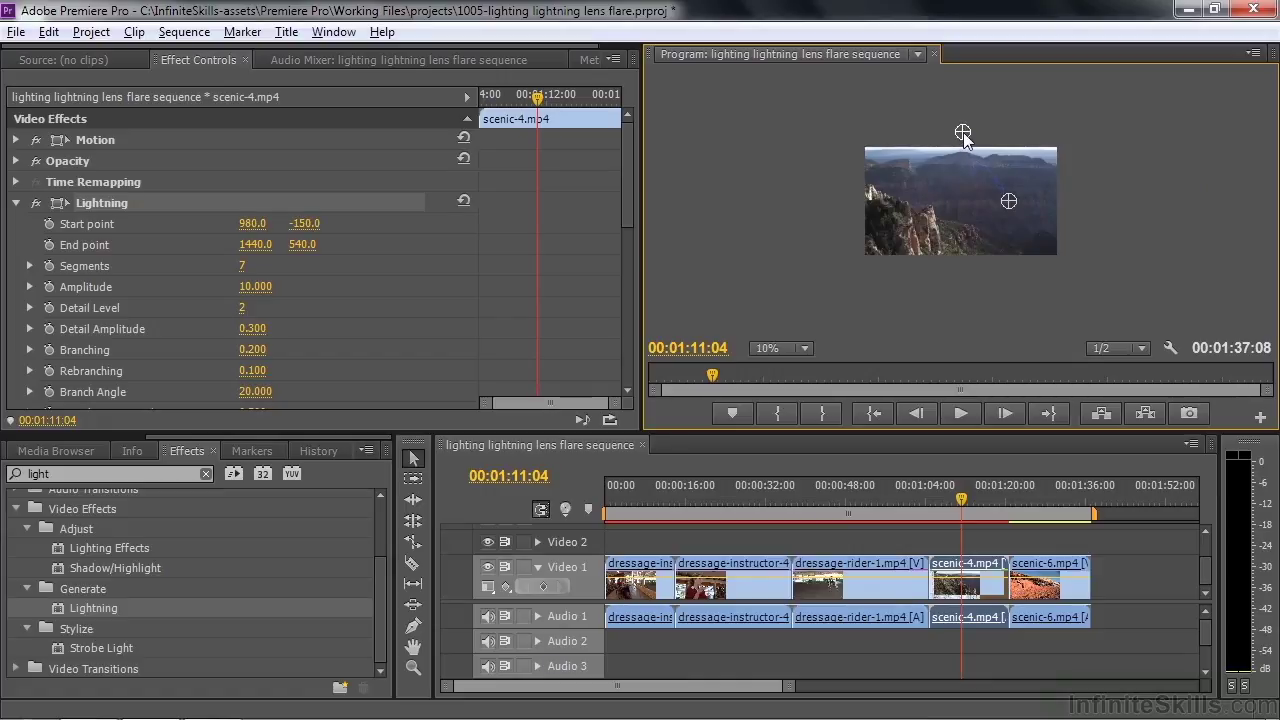
pyautogui.click(804, 348)
pyautogui.click(794, 371)
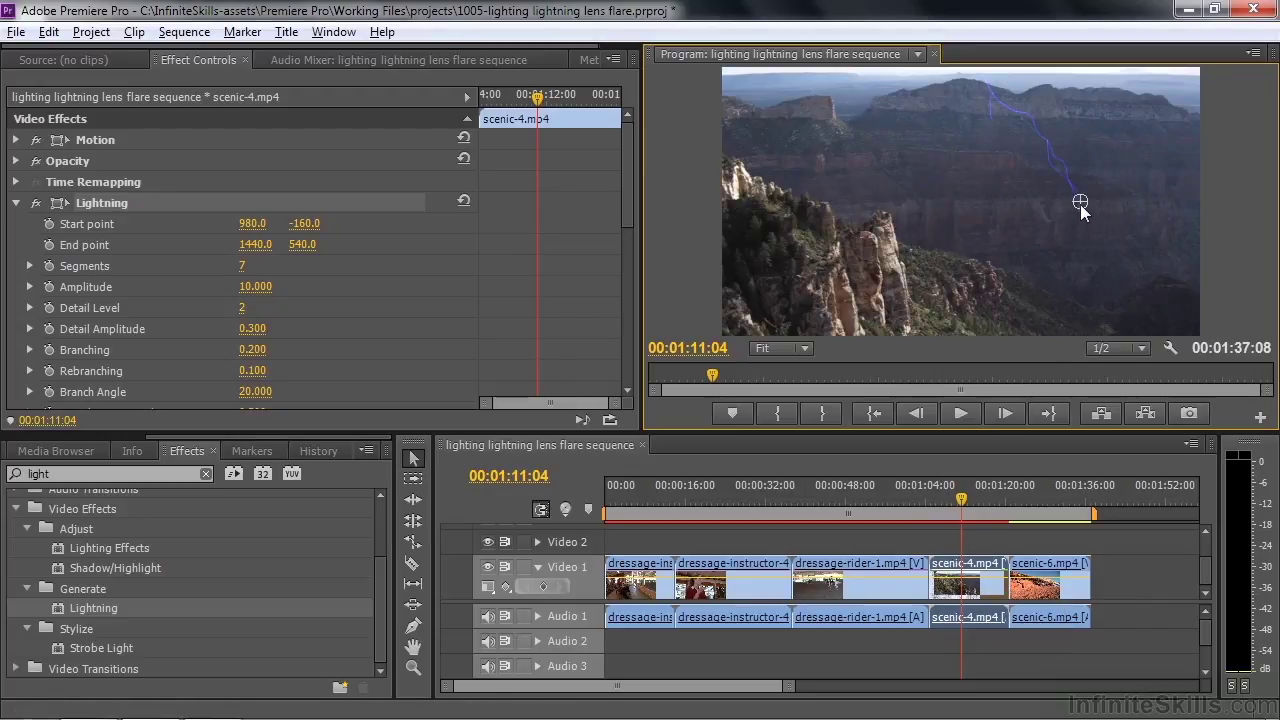
# - Keyframe the end point on the rock peak at 00:01:11:04 and at about 1731, 662 at 00:01:04:28, and play the result
pyautogui.moveTo(1081, 200); pyautogui.dragTo(884, 215)
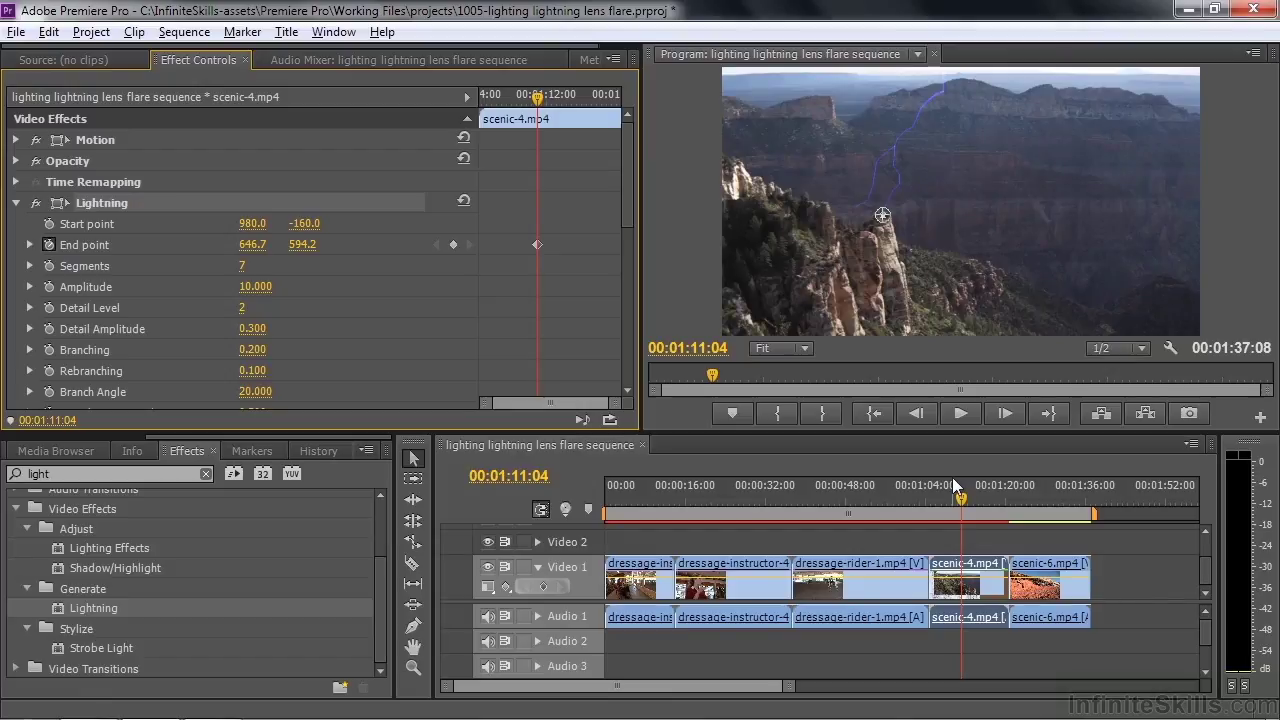
pyautogui.press('Up')
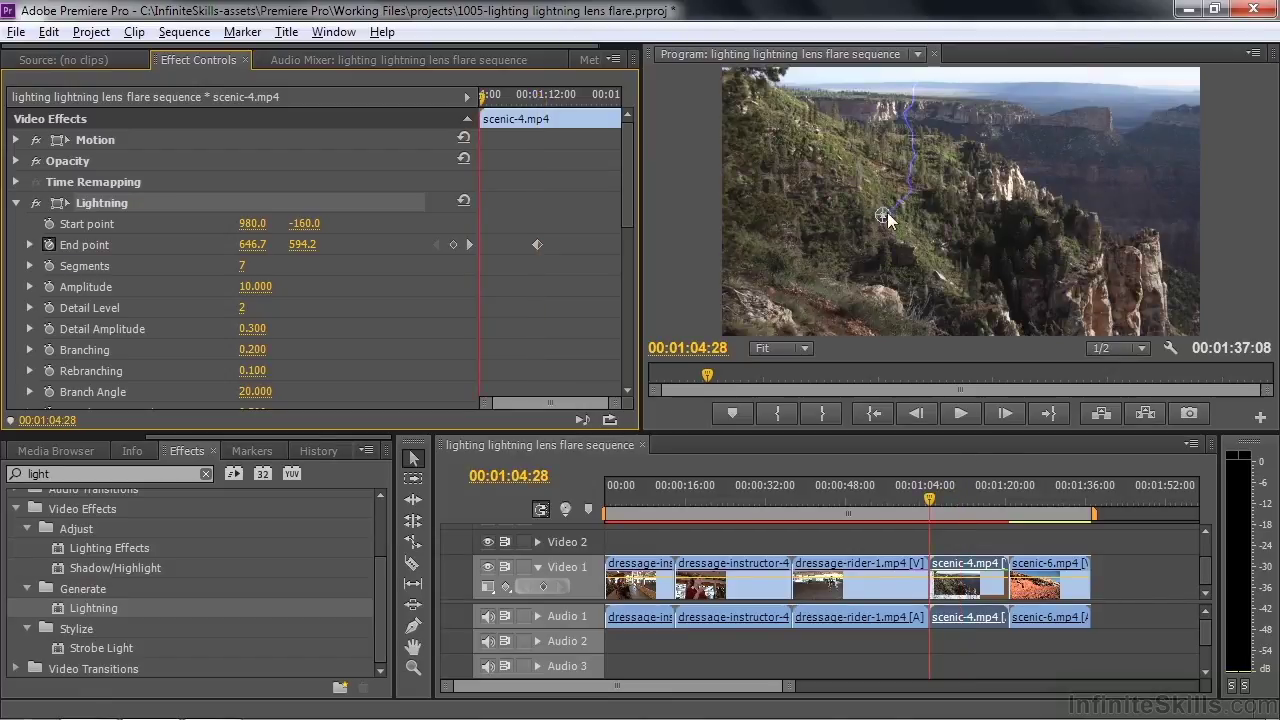
pyautogui.moveTo(882, 214); pyautogui.dragTo(1155, 235)
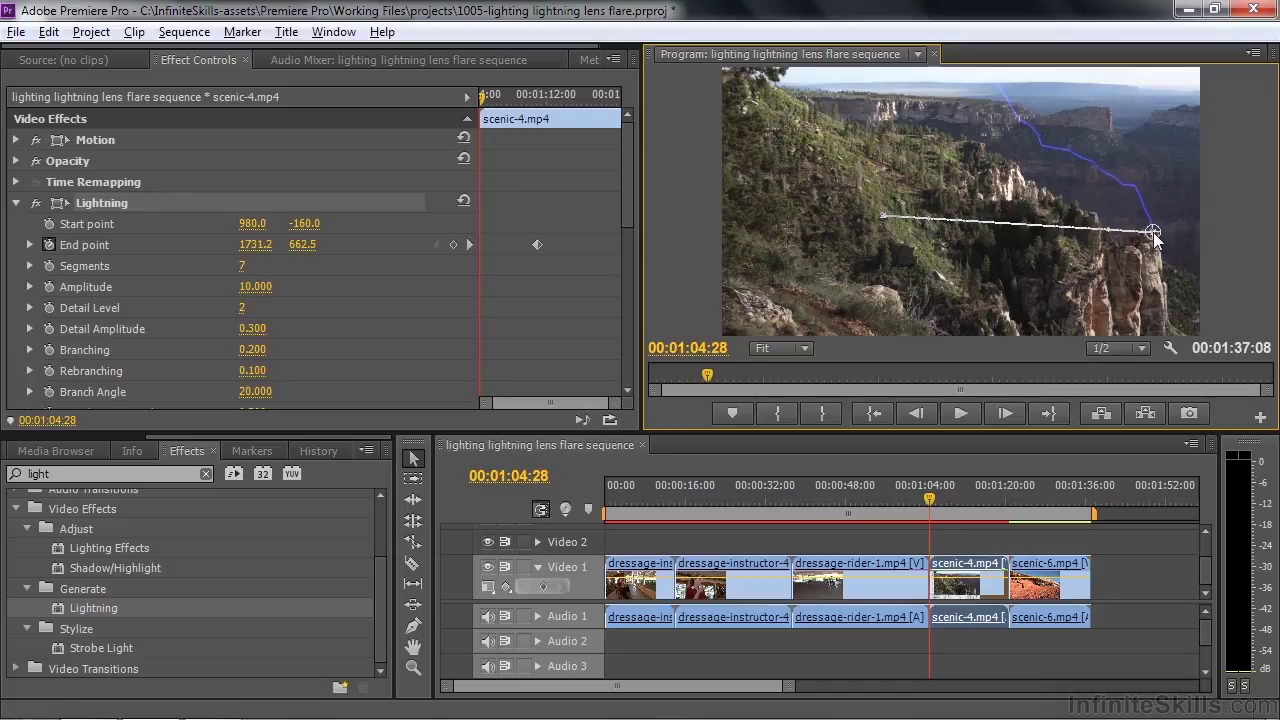
pyautogui.press('space')
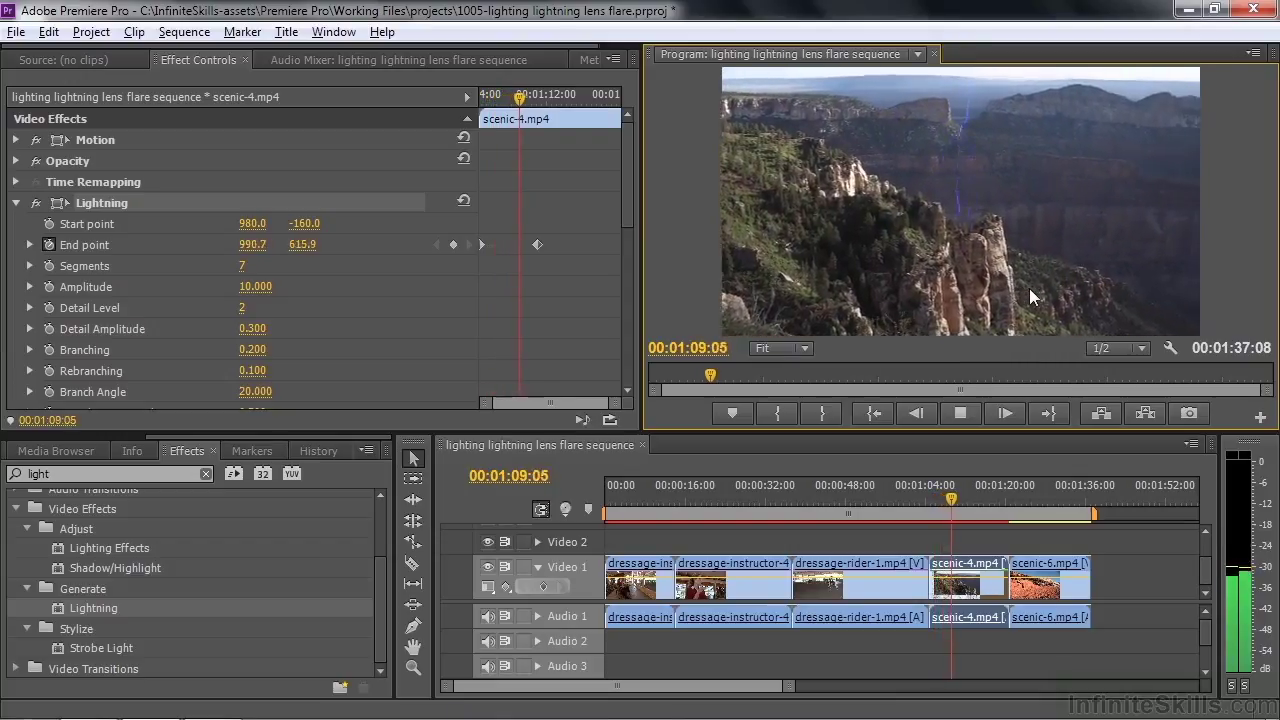
pyautogui.press('space')
# - Move the lightning's end point back onto the rock peak at 00:01:07:28 and replay the clip to check the tracking
pyautogui.moveTo(965, 499); pyautogui.dragTo(945, 503)
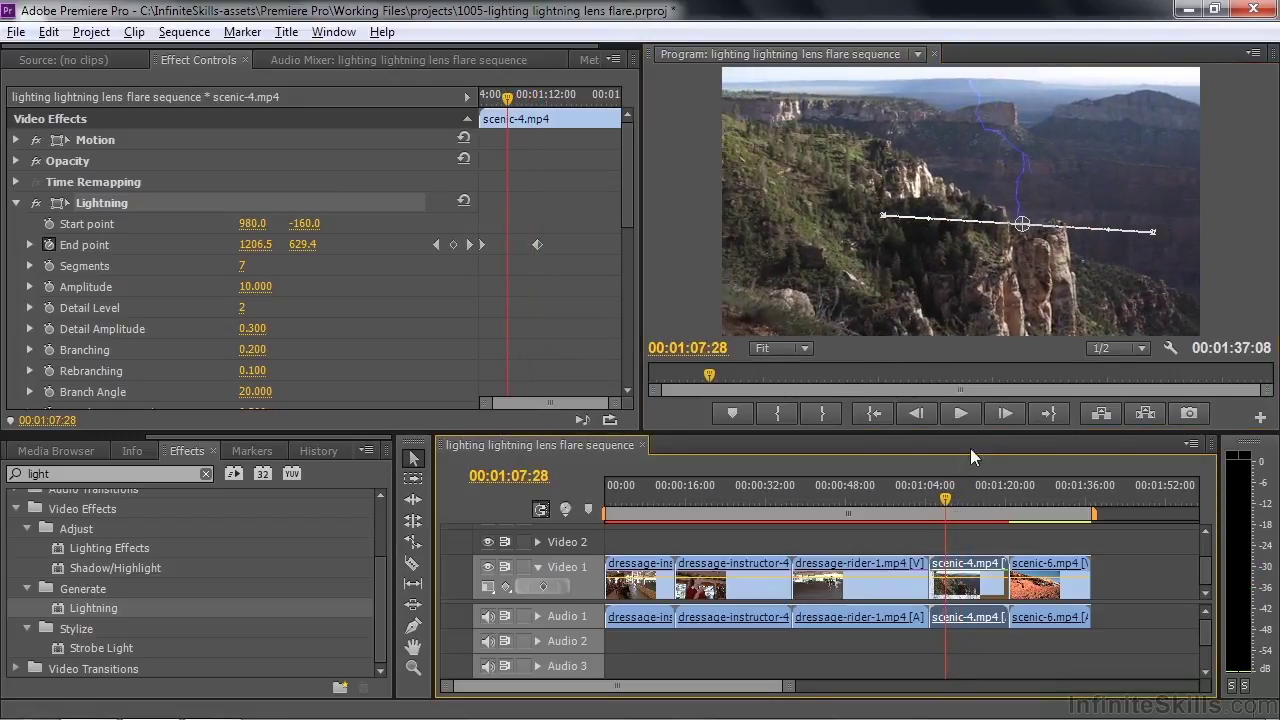
pyautogui.moveTo(1022, 224); pyautogui.dragTo(1060, 225)
pyautogui.moveTo(947, 497); pyautogui.dragTo(937, 499)
pyautogui.press('space')
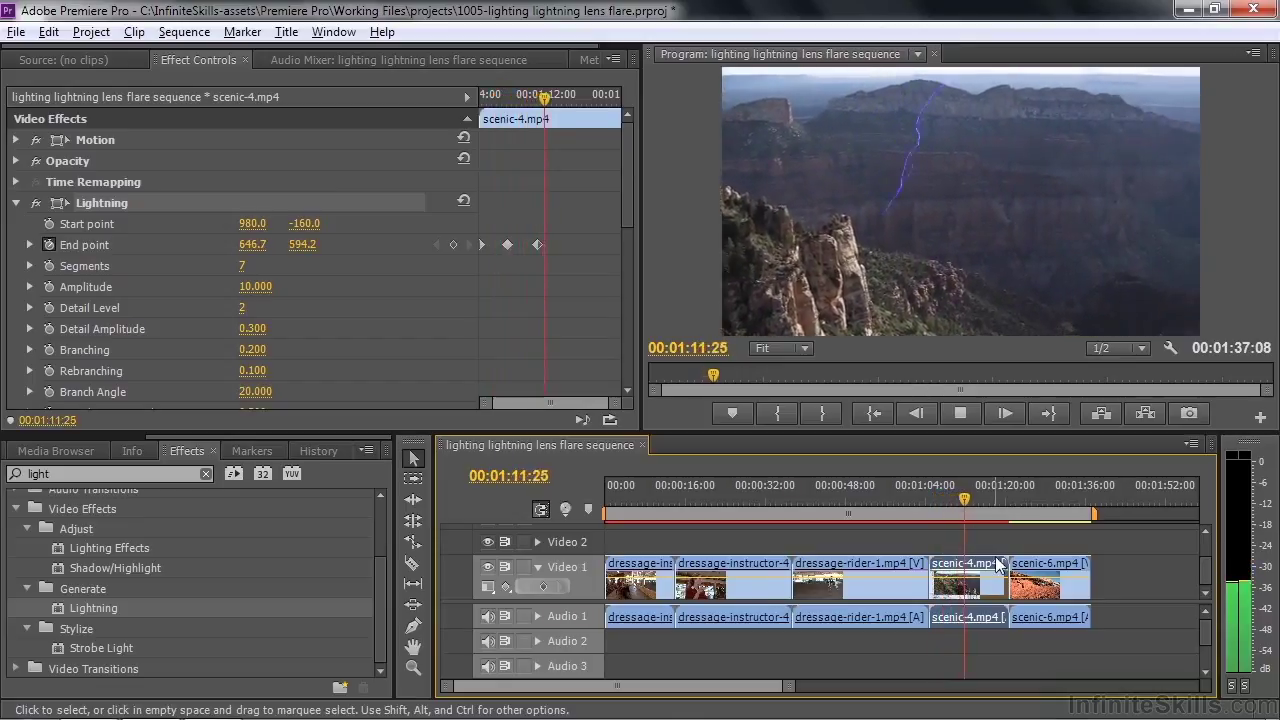
pyautogui.press('space')
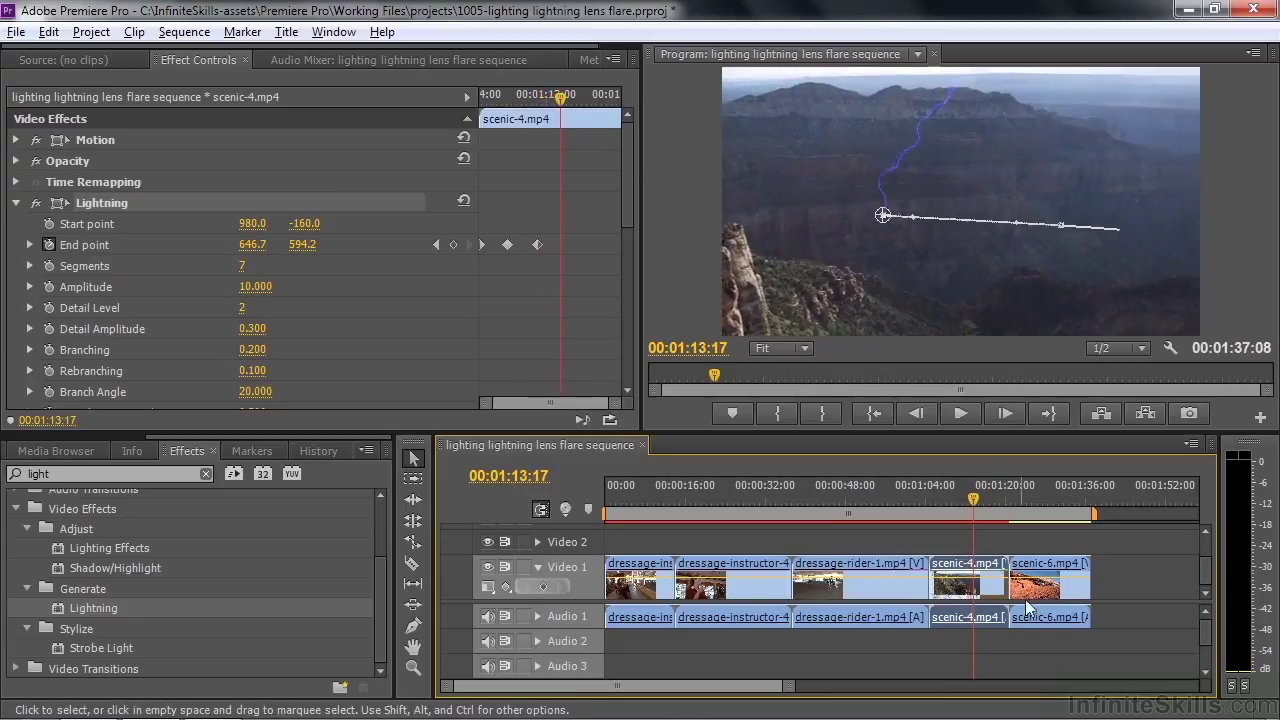
# - Move the end point to about 120, 638 on the peak at 00:01:13:10, and beyond the left frame edge near the clip's end
pyautogui.click(976, 491)
pyautogui.click(977, 495)
pyautogui.moveTo(977, 495); pyautogui.dragTo(972, 497)
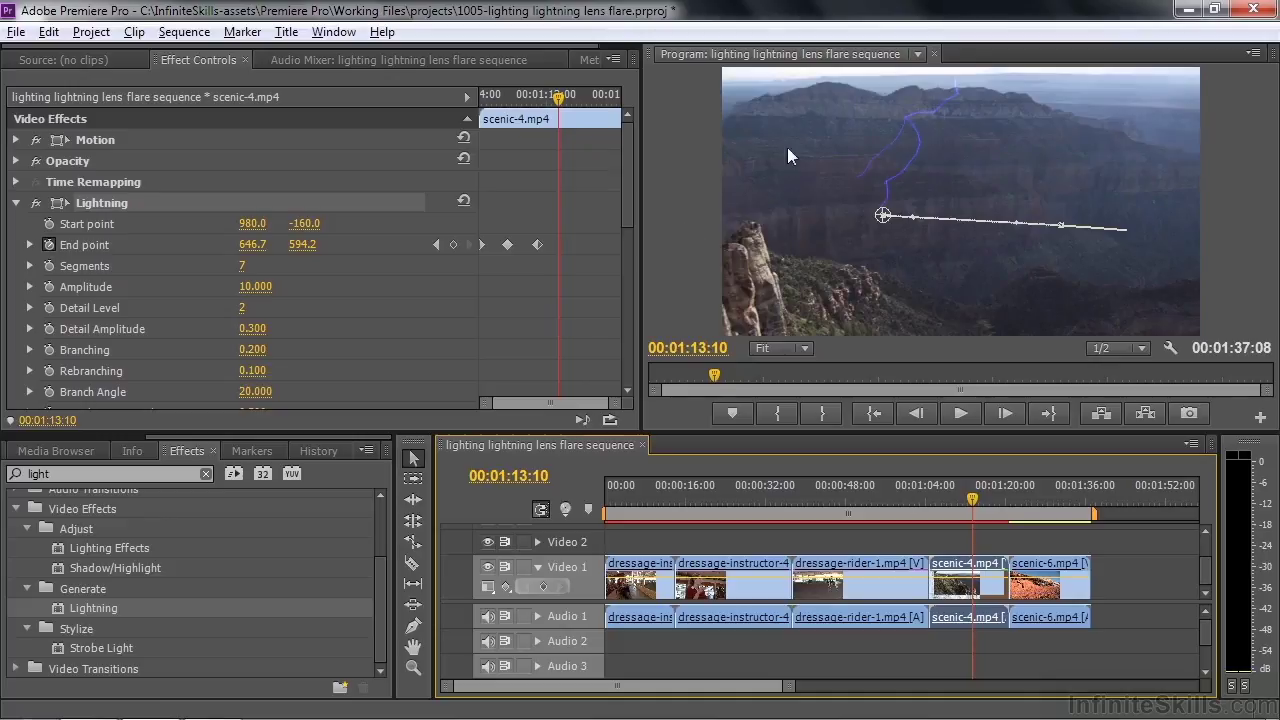
pyautogui.moveTo(883, 216); pyautogui.dragTo(752, 231)
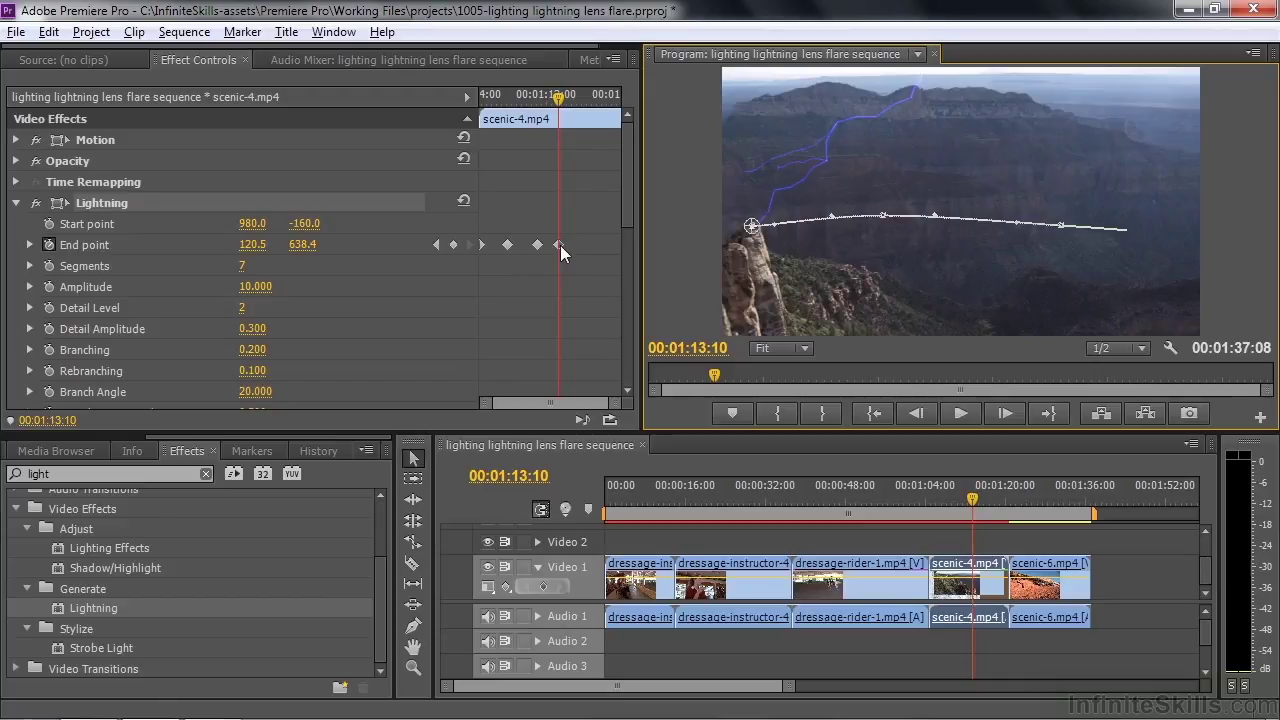
pyautogui.moveTo(974, 493); pyautogui.dragTo(992, 497)
pyautogui.moveTo(752, 229); pyautogui.dragTo(647, 282)
# - Play scenic-4.mp4 from its start to check the keyframed lightning, and park the playhead at 00:01:10:22
pyautogui.moveTo(992, 497); pyautogui.dragTo(934, 508)
pyautogui.press('space')
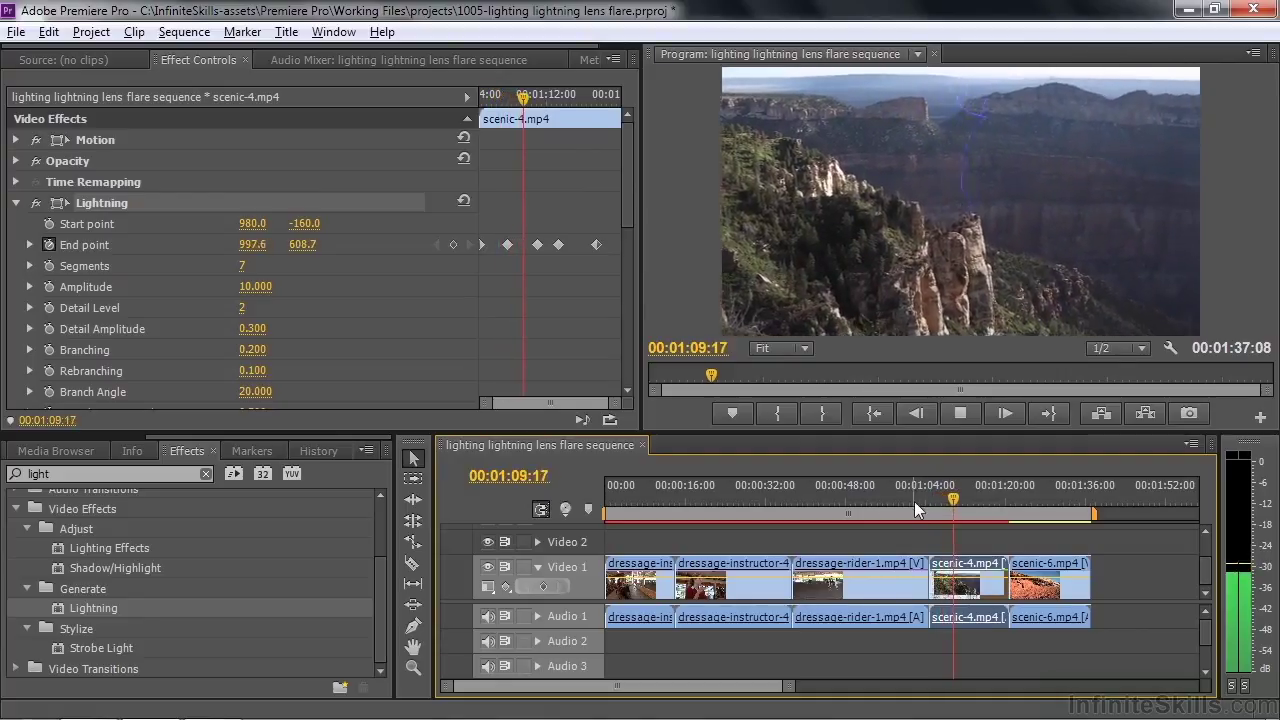
pyautogui.press('space')
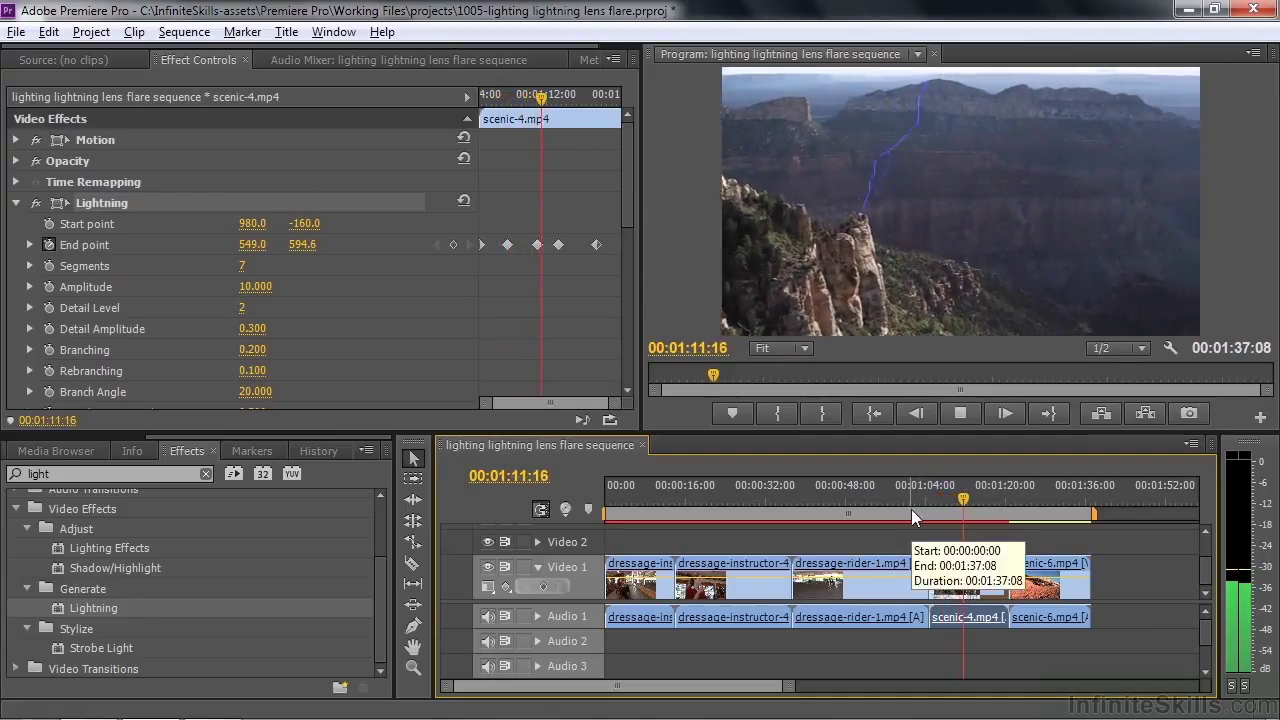
pyautogui.click(959, 498)
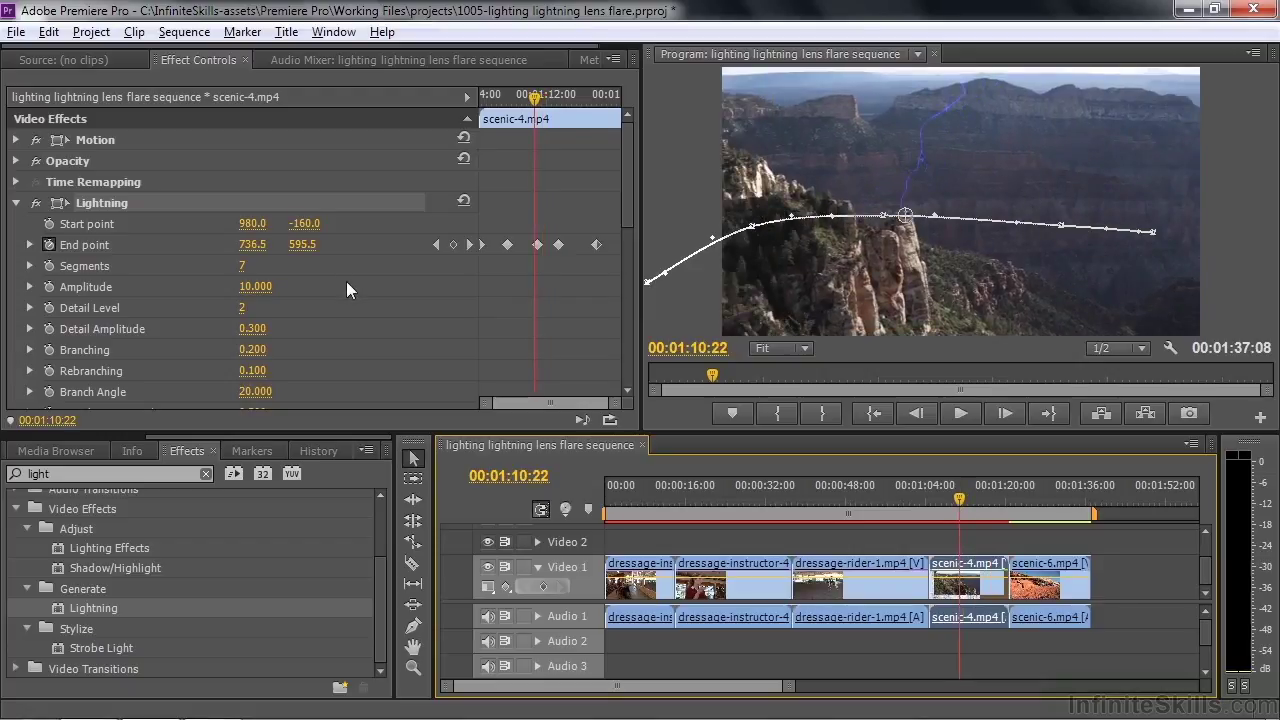
# - Set the lightning's segments to 6, amplitude to 7 and detail level to 8
pyautogui.click(247, 274)
pyautogui.write('10')
pyautogui.press('Return')
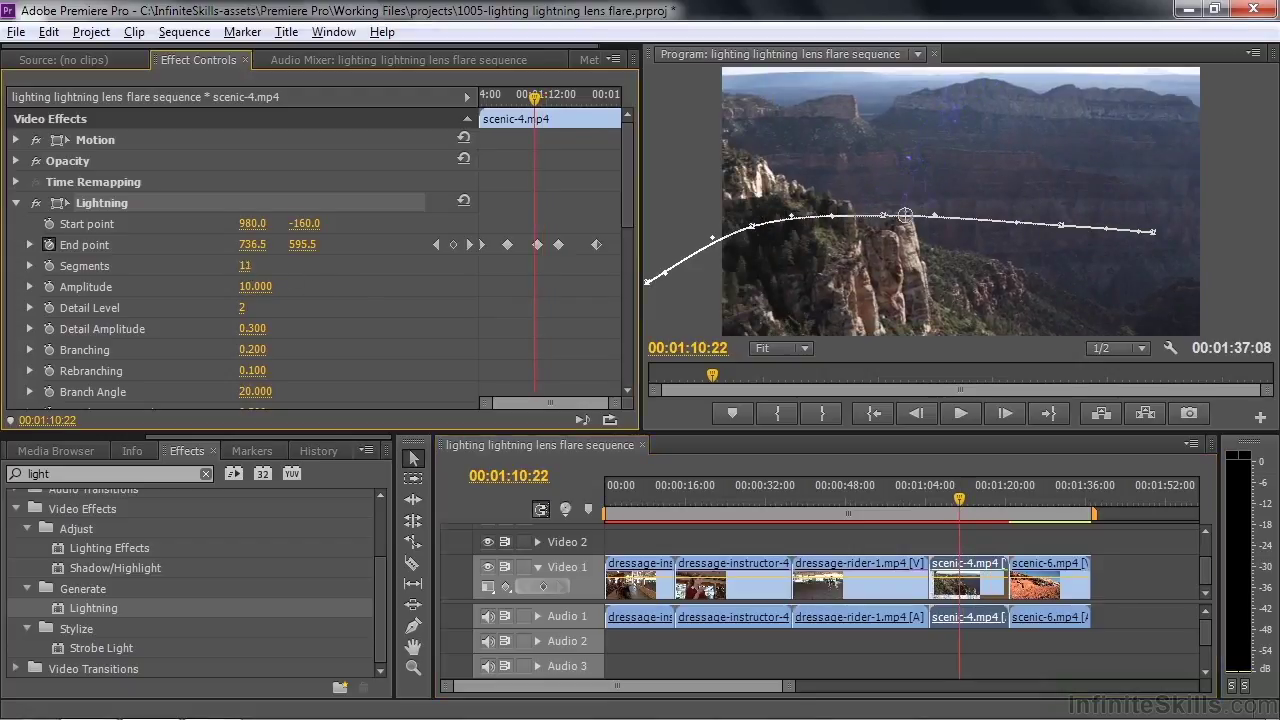
pyautogui.moveTo(245, 265); pyautogui.dragTo(258, 310)
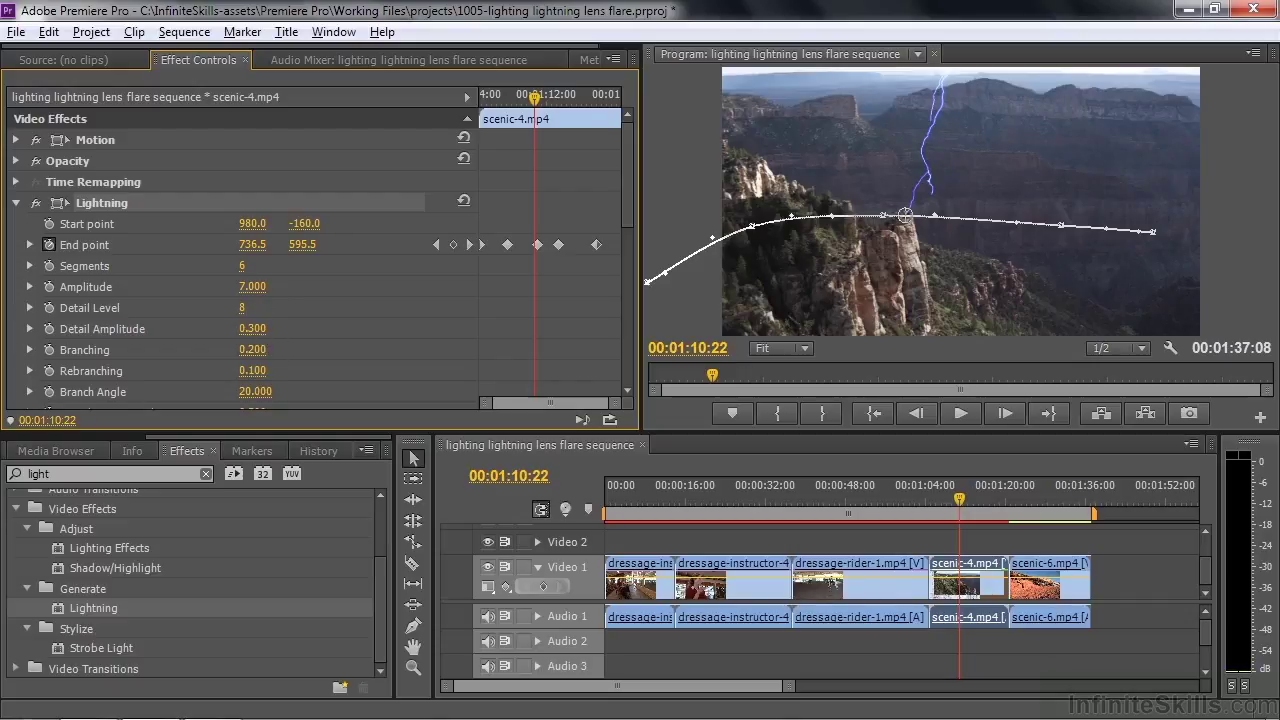
# - Set the lightning's detail amplitude to 1 and its branching to 0.7
pyautogui.moveTo(252, 329); pyautogui.dragTo(316, 329)
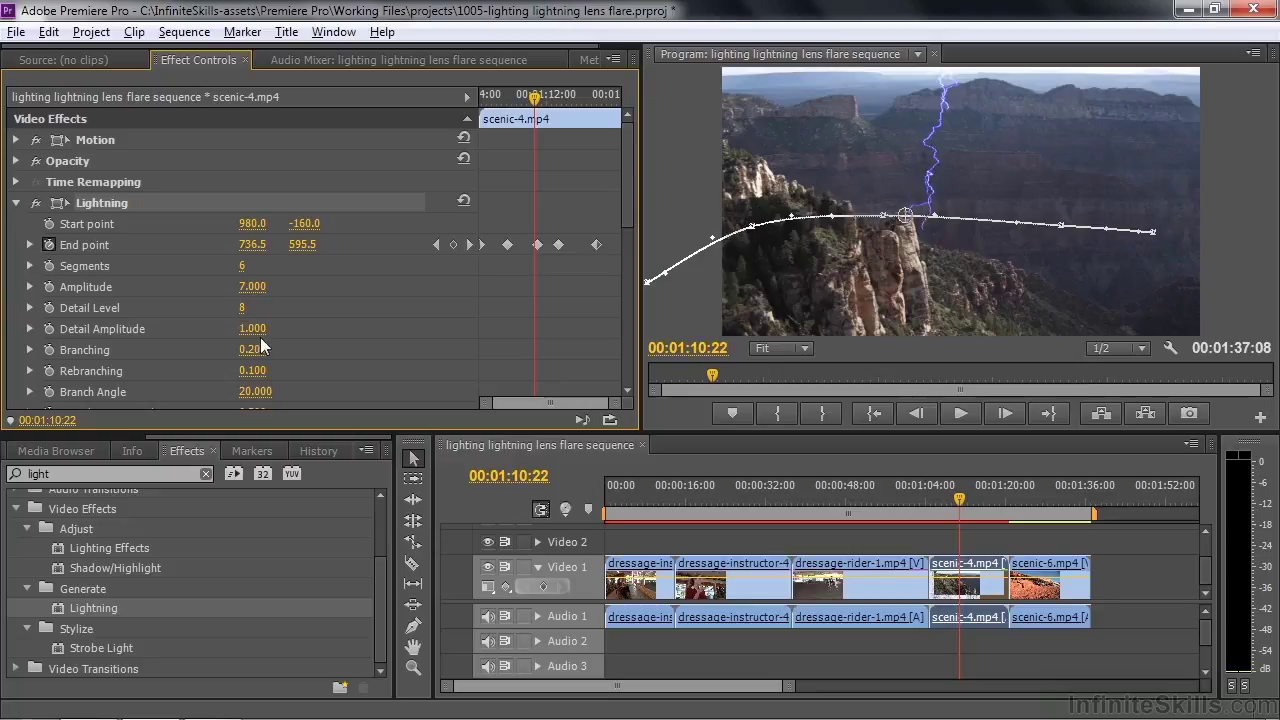
pyautogui.moveTo(252, 349); pyautogui.dragTo(332, 349)
pyautogui.moveTo(252, 349); pyautogui.dragTo(222, 349)
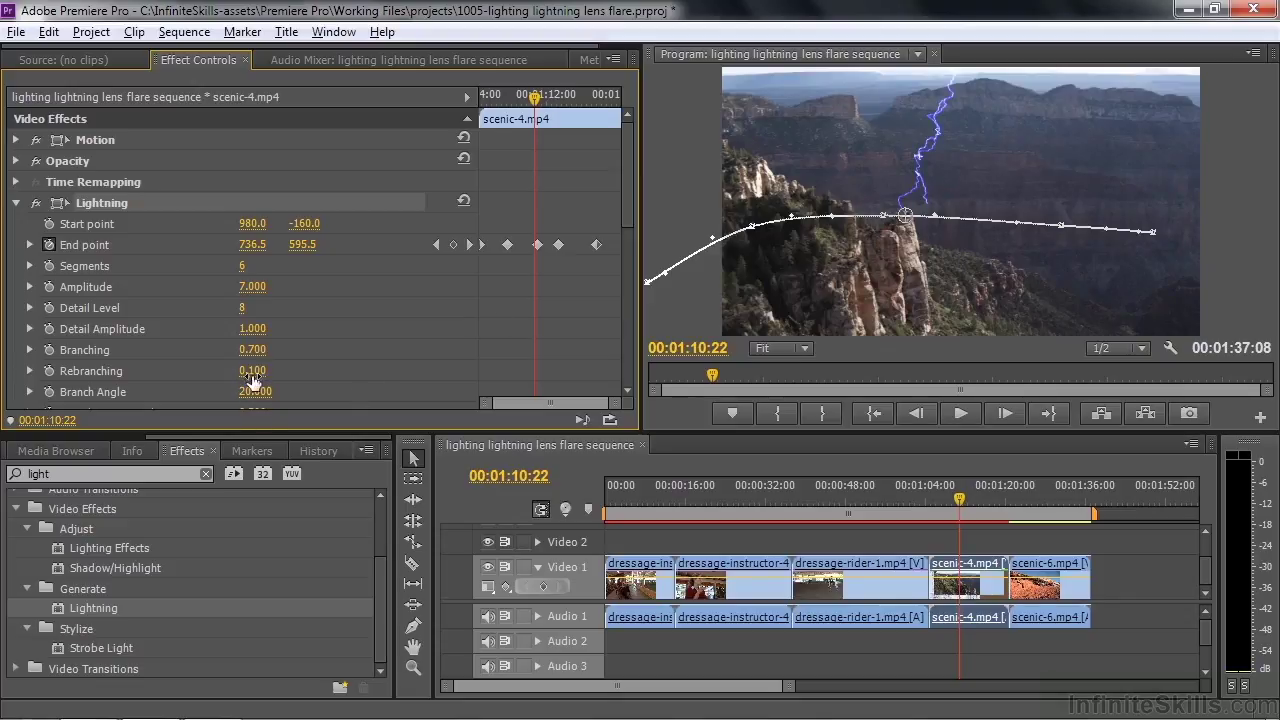
pyautogui.moveTo(252, 370); pyautogui.dragTo(230, 370)
# - Set the lightning's speed to 4, stability to 2.1, width to 37 and core width to 0.3
pyautogui.moveTo(635, 208); pyautogui.dragTo(626, 279)
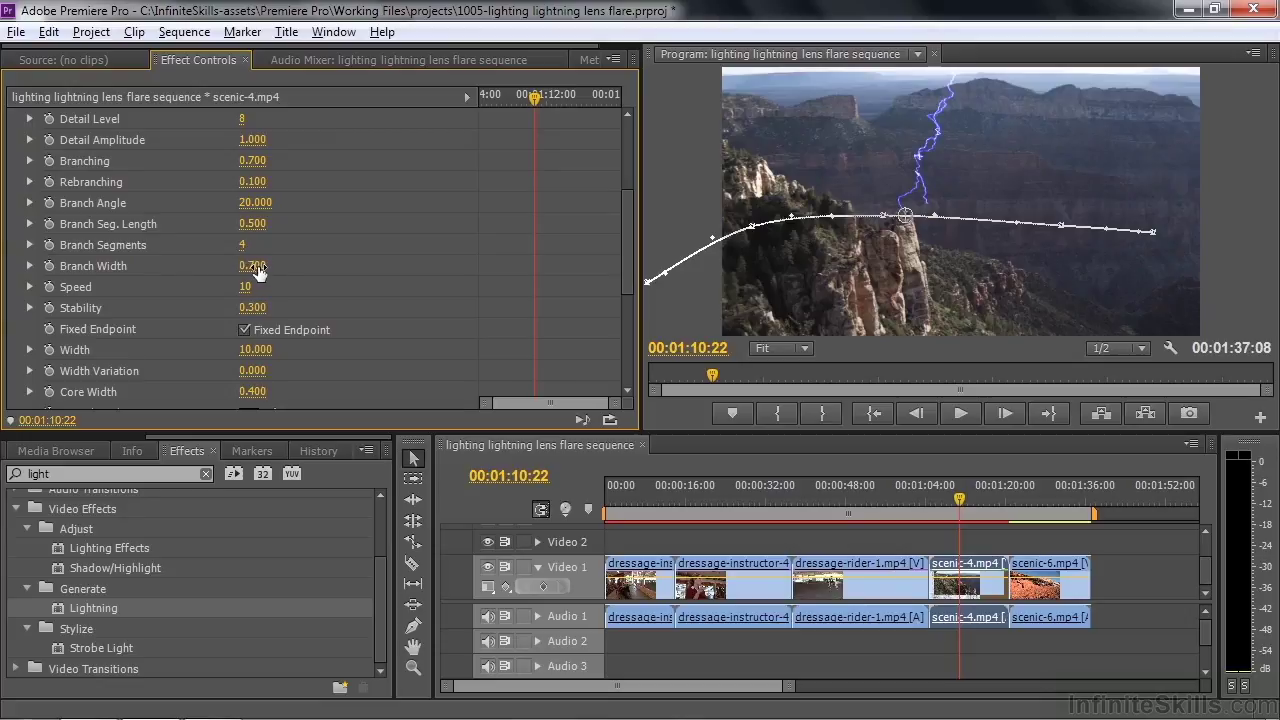
pyautogui.moveTo(245, 286); pyautogui.dragTo(268, 308)
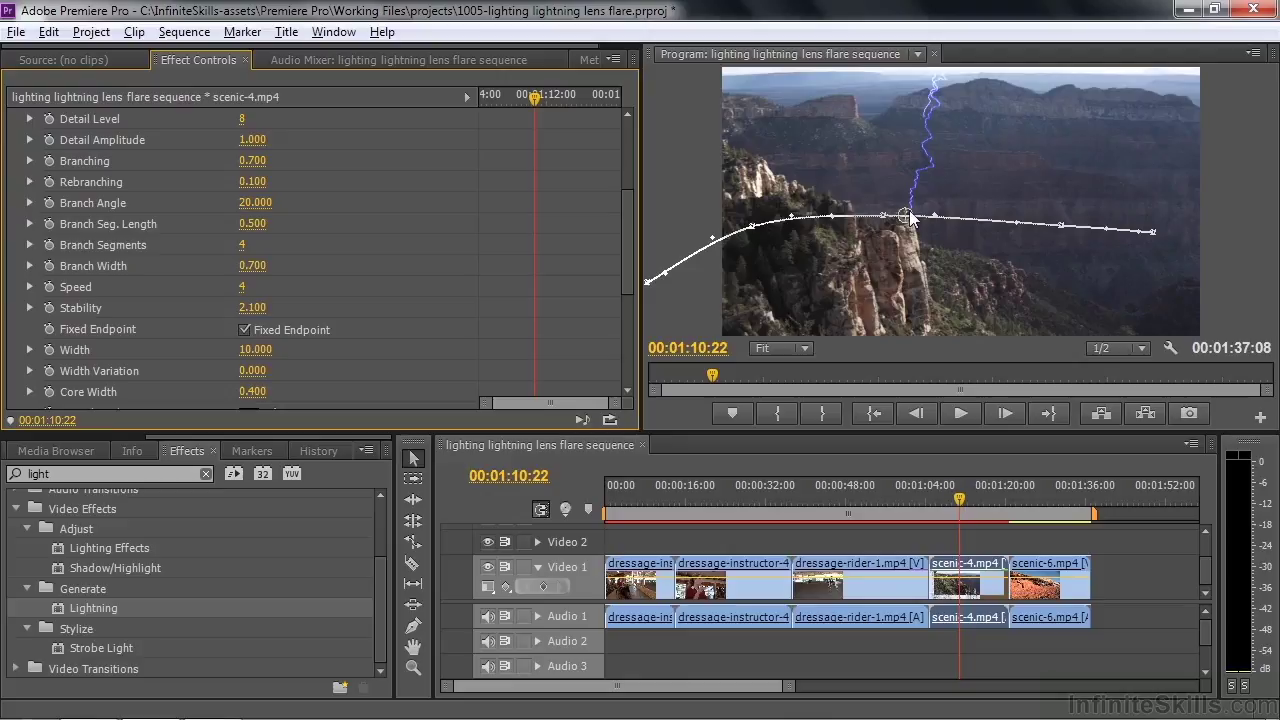
pyautogui.scroll(-3, 625, 280)
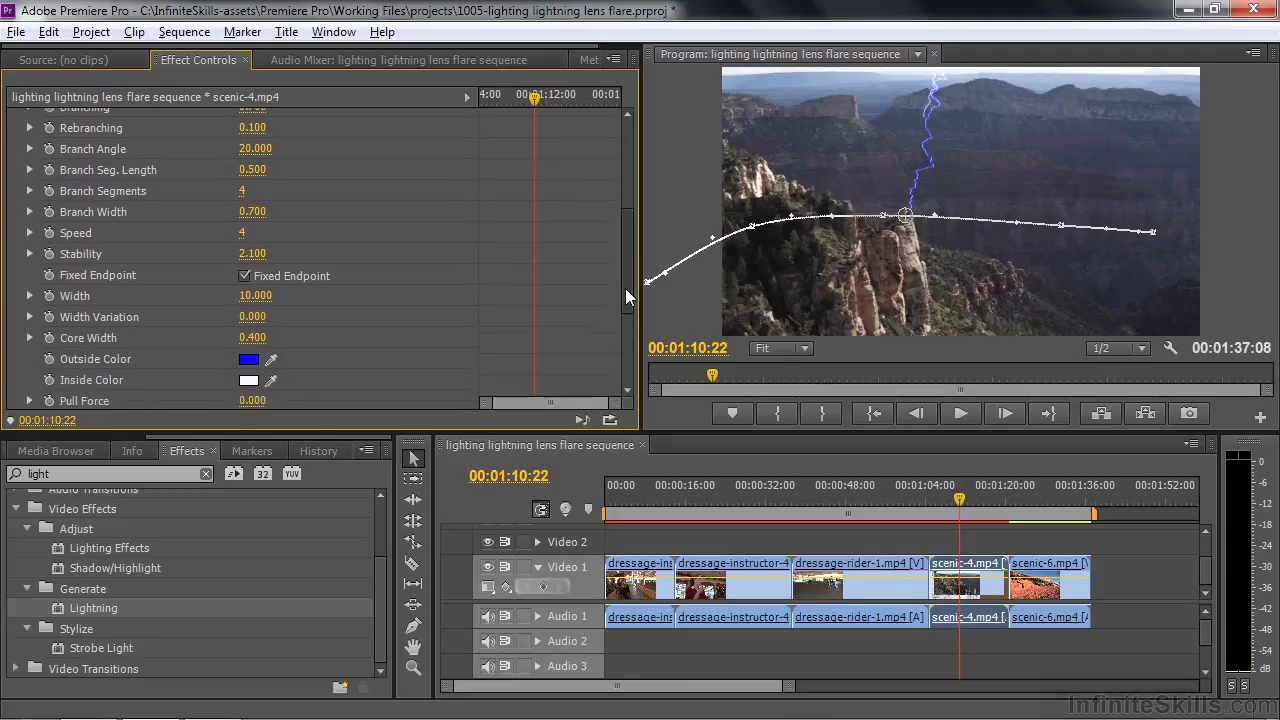
pyautogui.moveTo(249, 271); pyautogui.dragTo(251, 310)
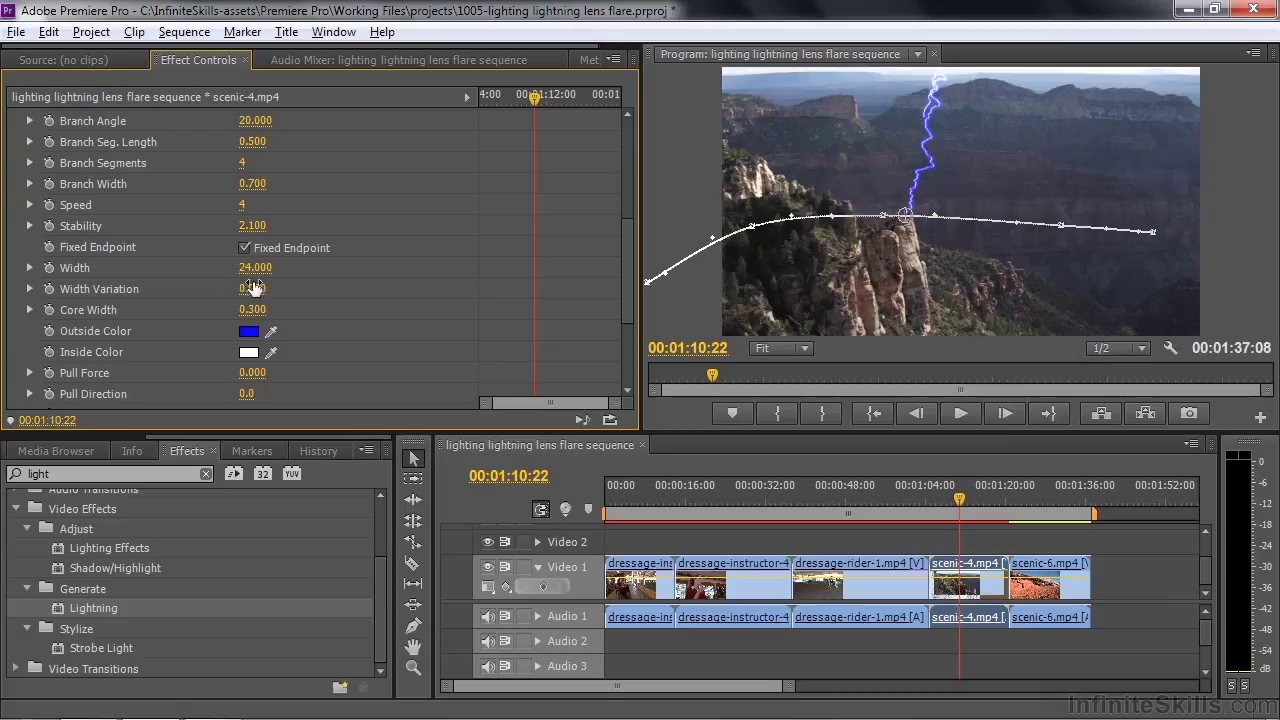
pyautogui.moveTo(255, 268); pyautogui.dragTo(258, 268)
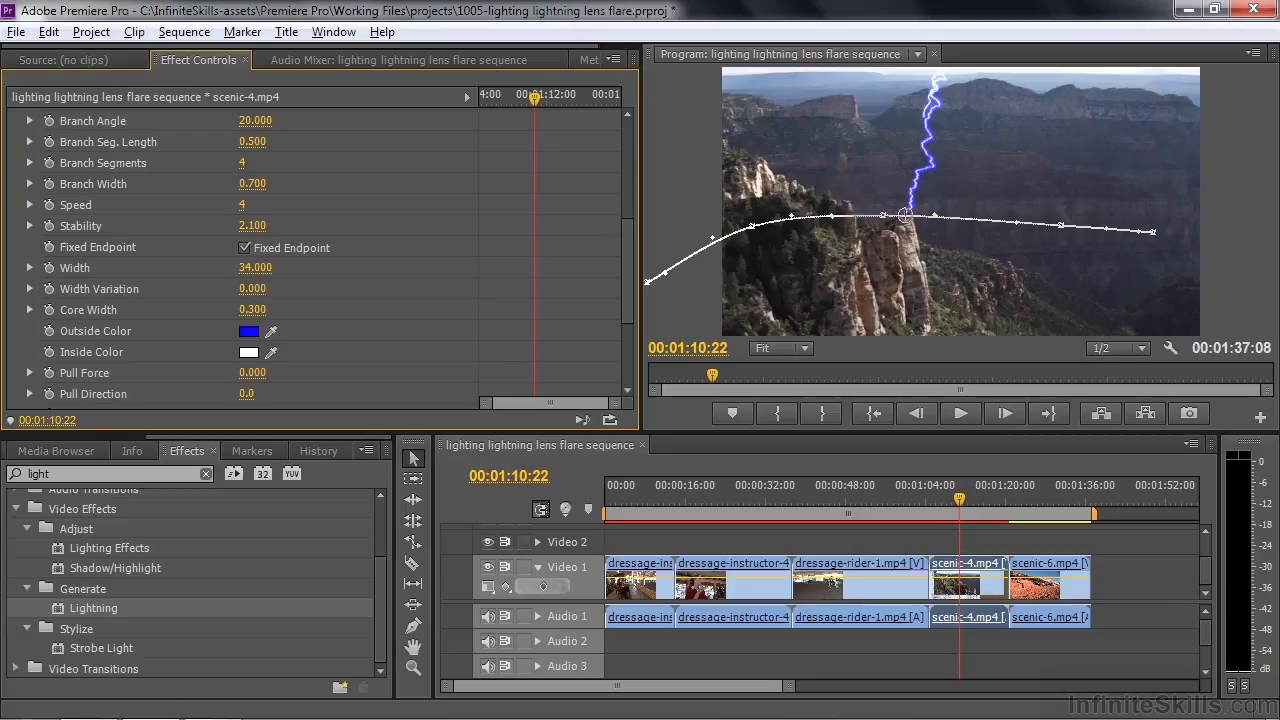
pyautogui.click(246, 333)
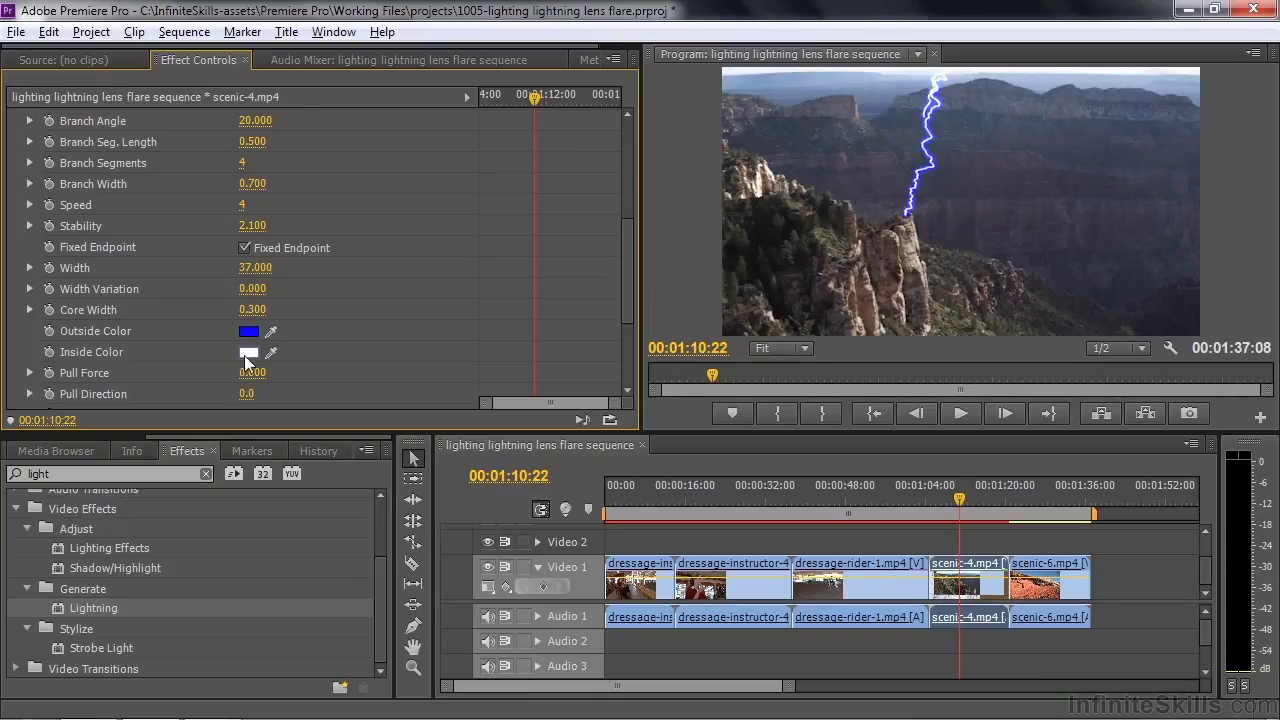
# - Play scenic-4.mp4 from its start to check the restyled lightning, and stop at 00:01:13:03
pyautogui.moveTo(631, 263); pyautogui.dragTo(625, 310)
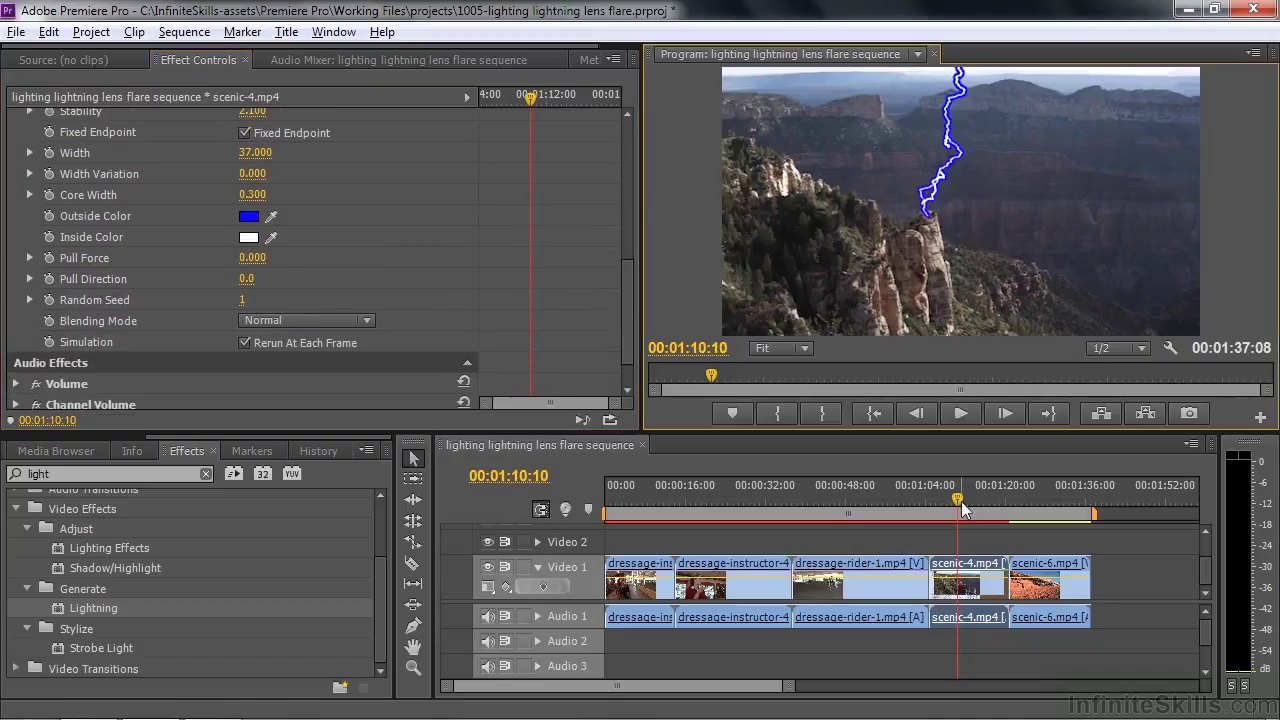
pyautogui.moveTo(961, 501); pyautogui.dragTo(933, 503)
pyautogui.press('space')
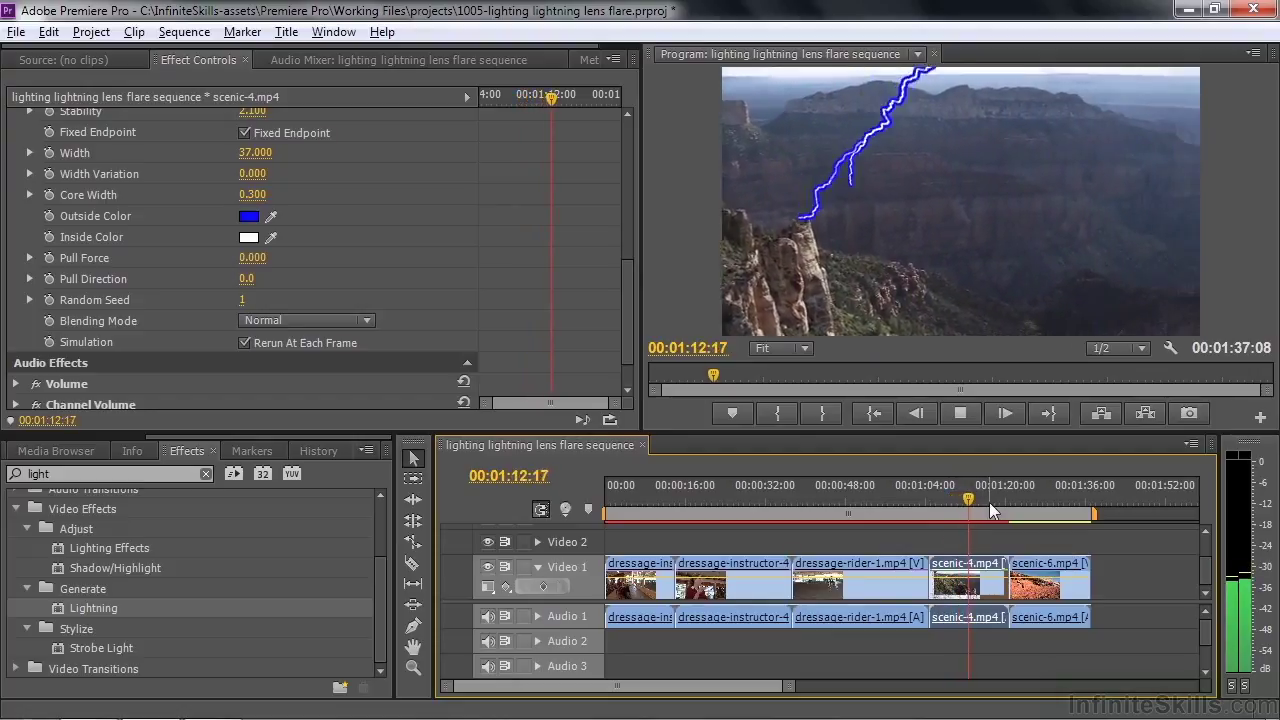
pyautogui.press('space')
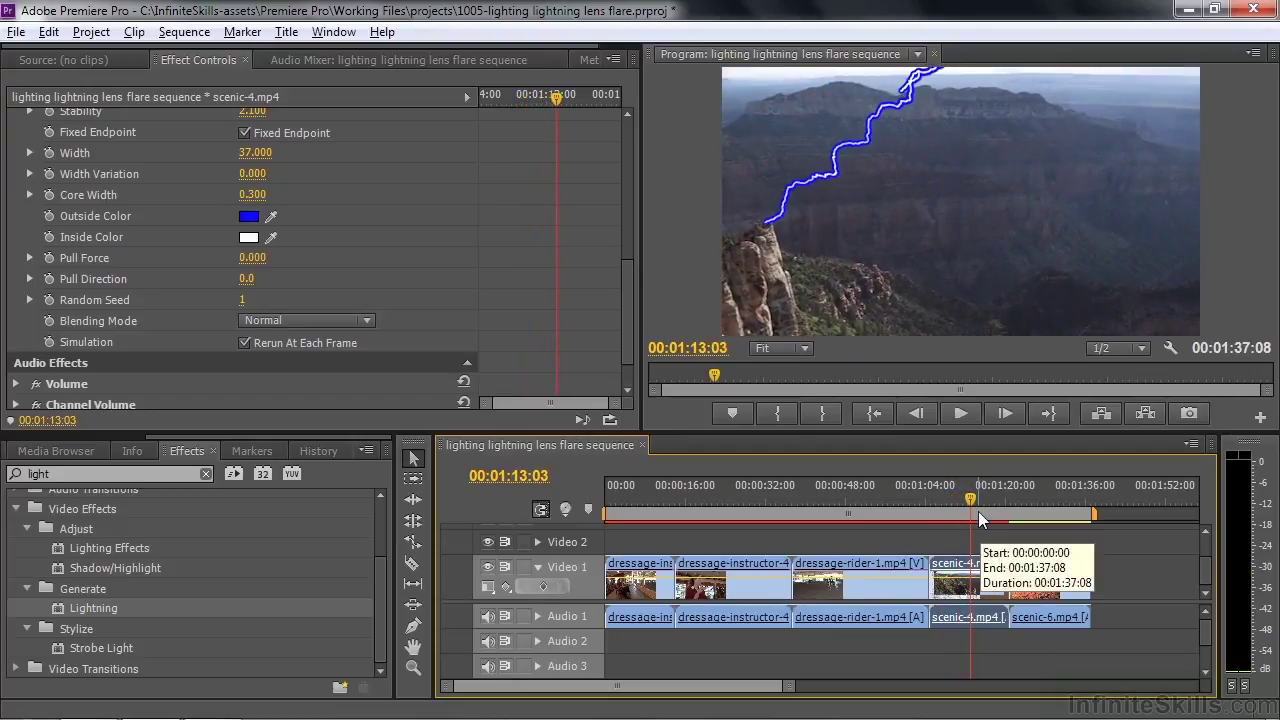
# - Park the playhead on scenic-6.mp4 at 00:01:23:21 and search the effects for "lens"
pyautogui.moveTo(962, 505); pyautogui.dragTo(1013, 524)
pyautogui.click(206, 474)
pyautogui.write('lens')
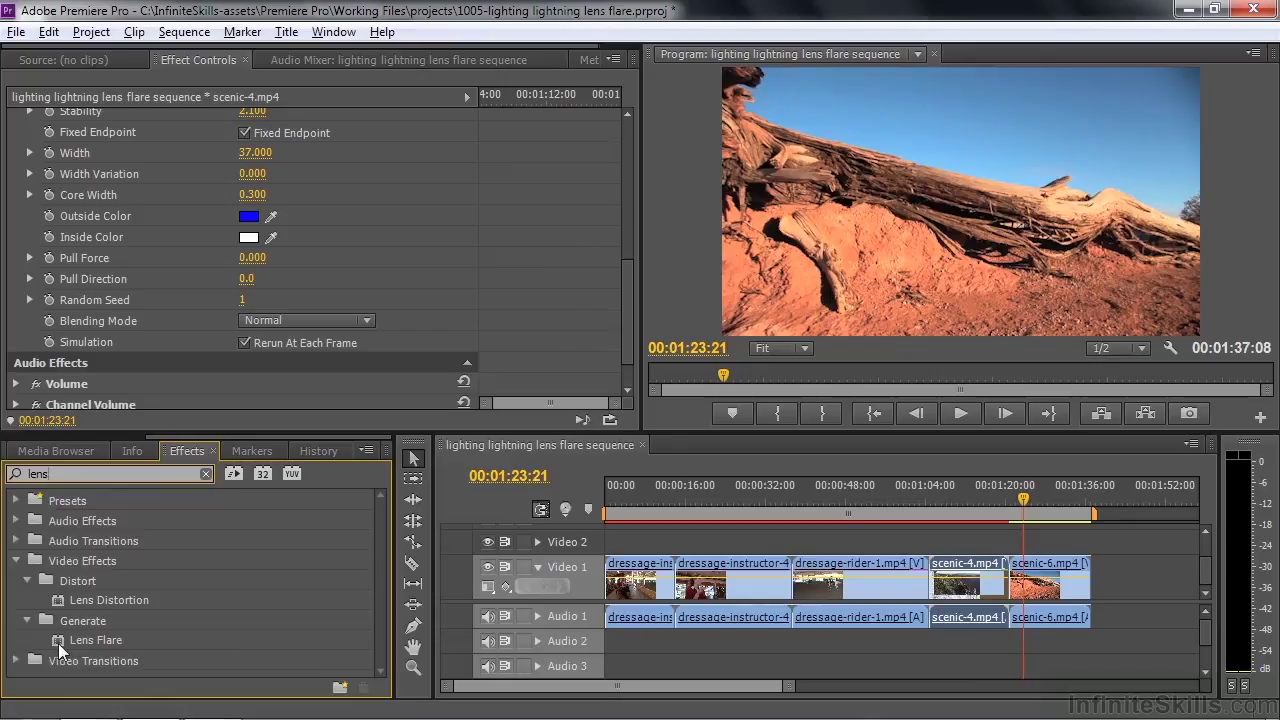
# - Try the Lens Flare effect directly on scenic-6.mp4, and delete it from the clip
pyautogui.click(1043, 570)
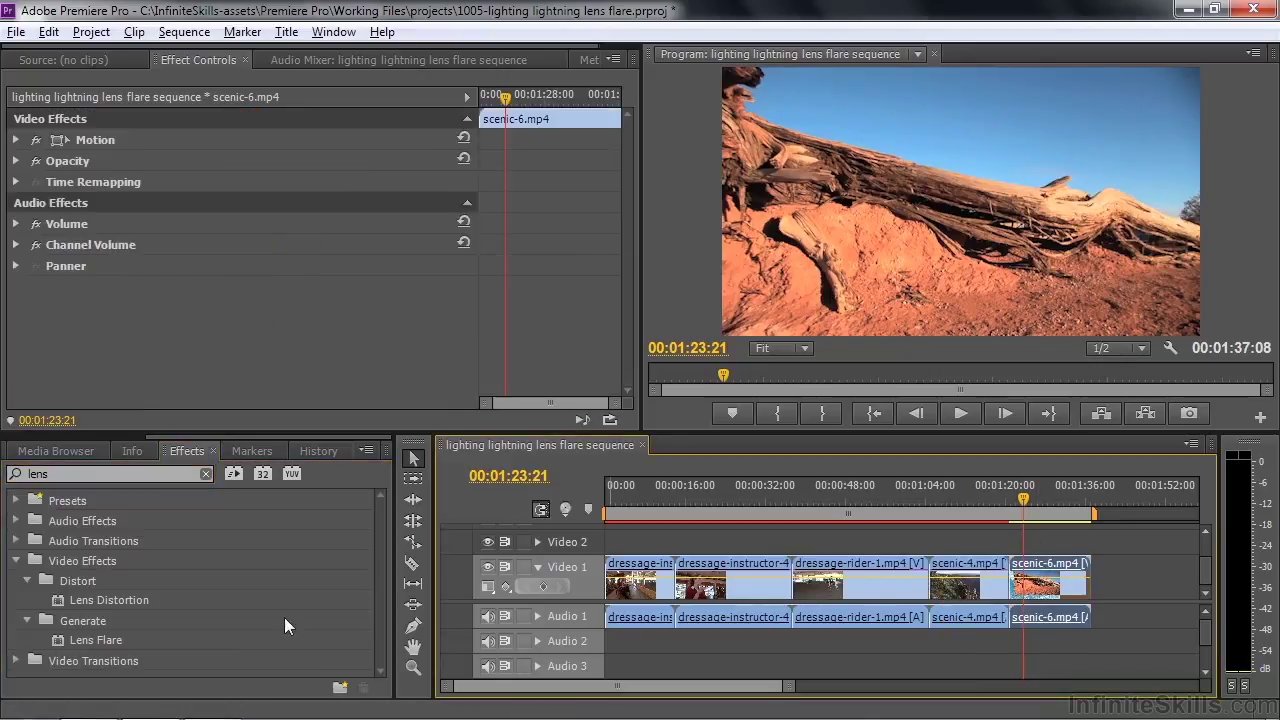
pyautogui.doubleClick(60, 640)
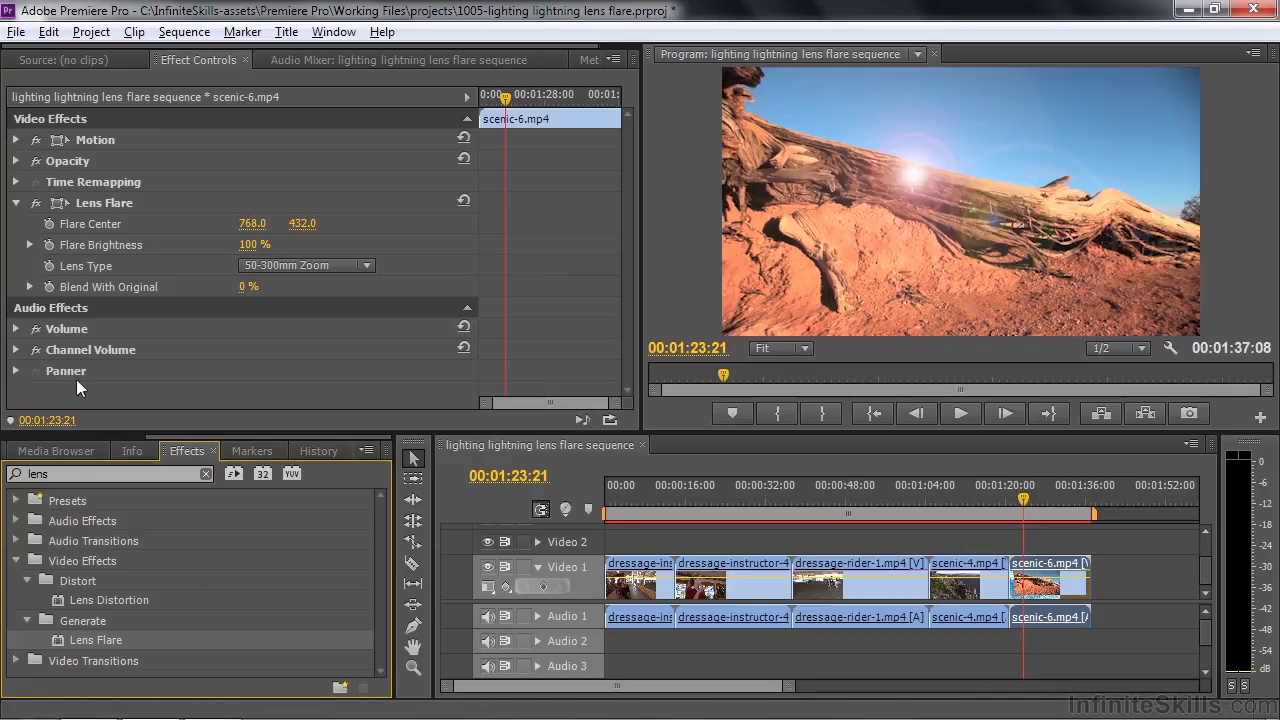
pyautogui.click(57, 202)
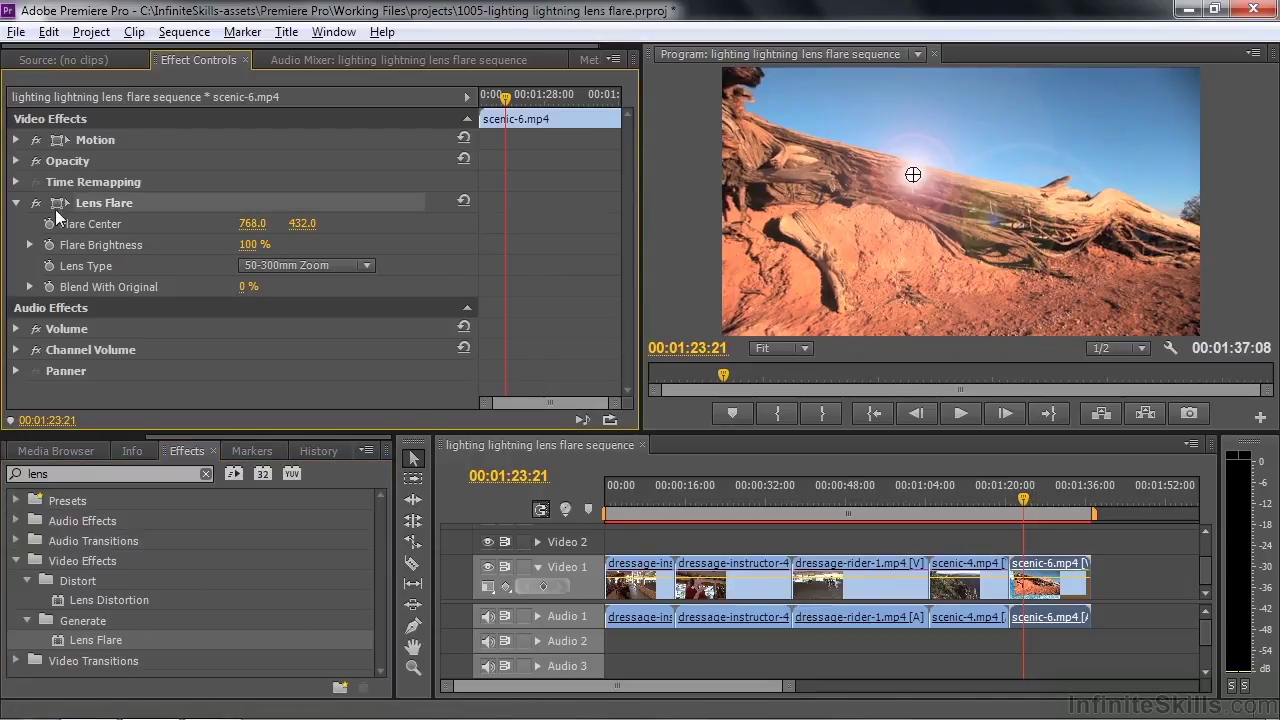
pyautogui.press('Delete')
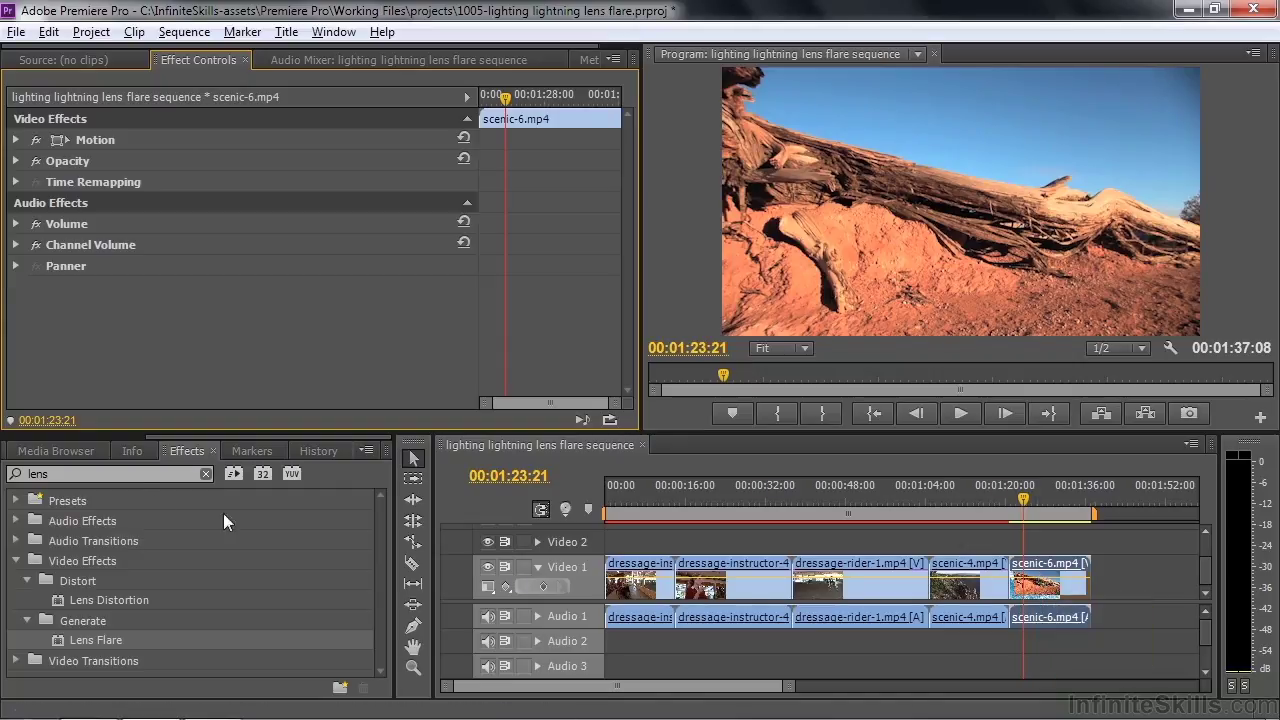
# - Create a 1920 x 1080 color matte in black (000000) and name it "Black solid"
pyautogui.moveTo(197, 435); pyautogui.dragTo(39, 441)
pyautogui.click(61, 453)
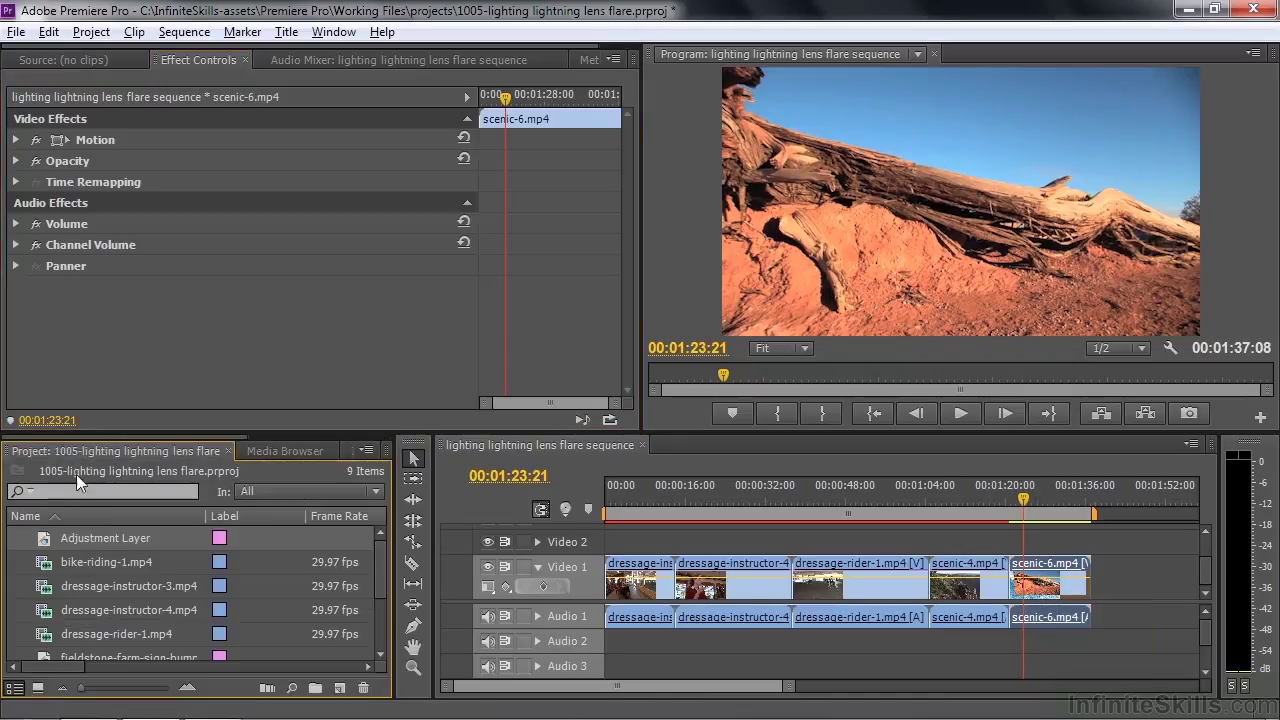
pyautogui.click(340, 688)
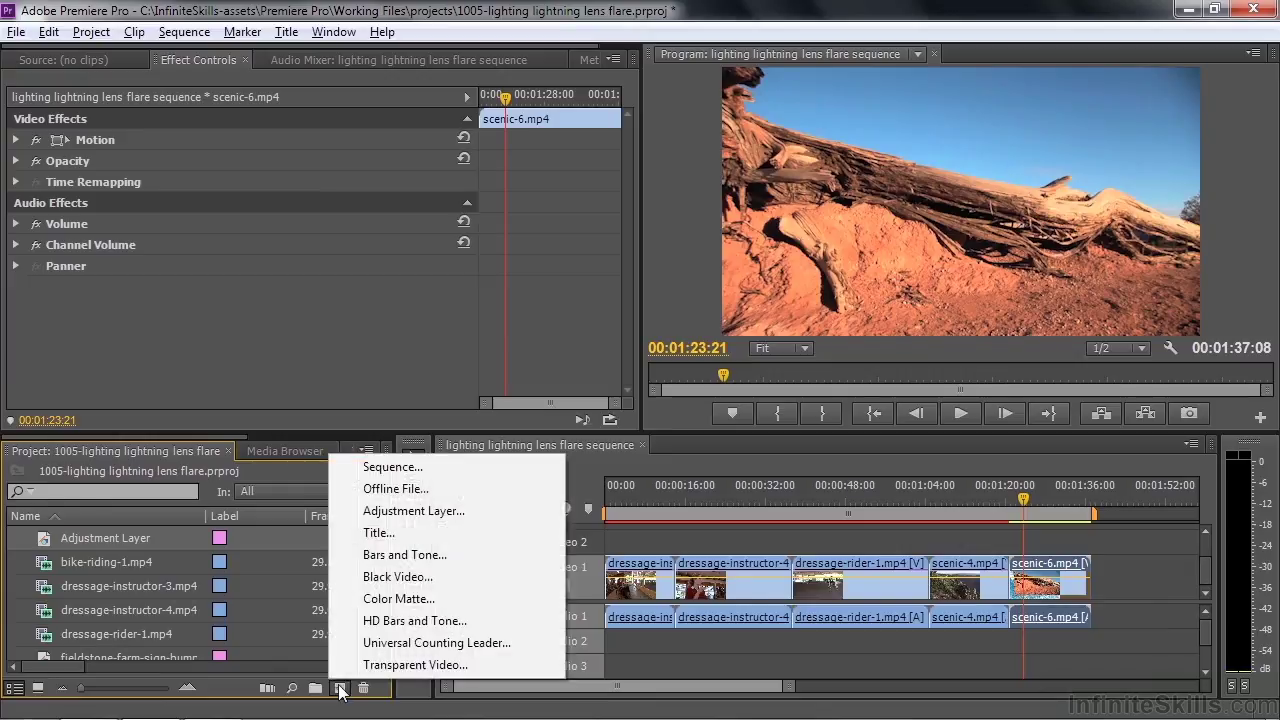
pyautogui.click(386, 603)
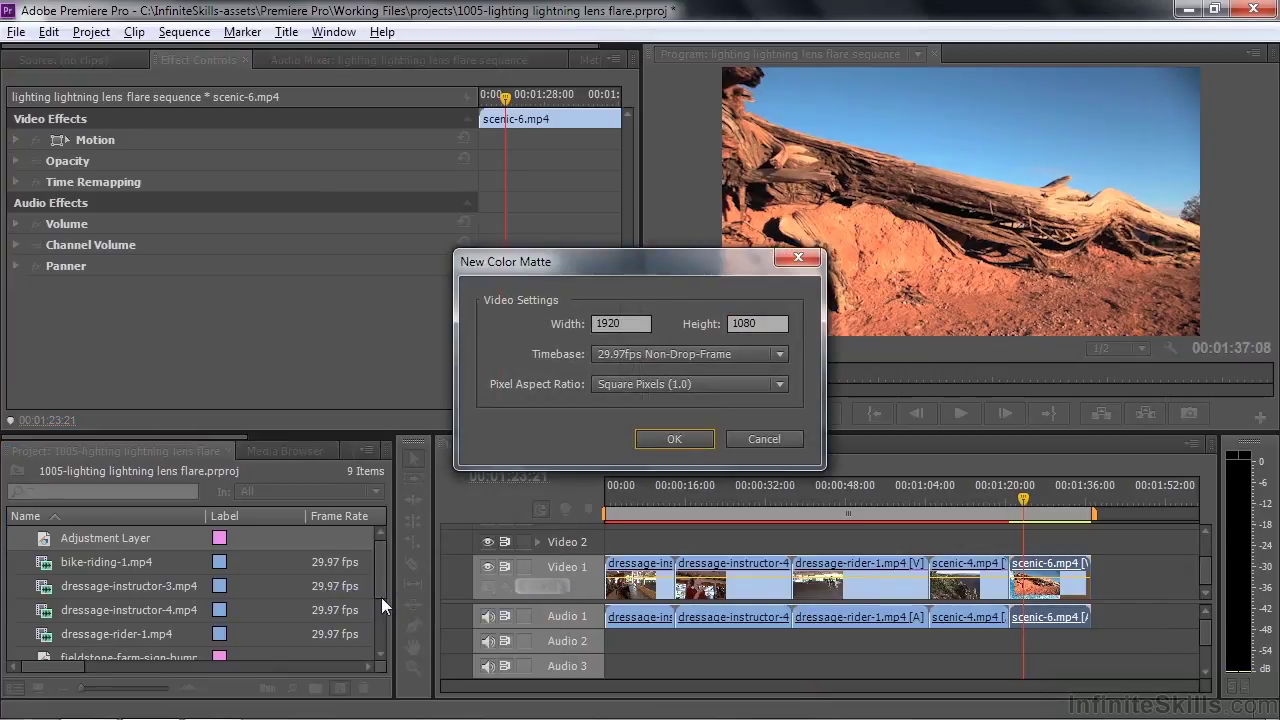
pyautogui.click(668, 437)
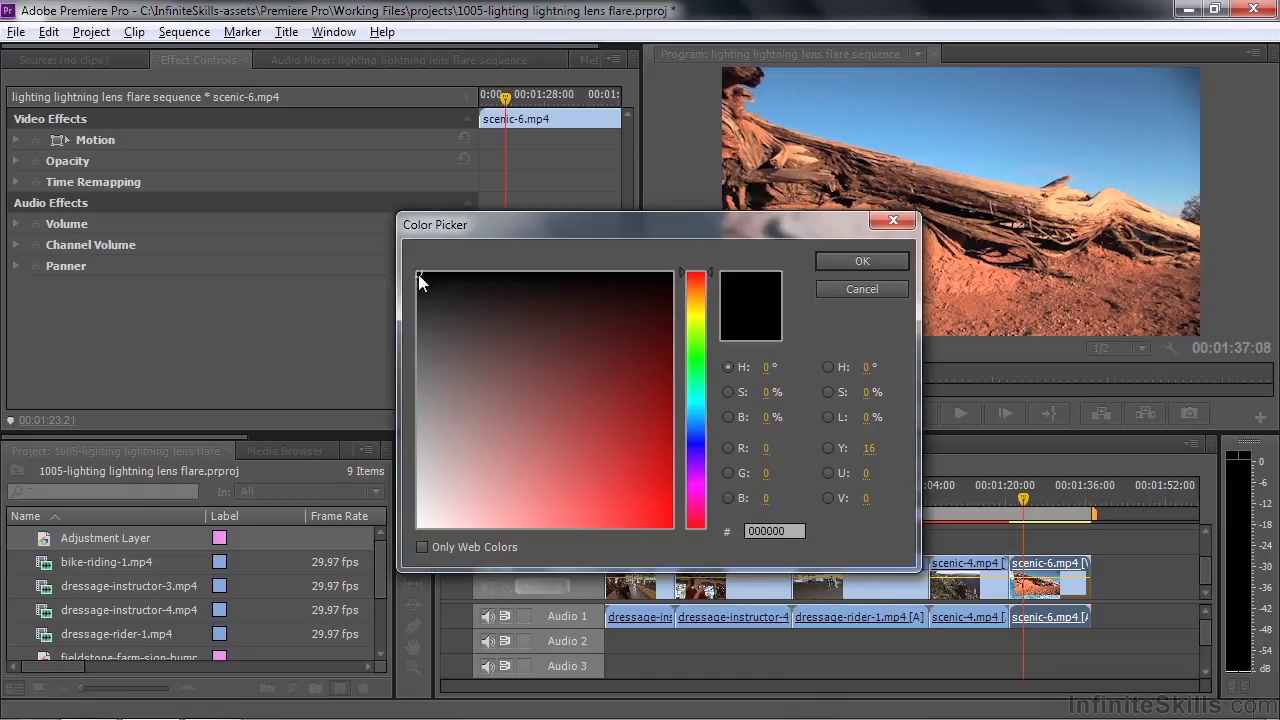
pyautogui.click(861, 262)
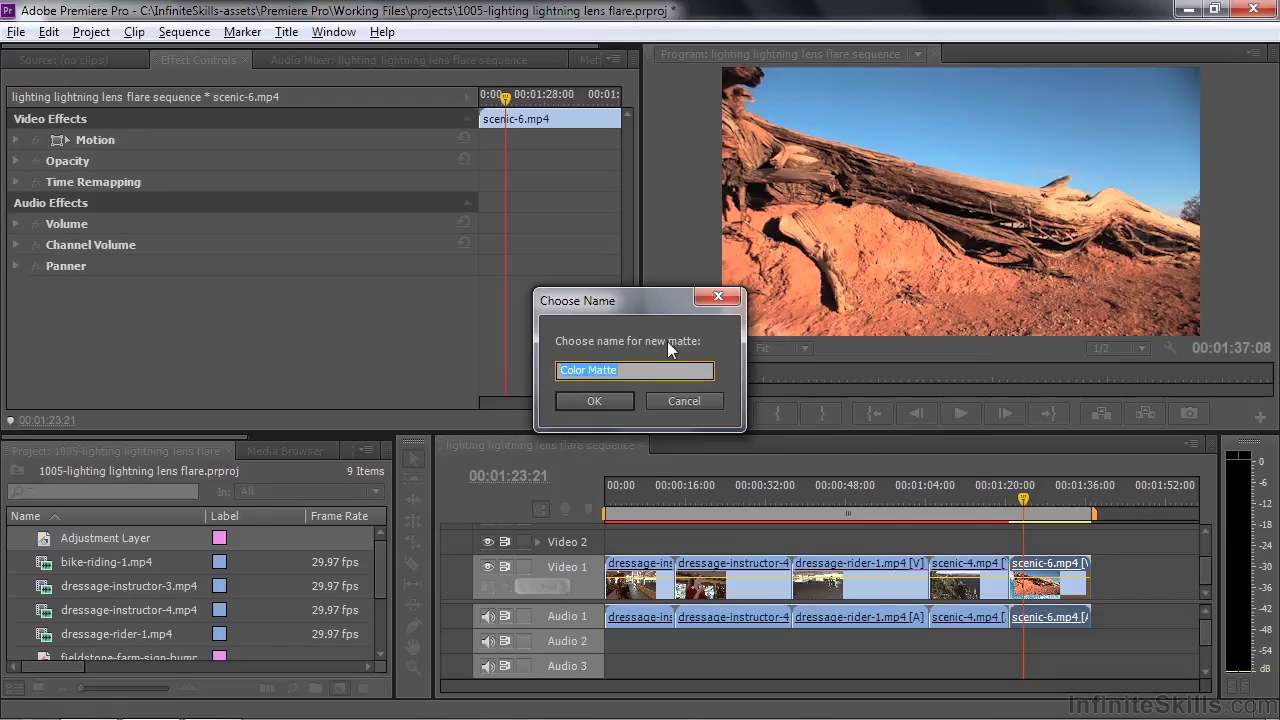
pyautogui.write('Black solid')
pyautogui.press('Return')
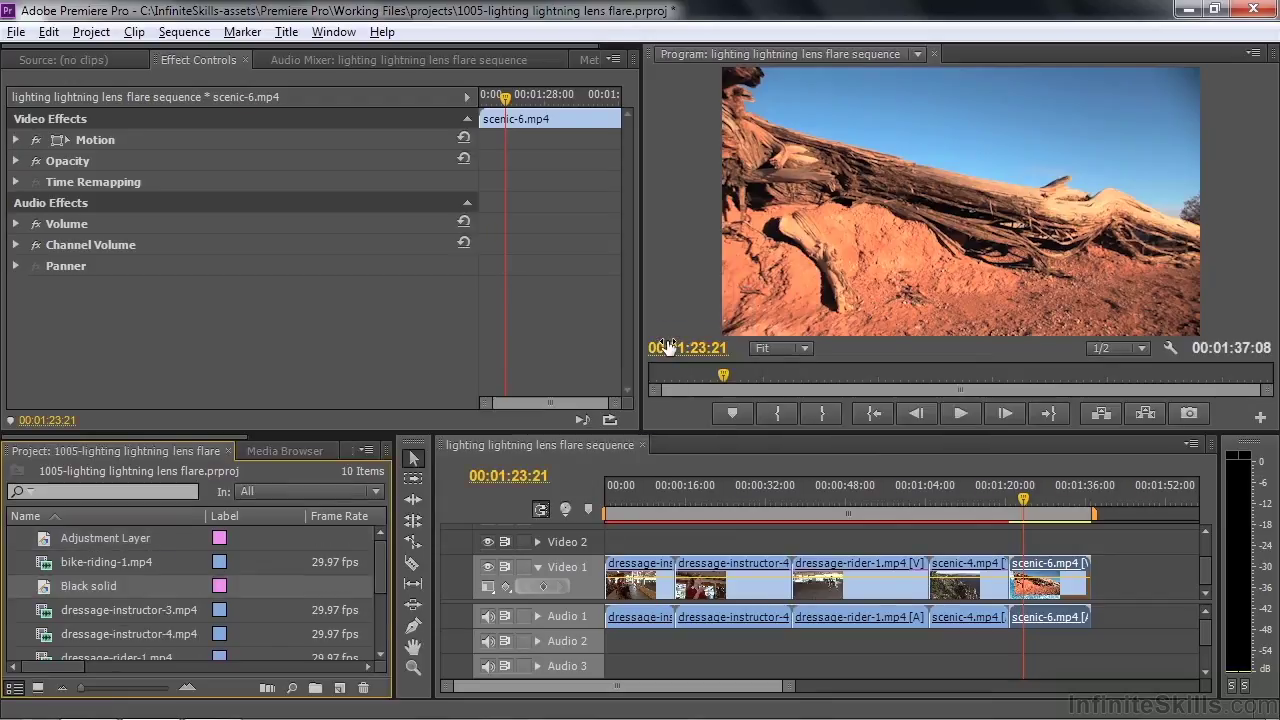
# - Place Black solid on Video 2 above scenic-6.mp4 and apply Lens Flare to it
pyautogui.moveTo(87, 590); pyautogui.dragTo(1096, 545)
pyautogui.click(1027, 498)
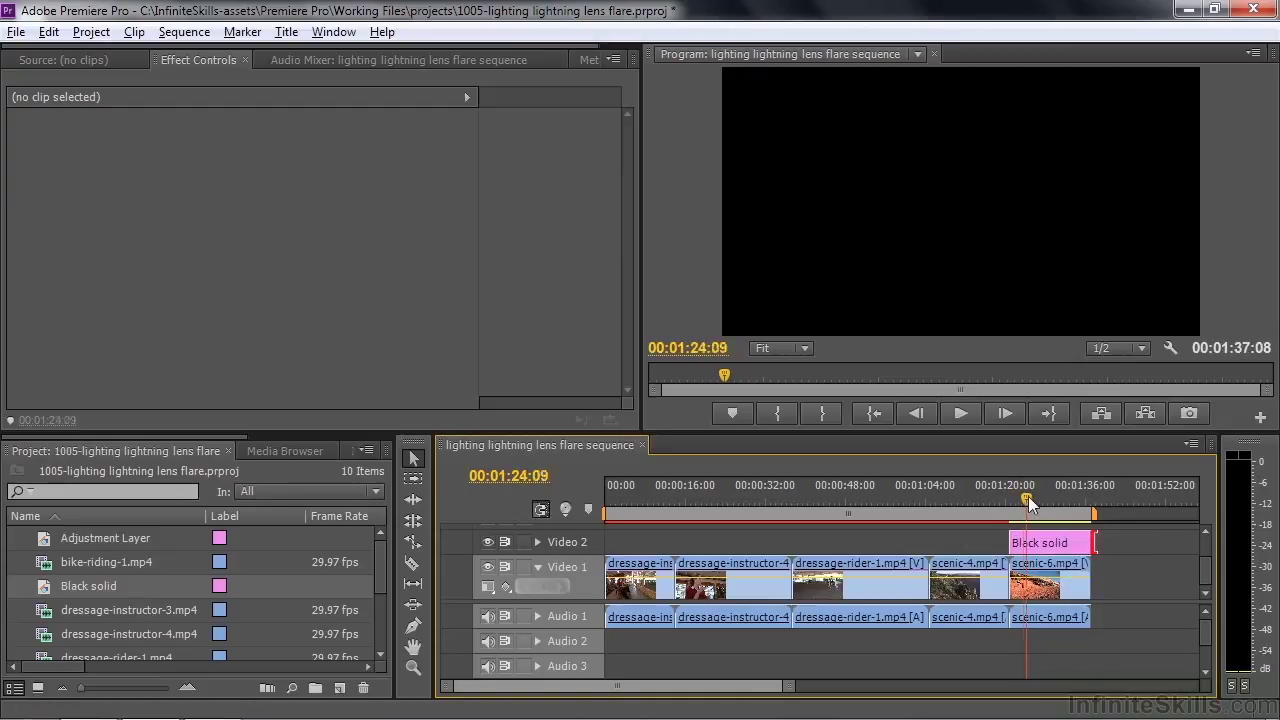
pyautogui.click(1047, 545)
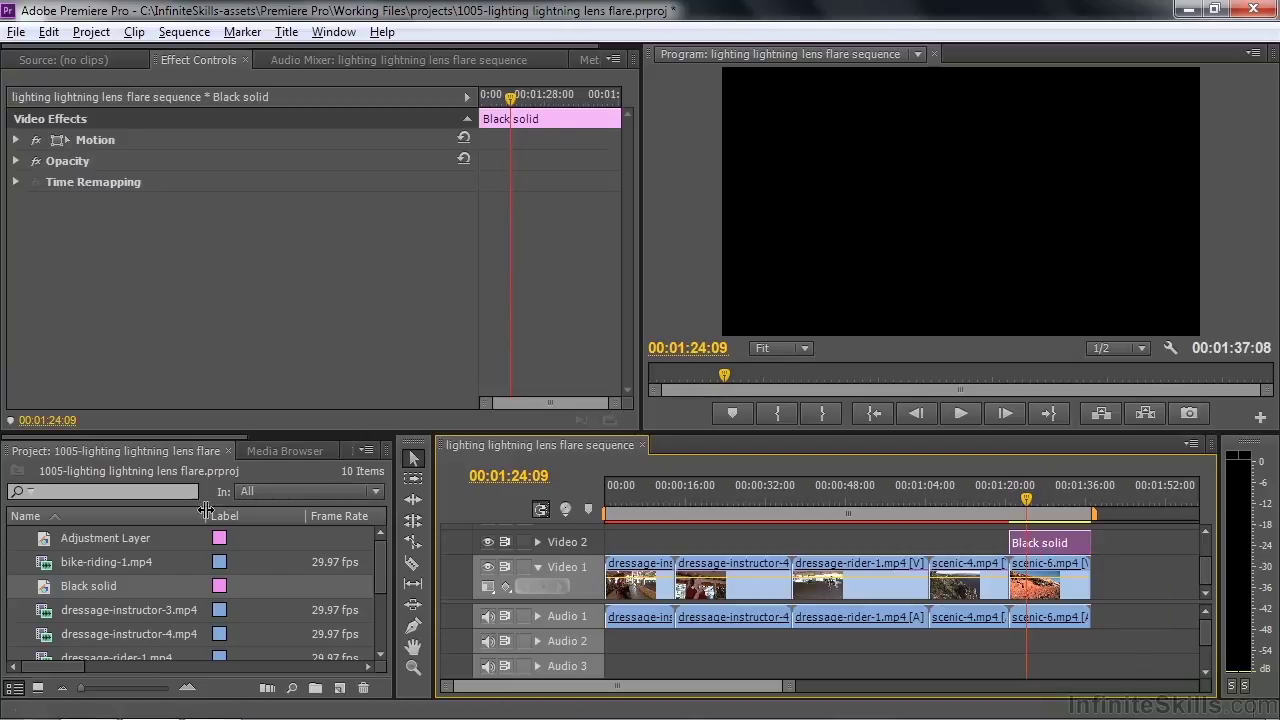
pyautogui.moveTo(200, 439); pyautogui.dragTo(375, 450)
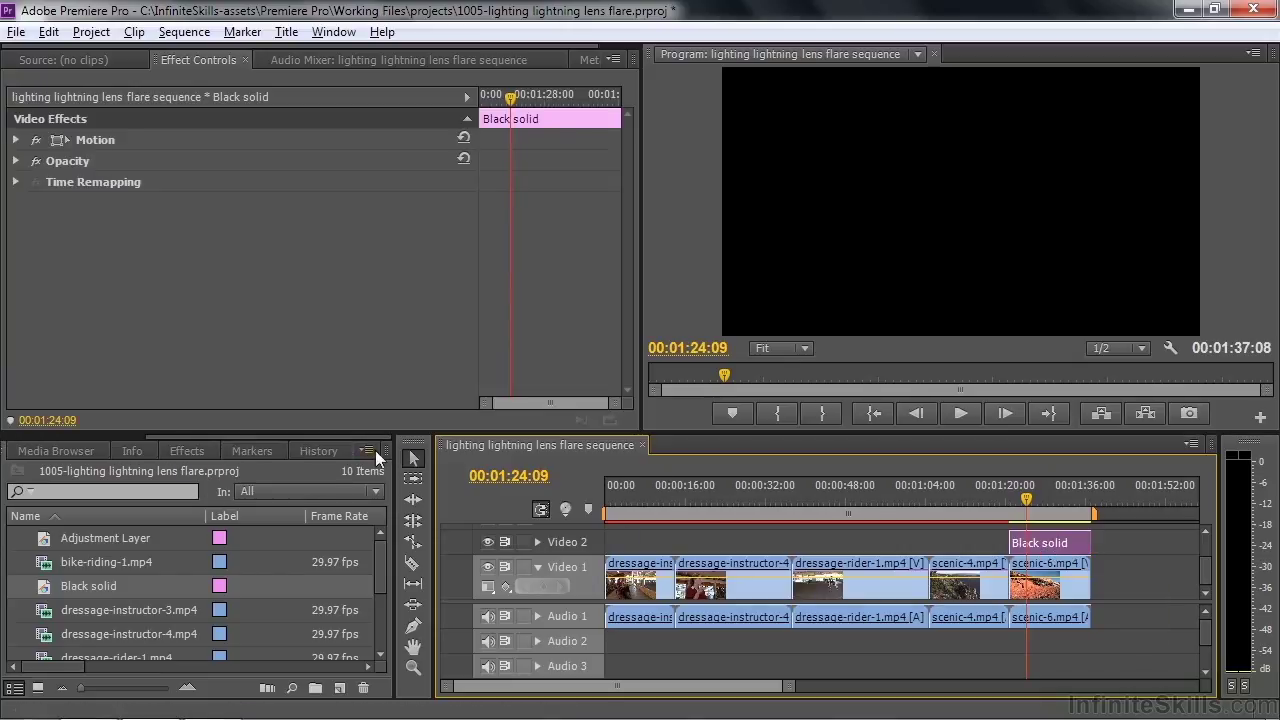
pyautogui.click(188, 451)
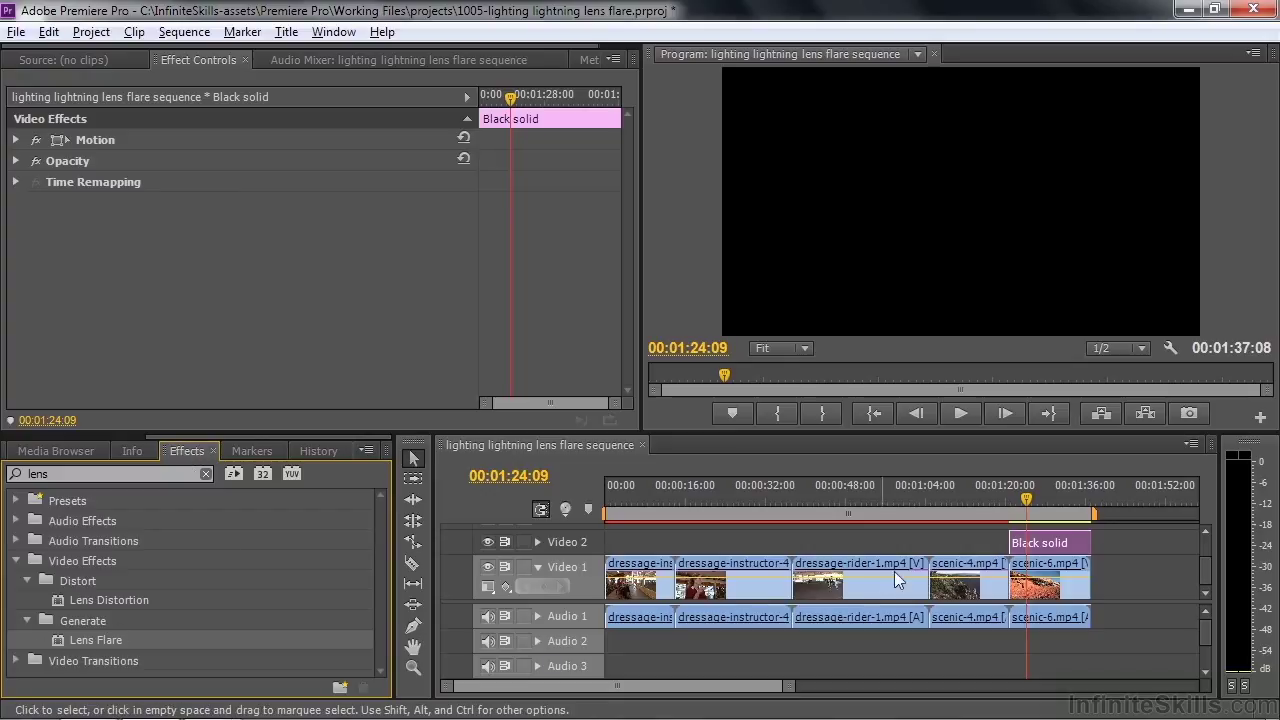
pyautogui.doubleClick(62, 636)
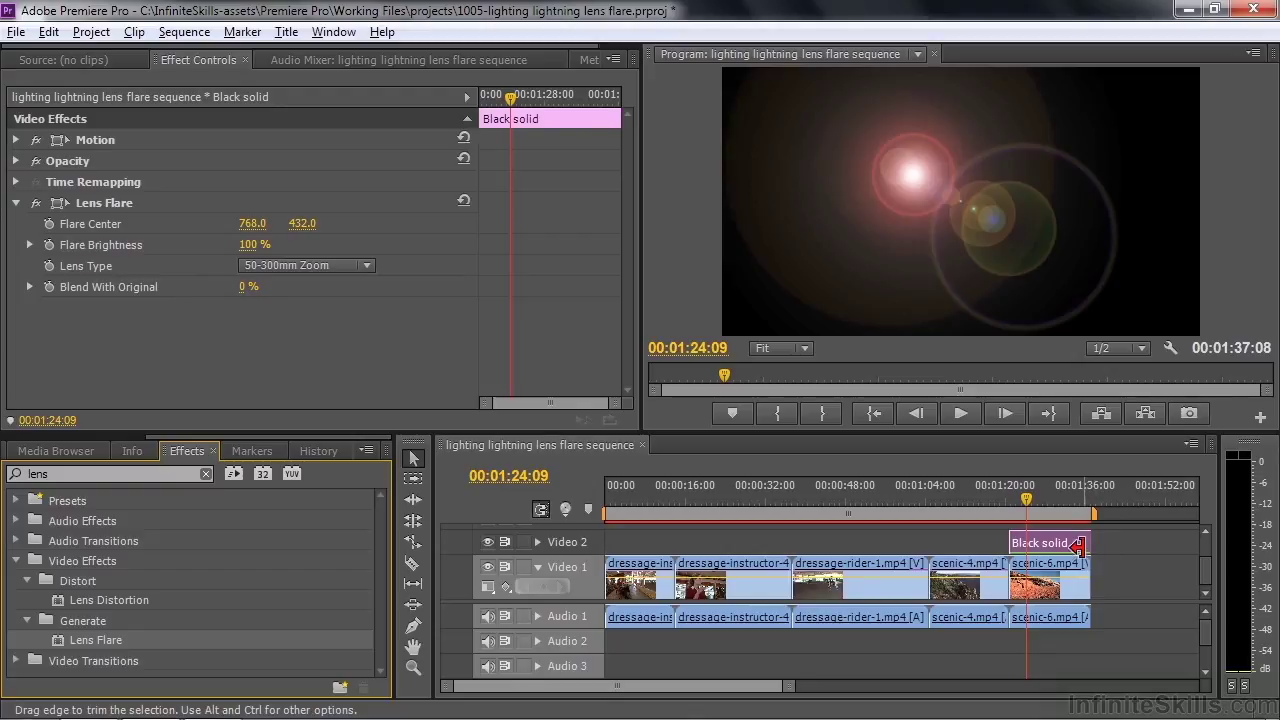
pyautogui.click(1074, 541)
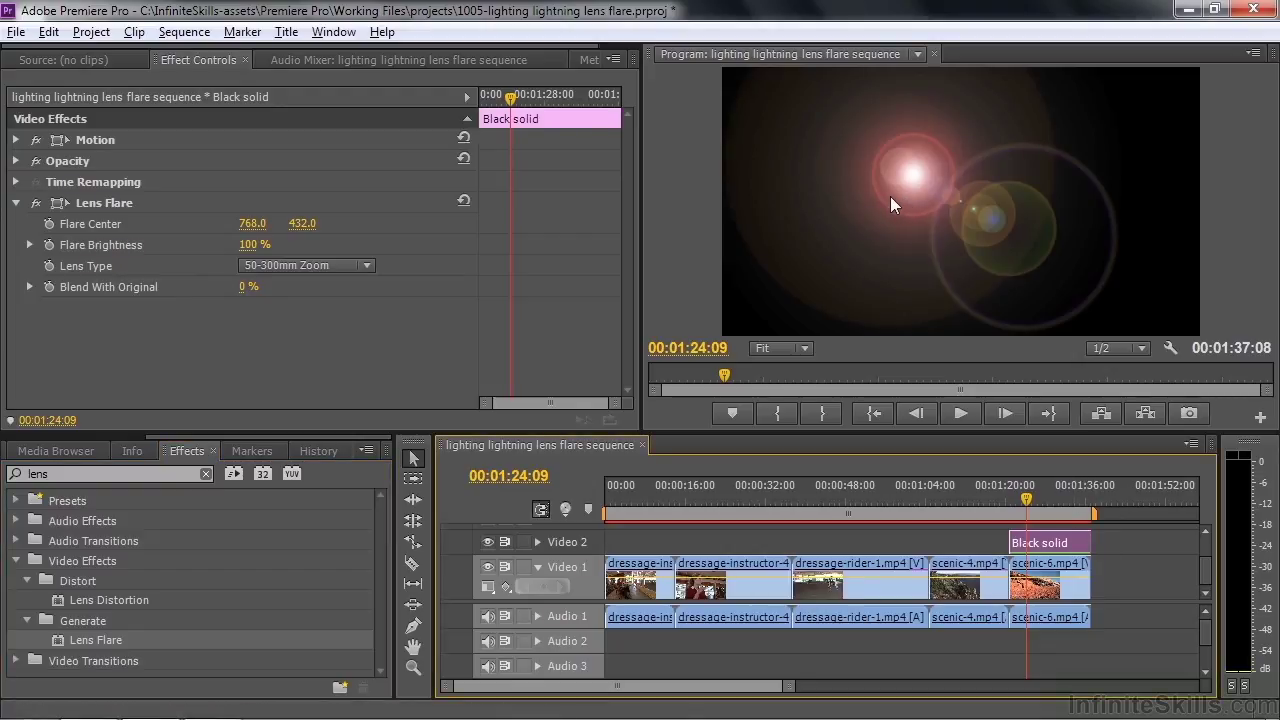
# - Set the opacity blend mode of Black solid to Screen
pyautogui.click(15, 161)
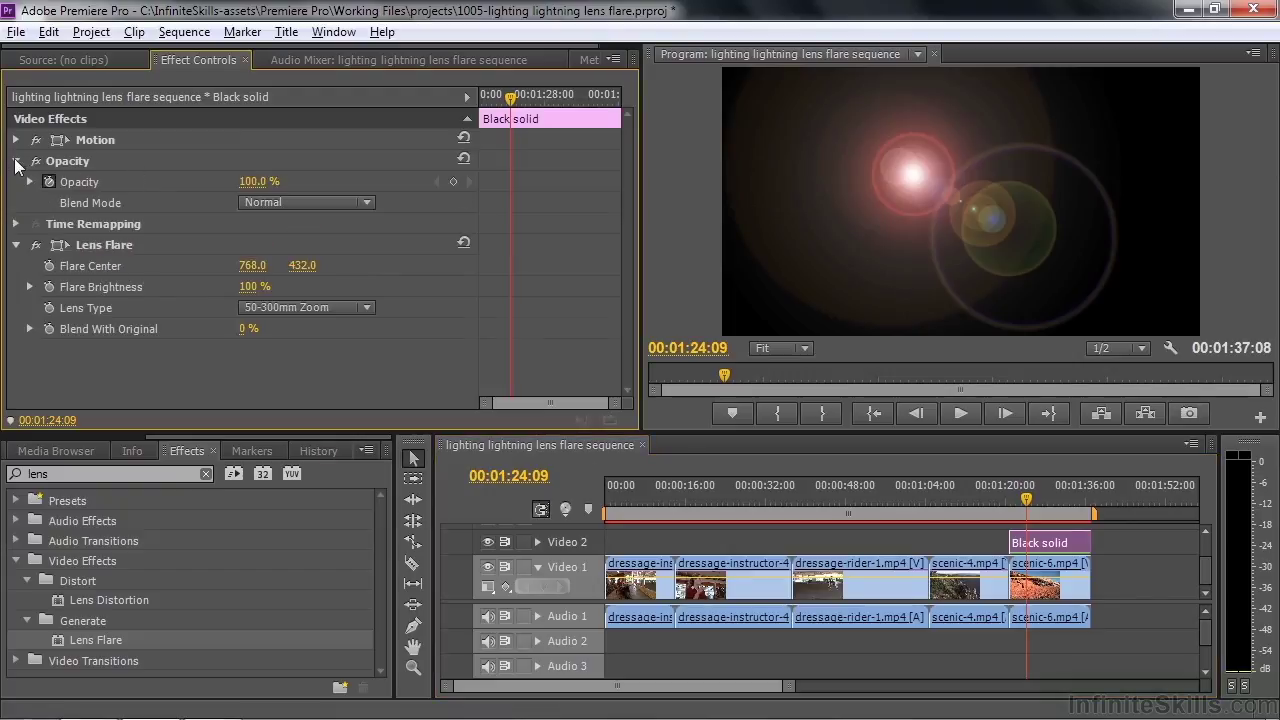
pyautogui.click(366, 203)
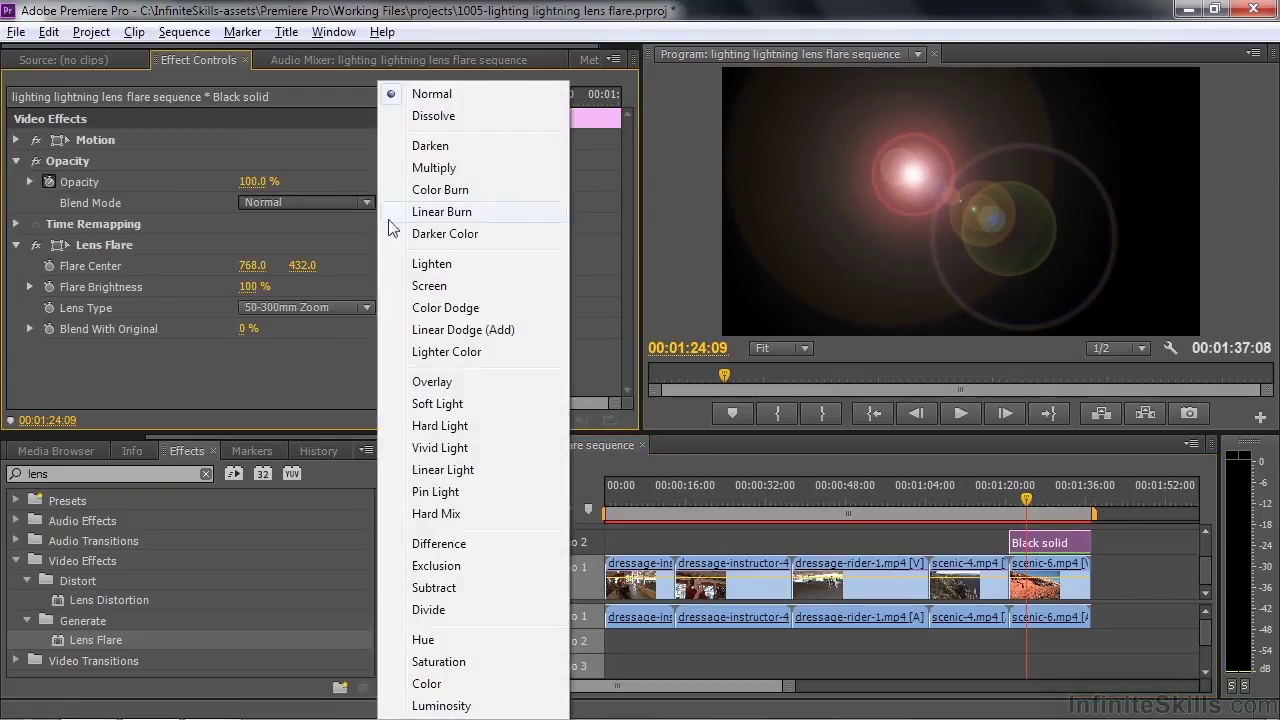
pyautogui.click(440, 288)
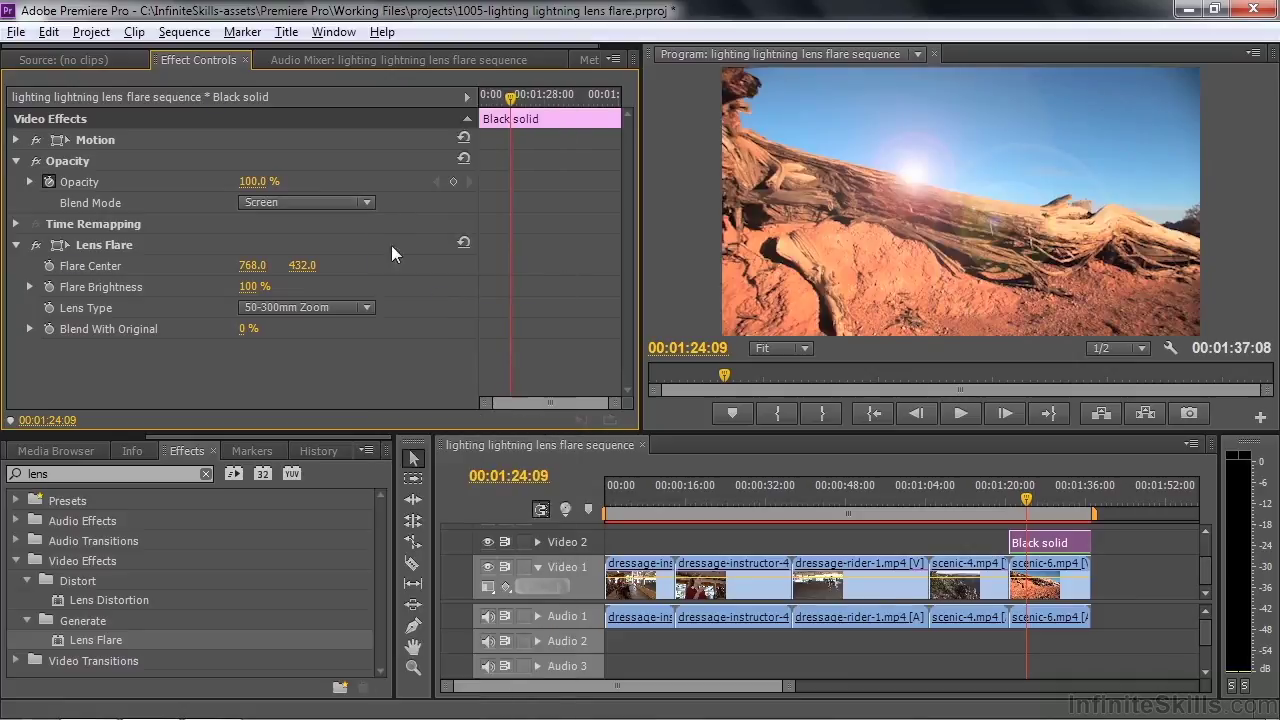
# - Try the Lighten and Linear Dodge (Add) blend modes on Black solid, and switch back to Screen
pyautogui.click(366, 202)
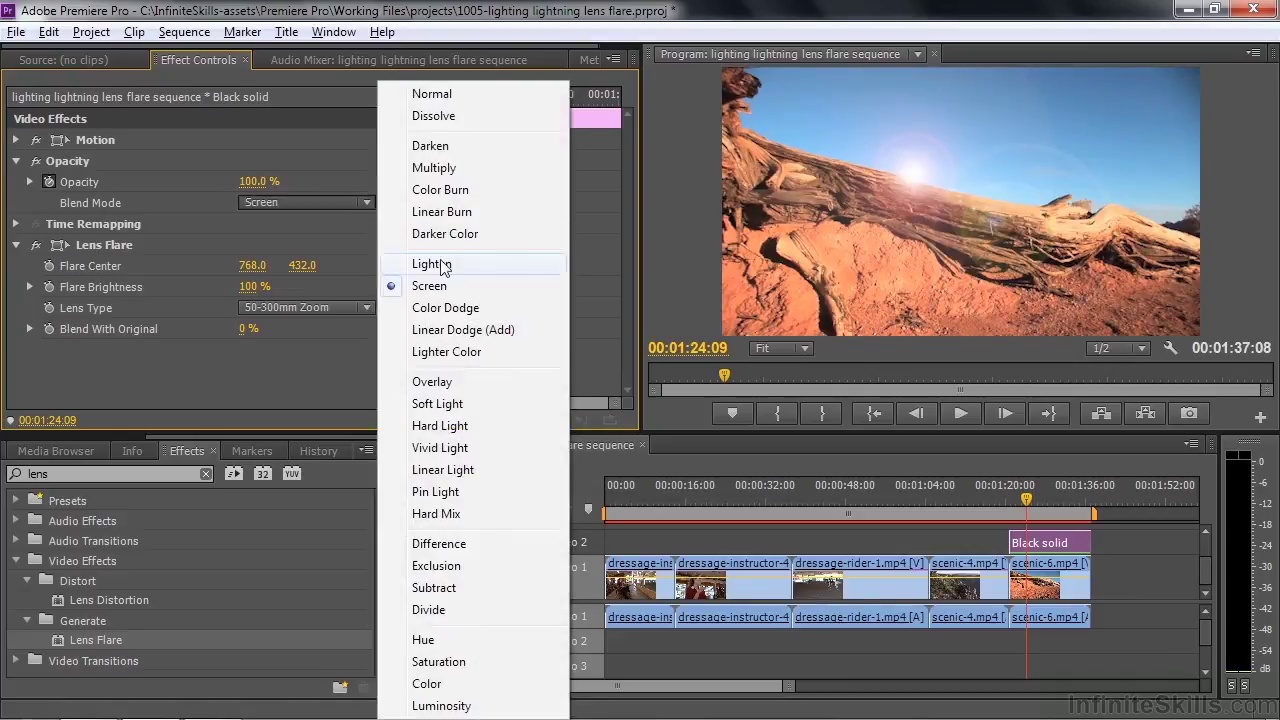
pyautogui.click(436, 264)
pyautogui.click(366, 203)
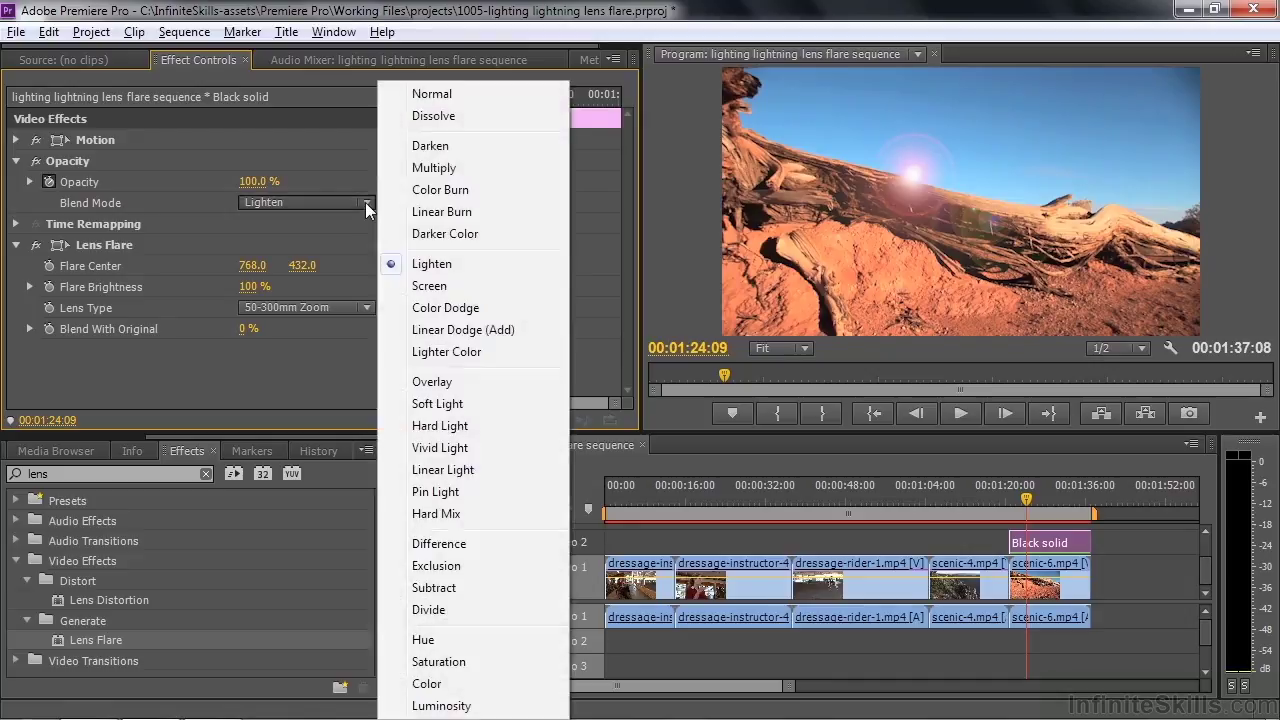
pyautogui.click(456, 330)
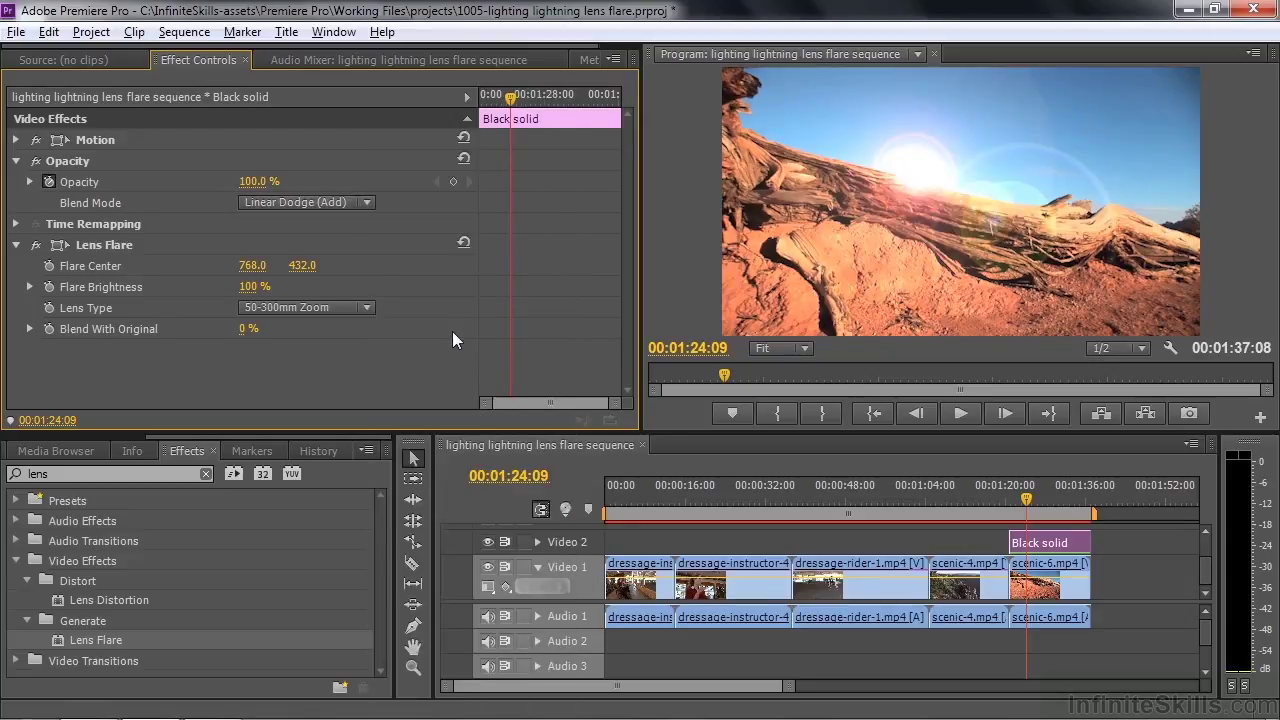
pyautogui.click(359, 201)
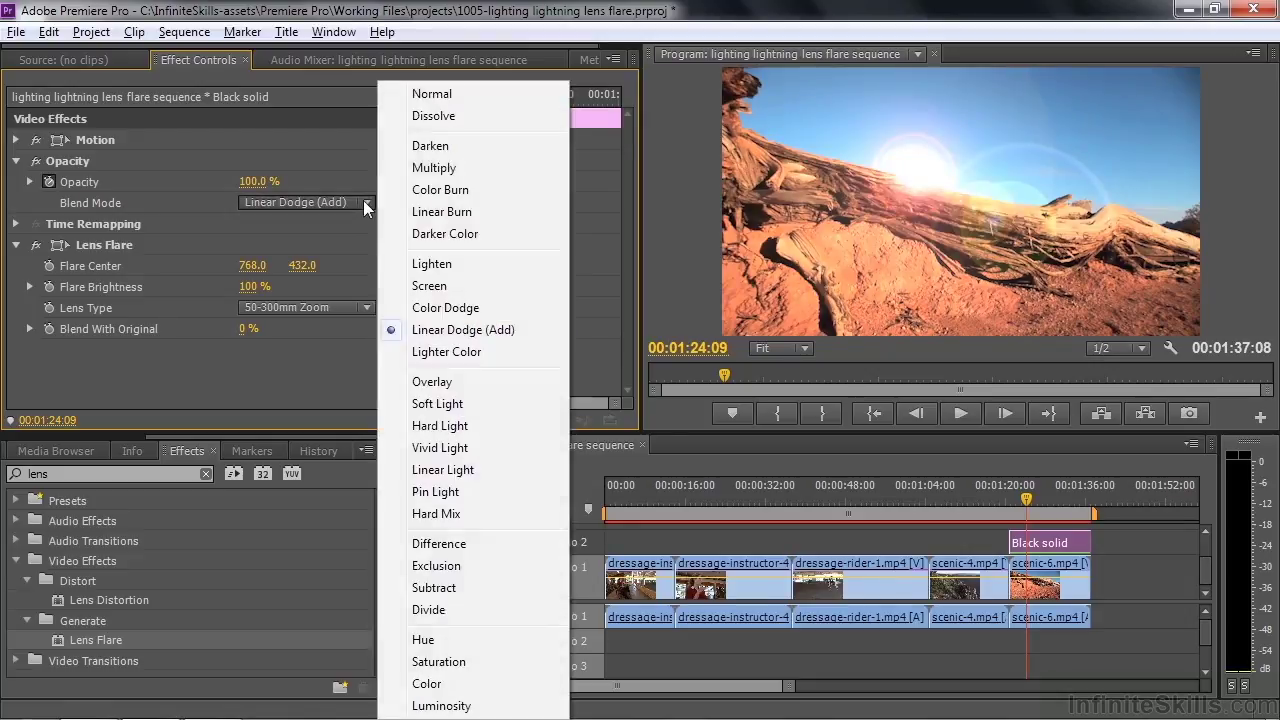
pyautogui.click(435, 288)
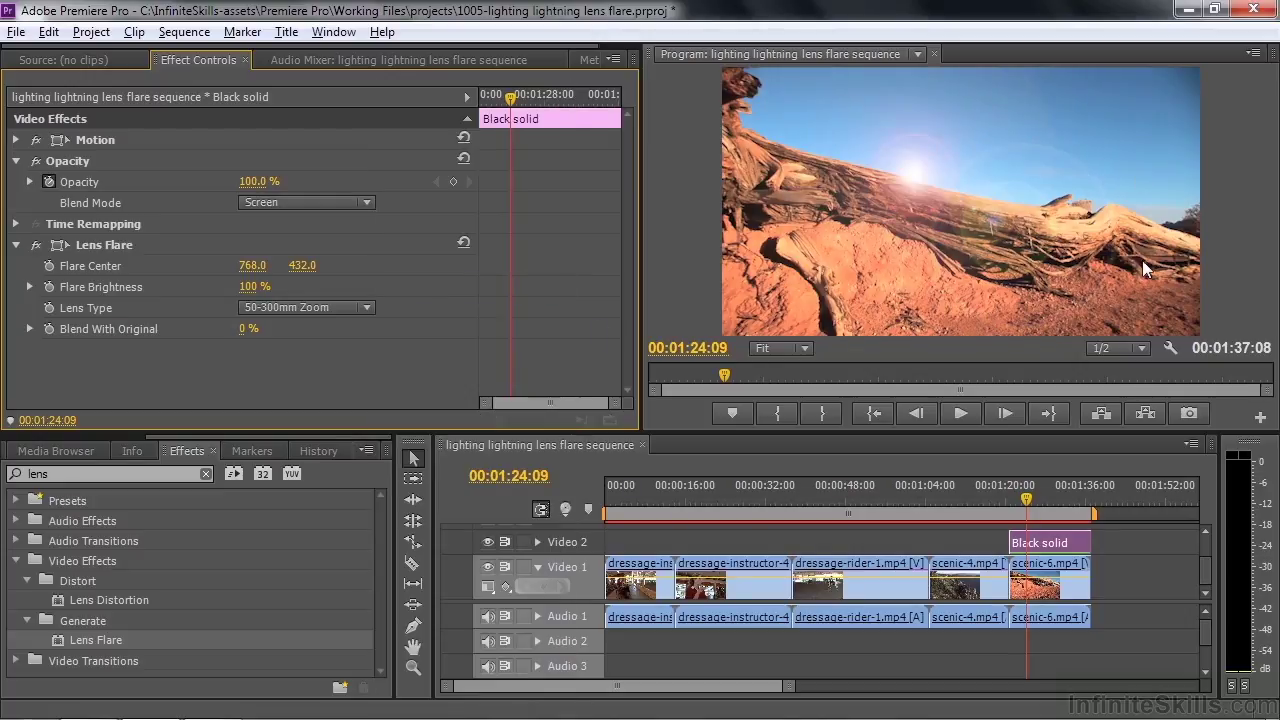
# - At 00:01:23:10, move the Lens Flare center above the frame to about 719.0, -240.9 and start keyframing Flare Center
pyautogui.click(1075, 545)
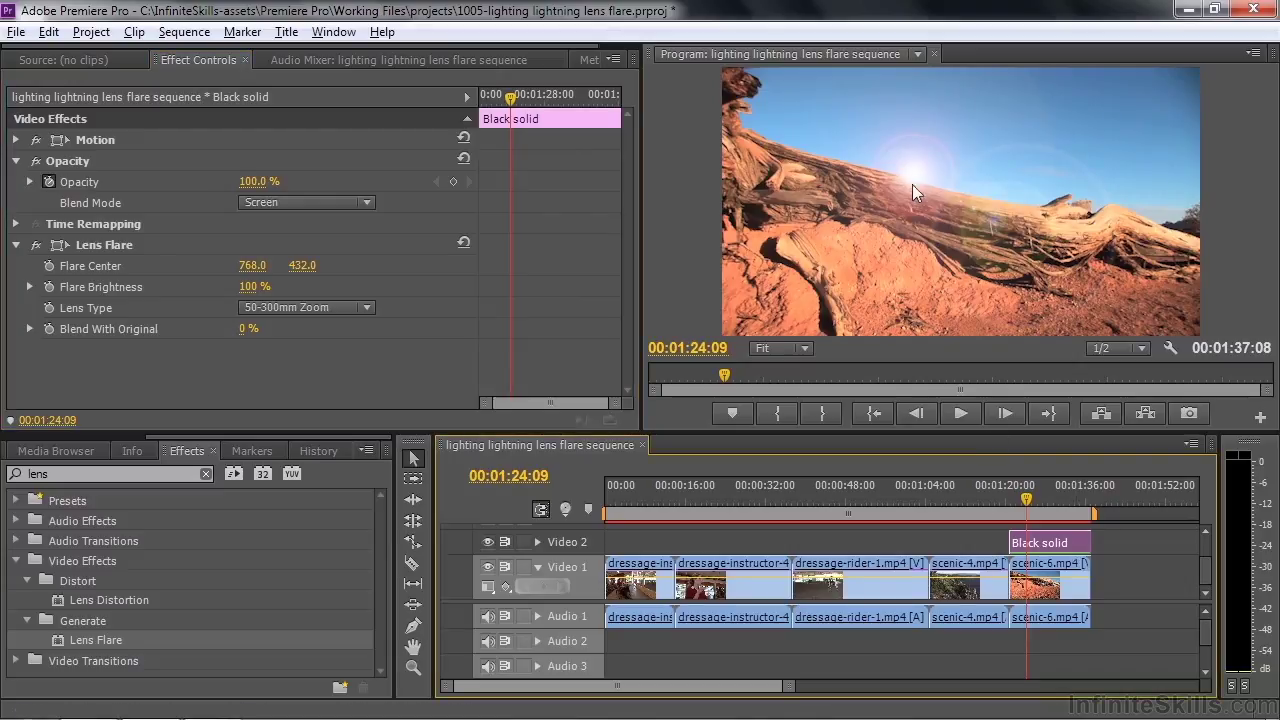
pyautogui.click(1022, 497)
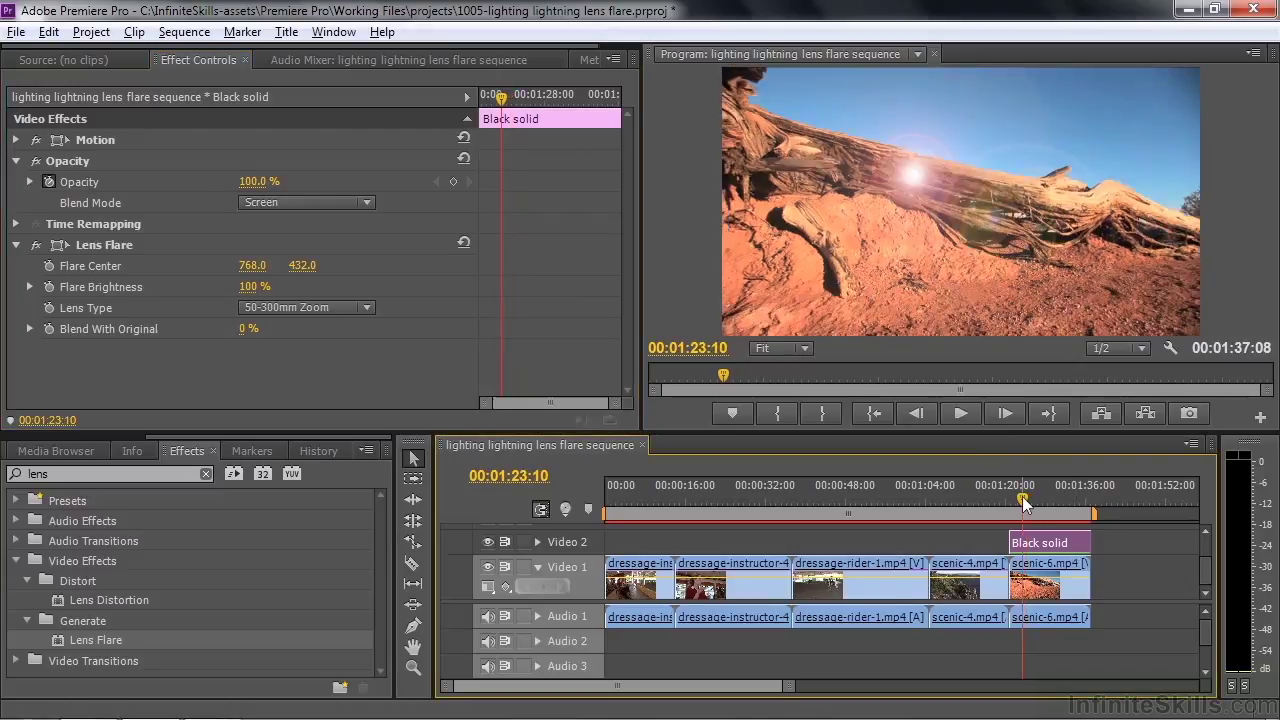
pyautogui.click(101, 246)
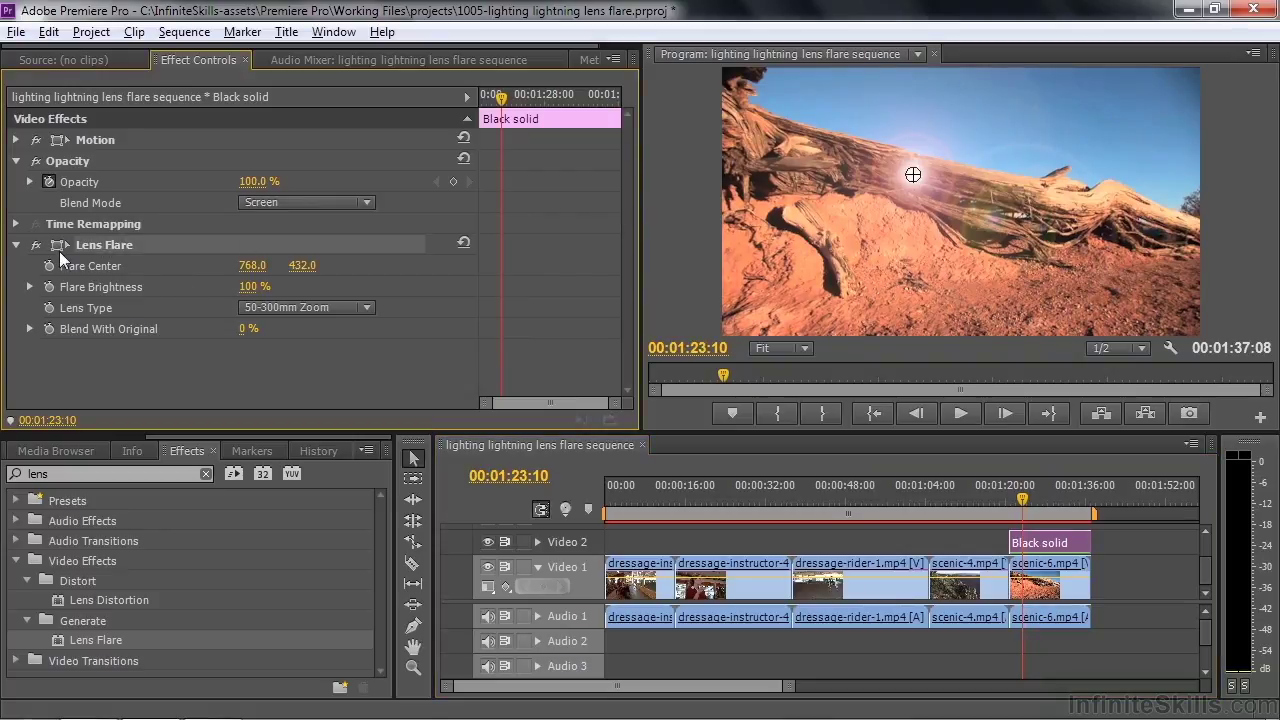
pyautogui.moveTo(912, 177); pyautogui.dragTo(904, 15)
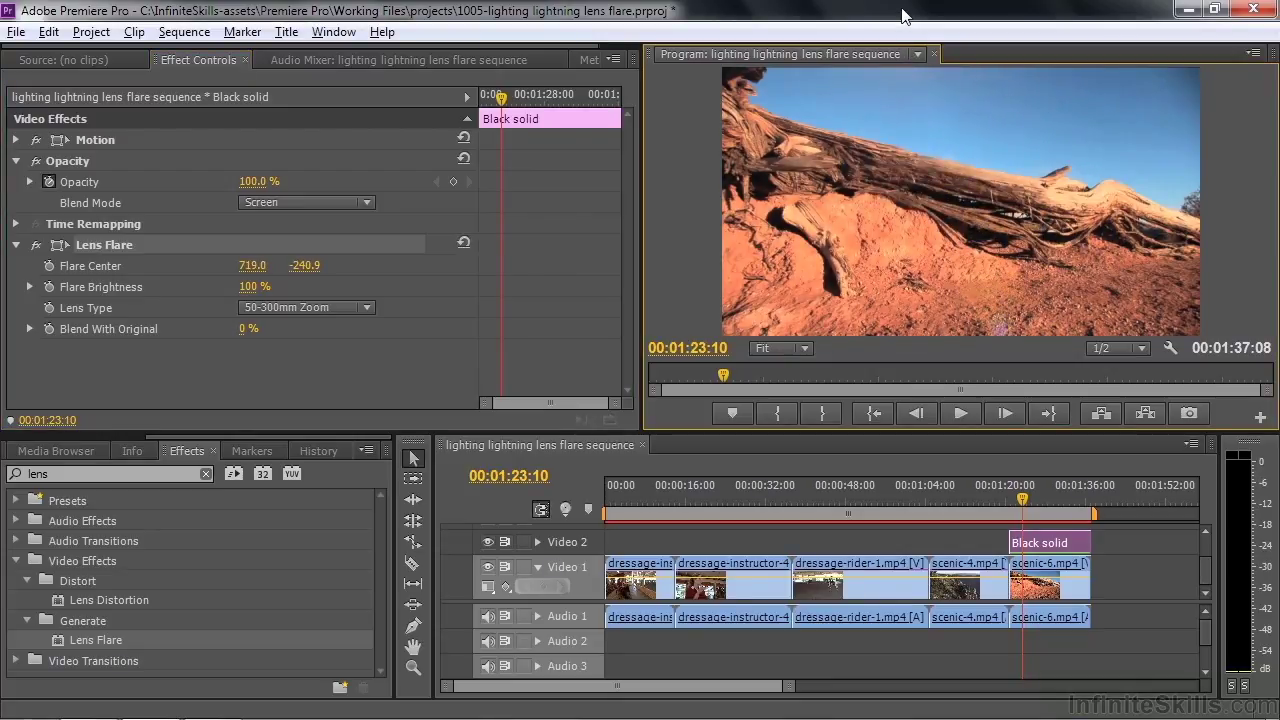
pyautogui.click(50, 266)
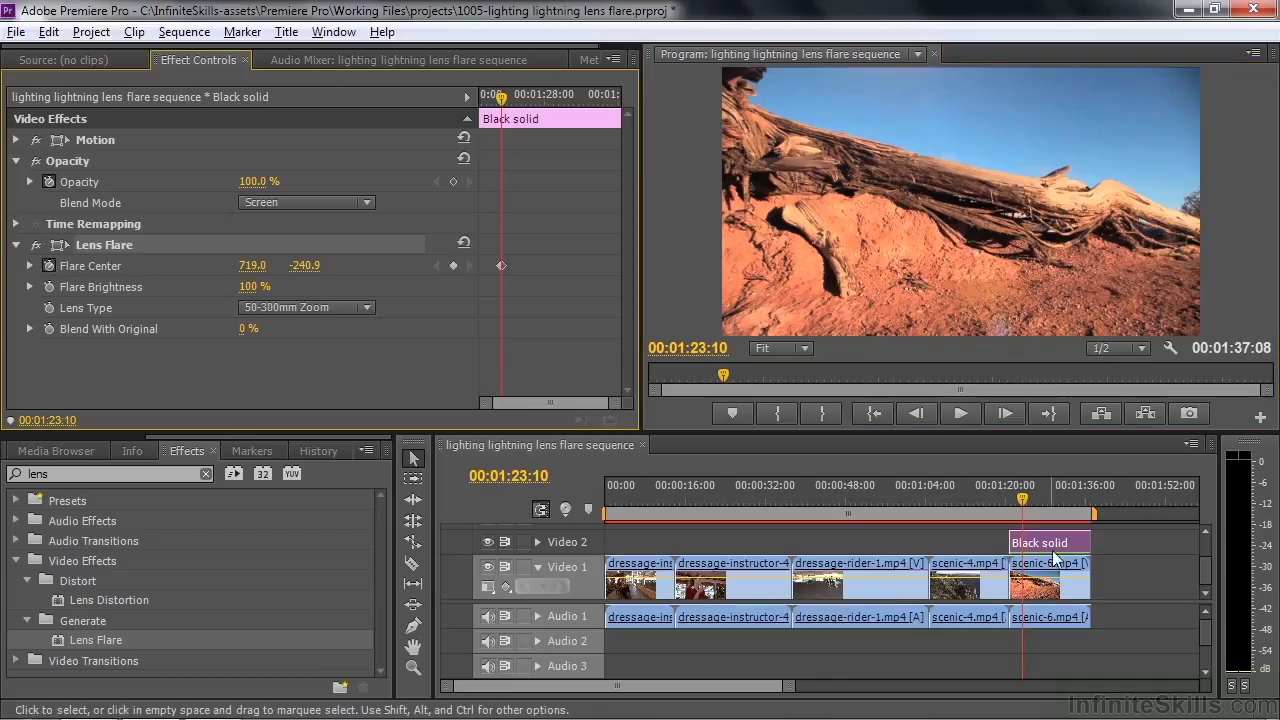
# - Keyframe Flare Center at about 1430.0, 580.0 at 00:01:31:09, and beyond the right edge of the frame at 00:01:35:27
pyautogui.click(1022, 500)
pyautogui.moveTo(1022, 505); pyautogui.dragTo(1061, 508)
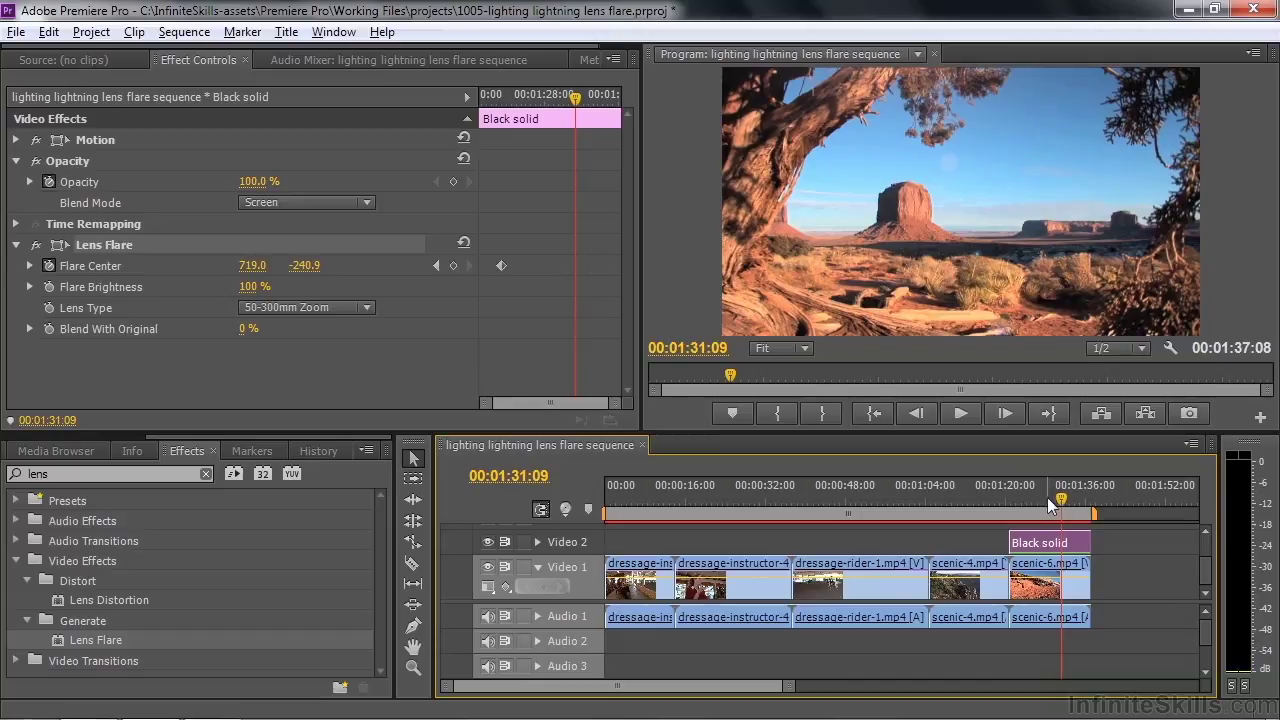
pyautogui.click(807, 349)
pyautogui.click(795, 397)
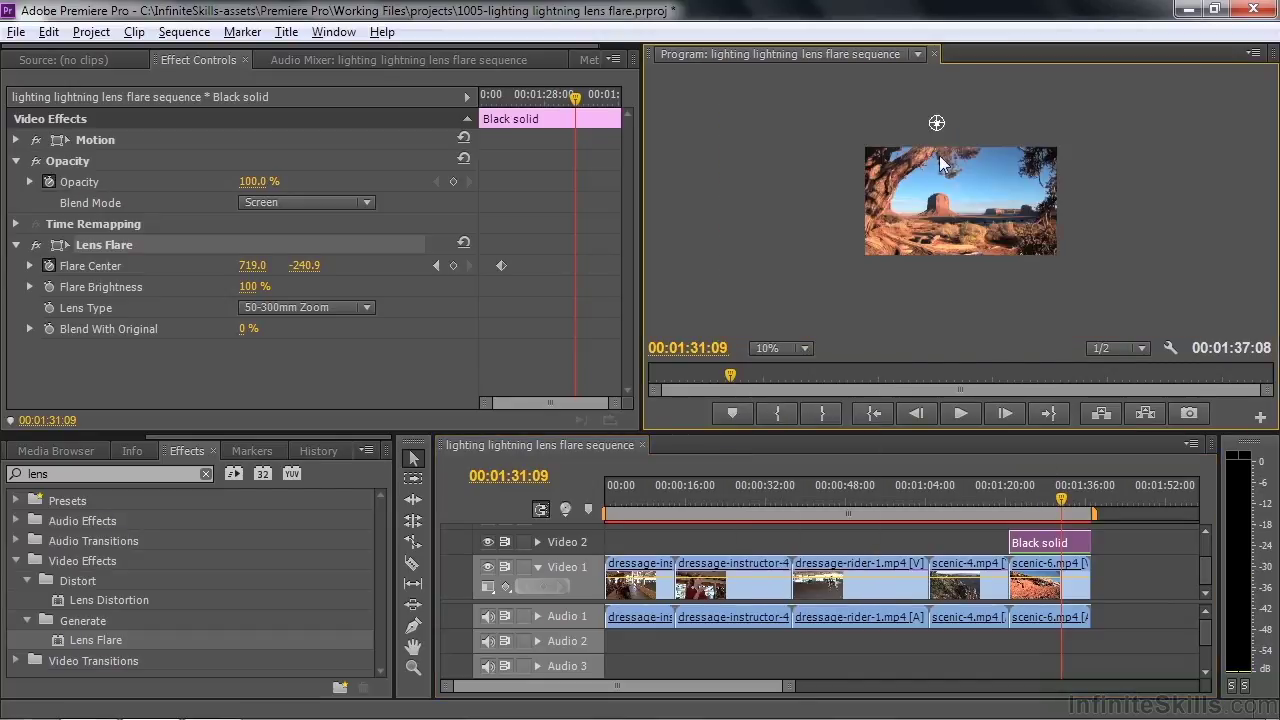
pyautogui.moveTo(936, 124); pyautogui.dragTo(1008, 204)
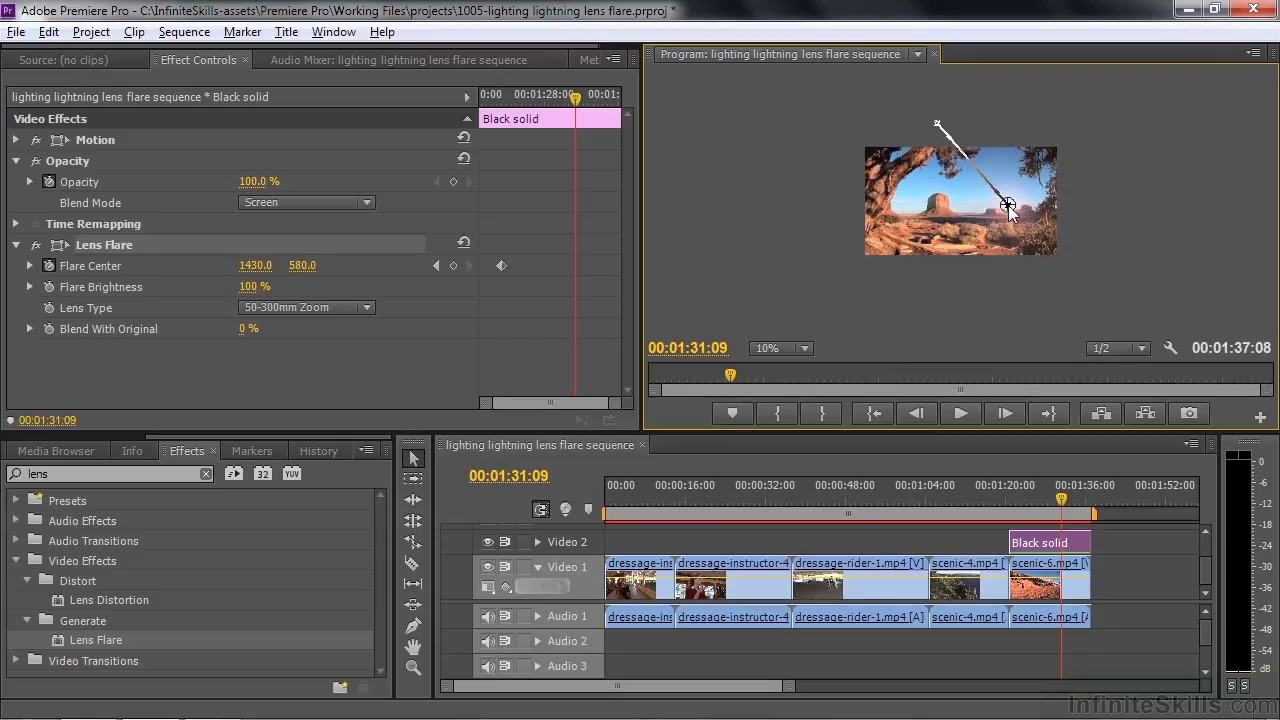
pyautogui.moveTo(1055, 480); pyautogui.dragTo(1085, 490)
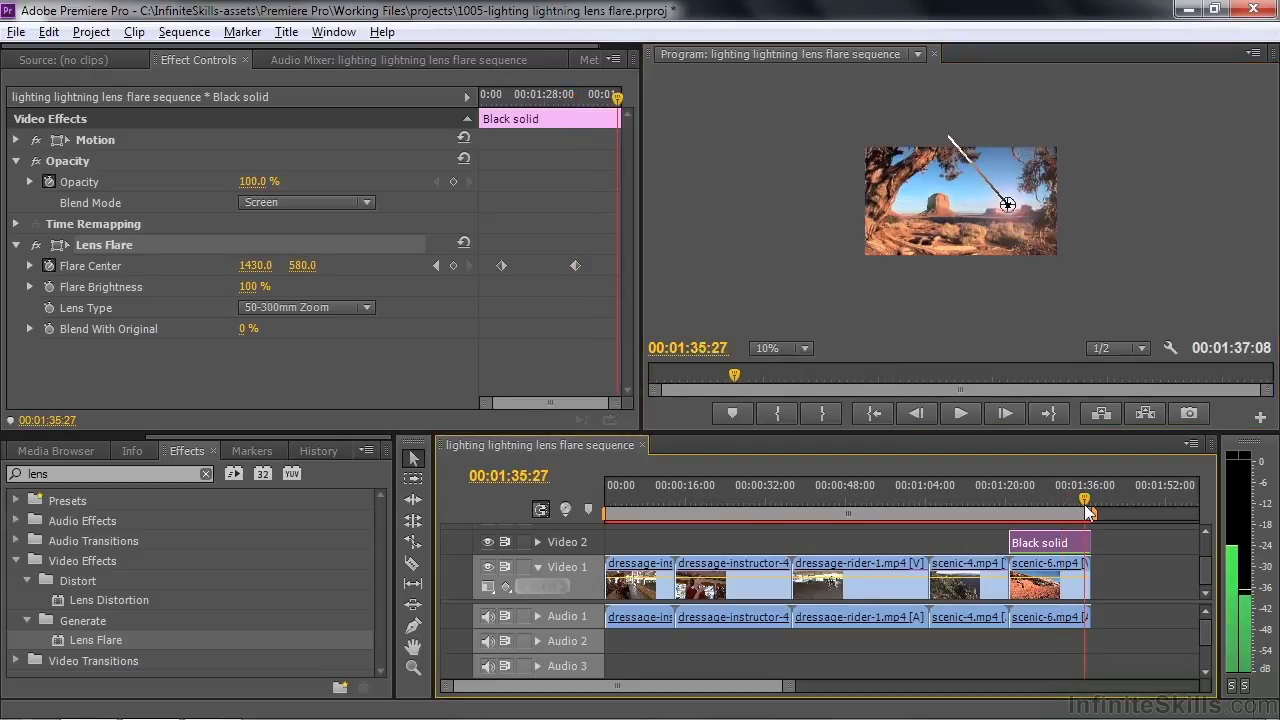
pyautogui.moveTo(1014, 208); pyautogui.dragTo(1080, 236)
# - Fit the preview to the monitor and play back the flare's motion over scenic-6.mp4 from about 00:01:23:27
pyautogui.moveTo(1086, 498); pyautogui.dragTo(1030, 511)
pyautogui.click(804, 350)
pyautogui.click(790, 372)
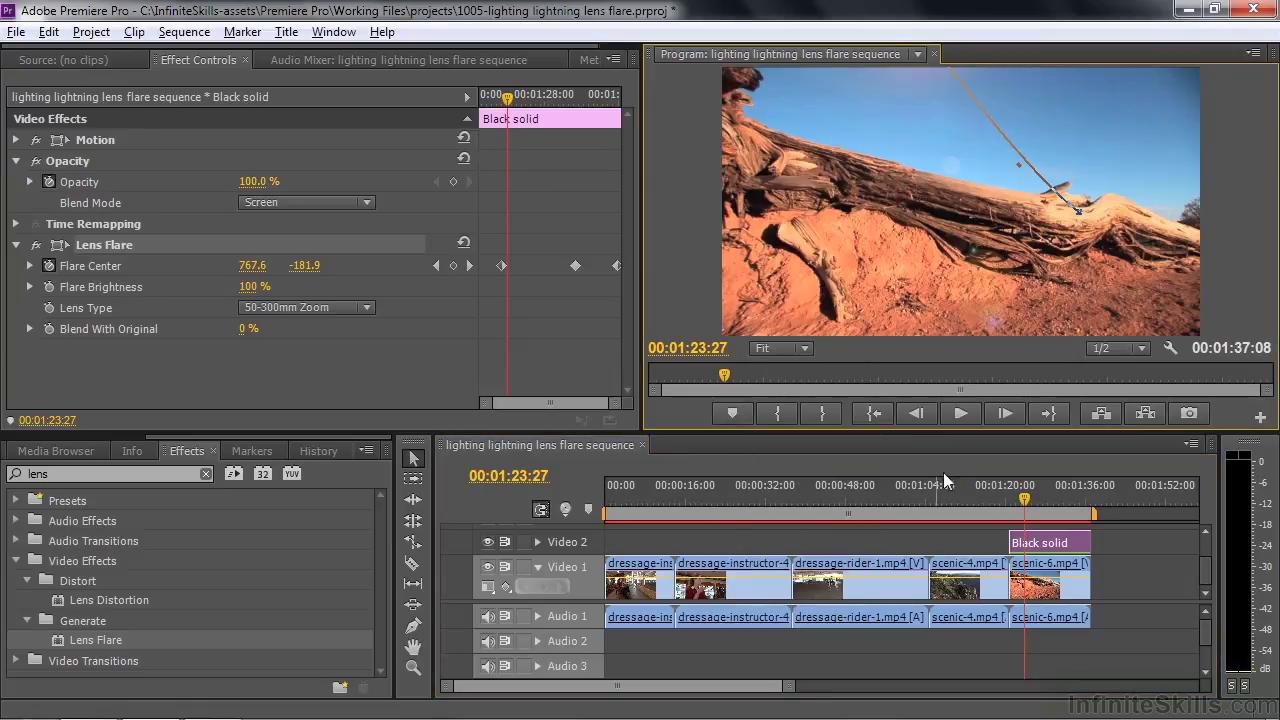
pyautogui.click(1030, 500)
pyautogui.press('space')
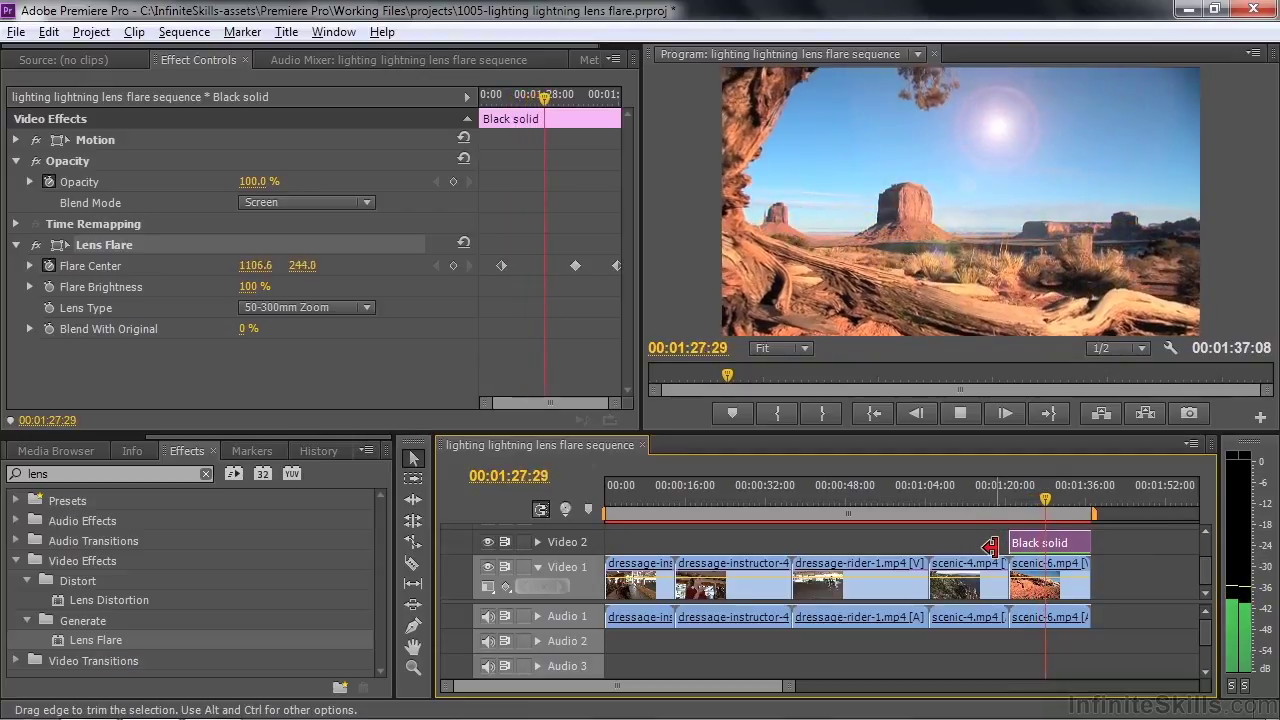
pyautogui.press('space')
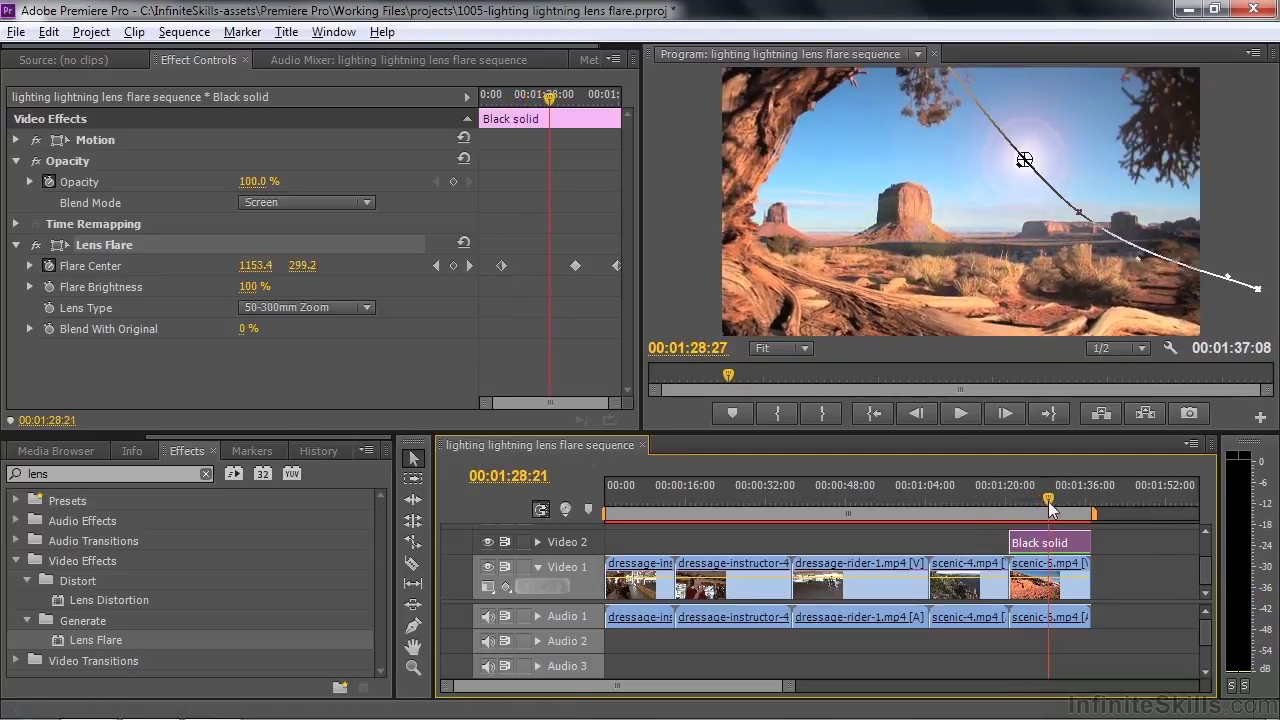
pyautogui.moveTo(1053, 498); pyautogui.dragTo(1041, 513)
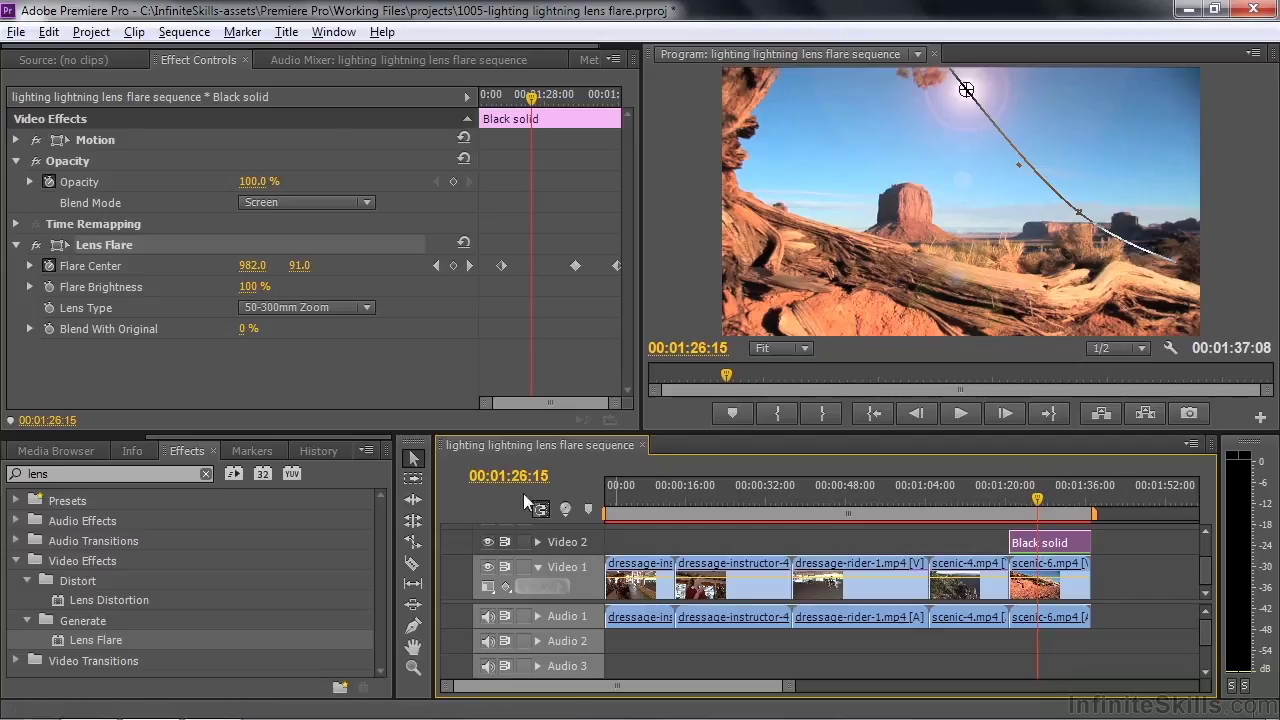
# - Clear the effects search and apply Color Balance (HLS) from the Color Correction video effects to Black solid
pyautogui.click(115, 477)
pyautogui.press('BackSpace')
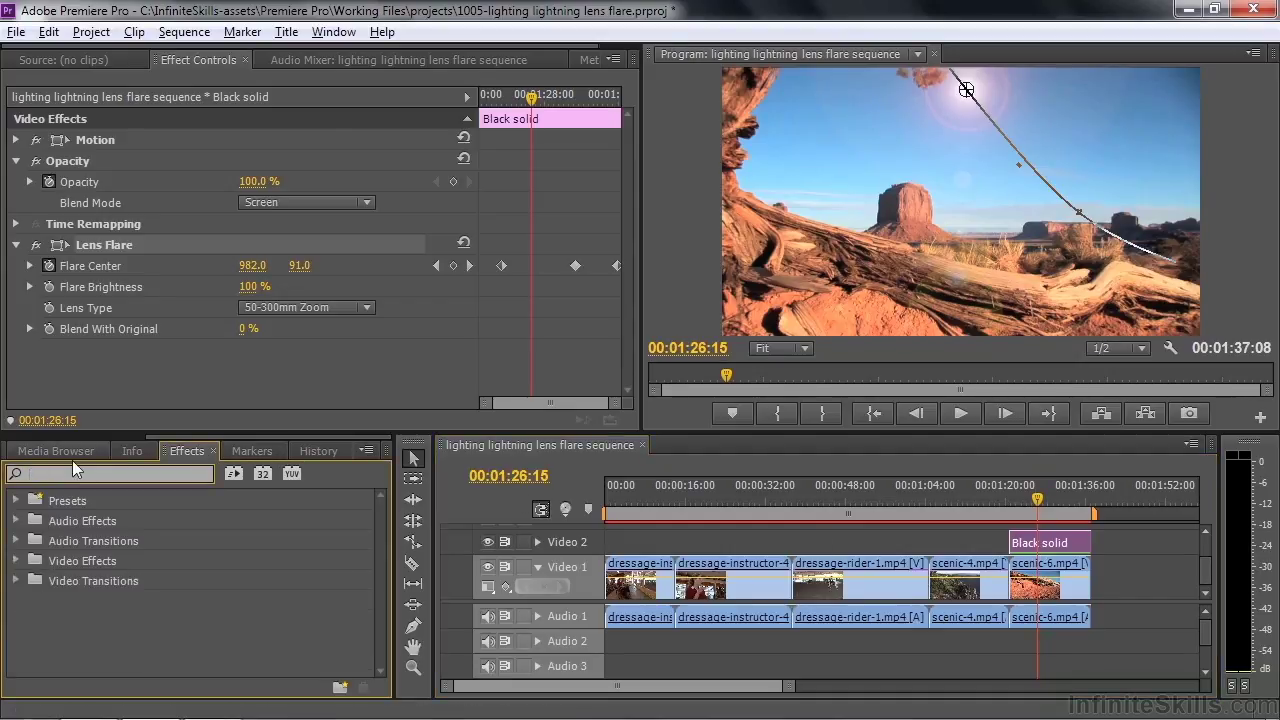
pyautogui.click(16, 560)
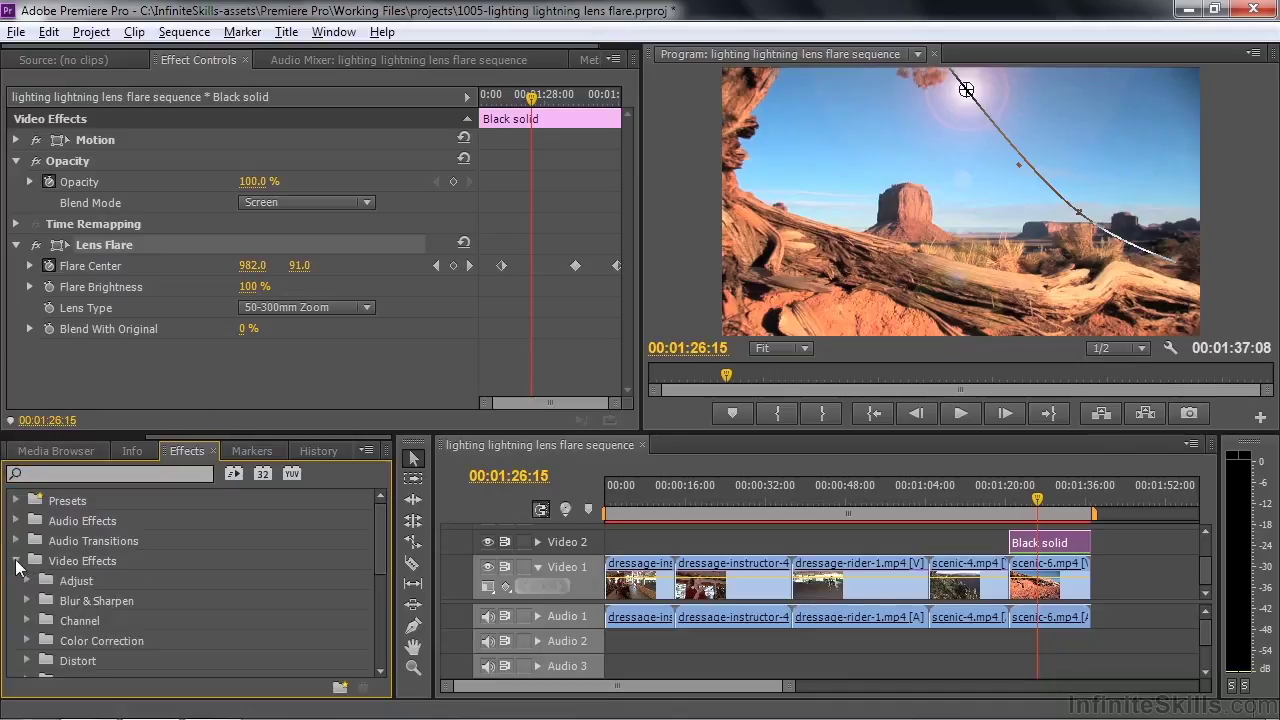
pyautogui.click(27, 641)
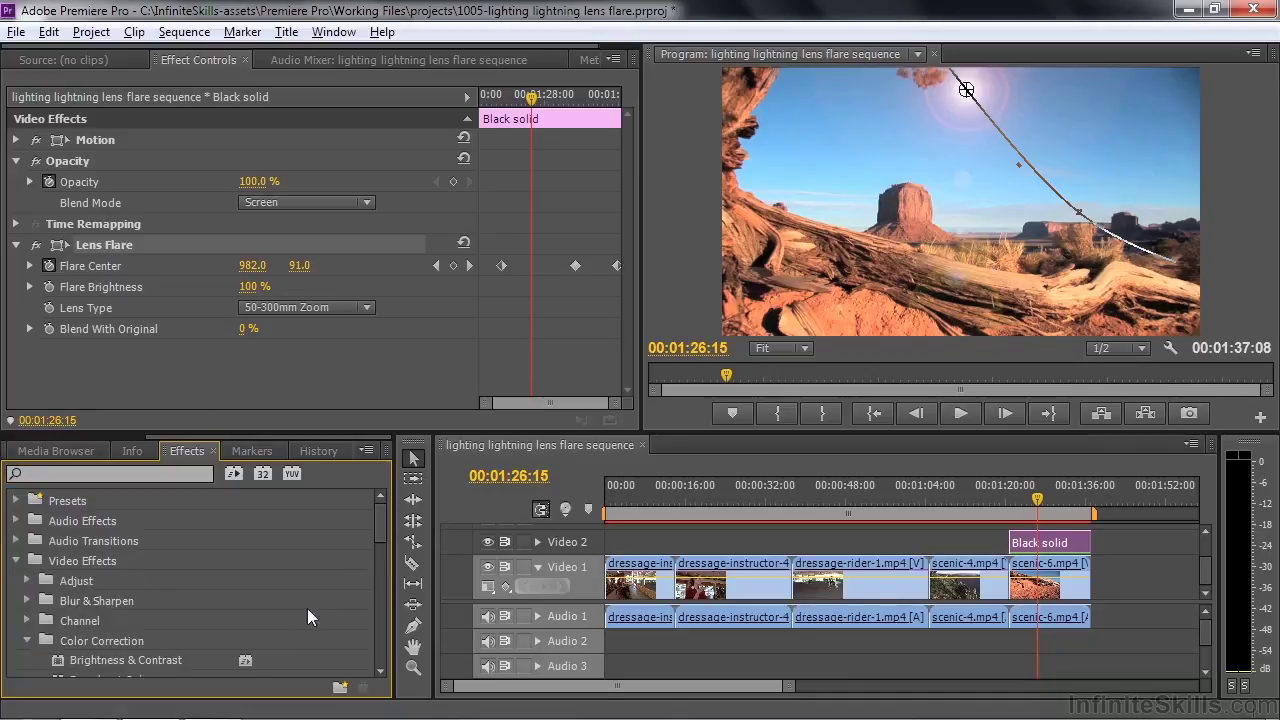
pyautogui.moveTo(381, 515); pyautogui.dragTo(364, 577)
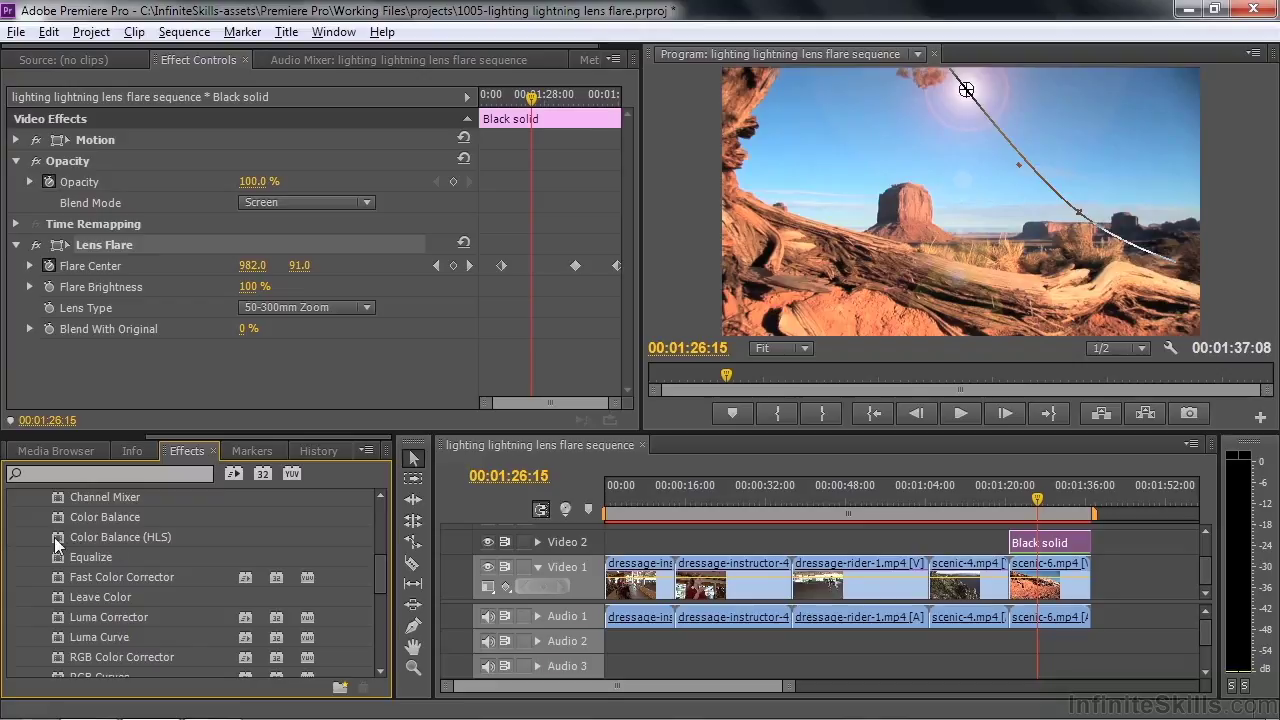
pyautogui.doubleClick(54, 537)
# - Park the playhead at 00:01:28:27 and set the Color Balance (HLS) Hue to about -249.1°
pyautogui.scroll(-1, 625, 300)
pyautogui.click(30, 334)
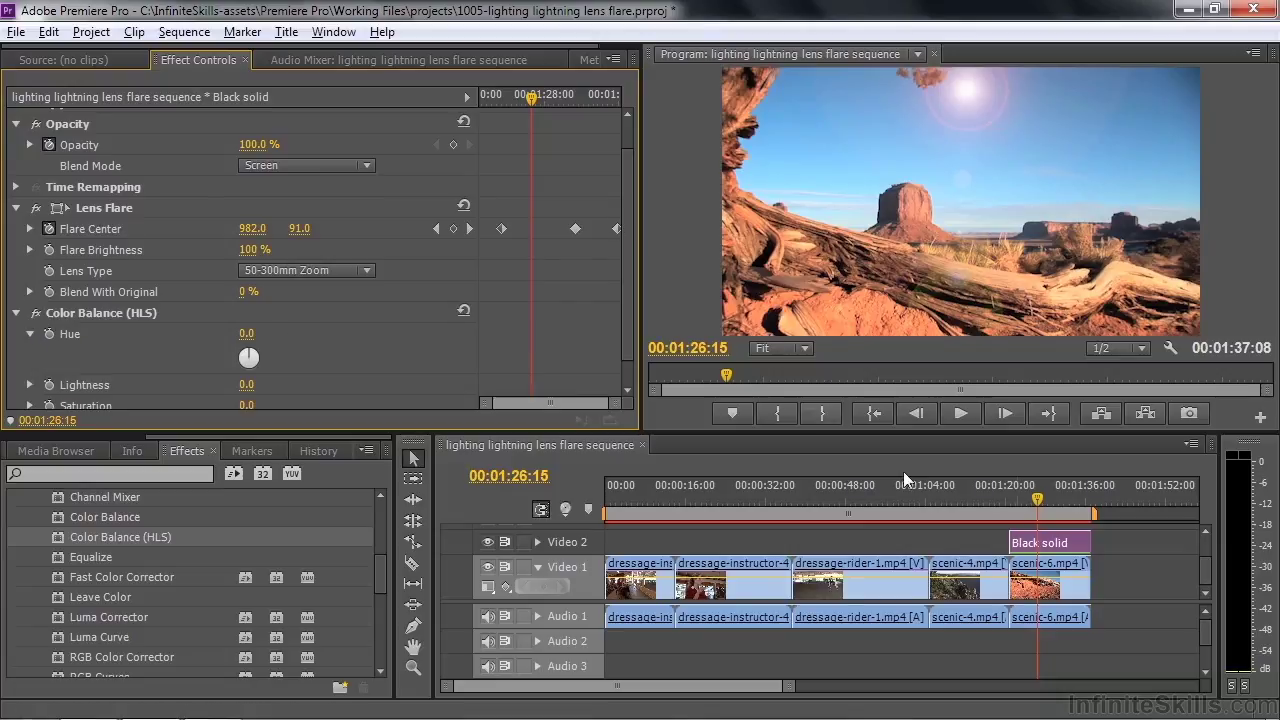
pyautogui.click(1047, 507)
pyautogui.moveTo(1048, 505); pyautogui.dragTo(1051, 505)
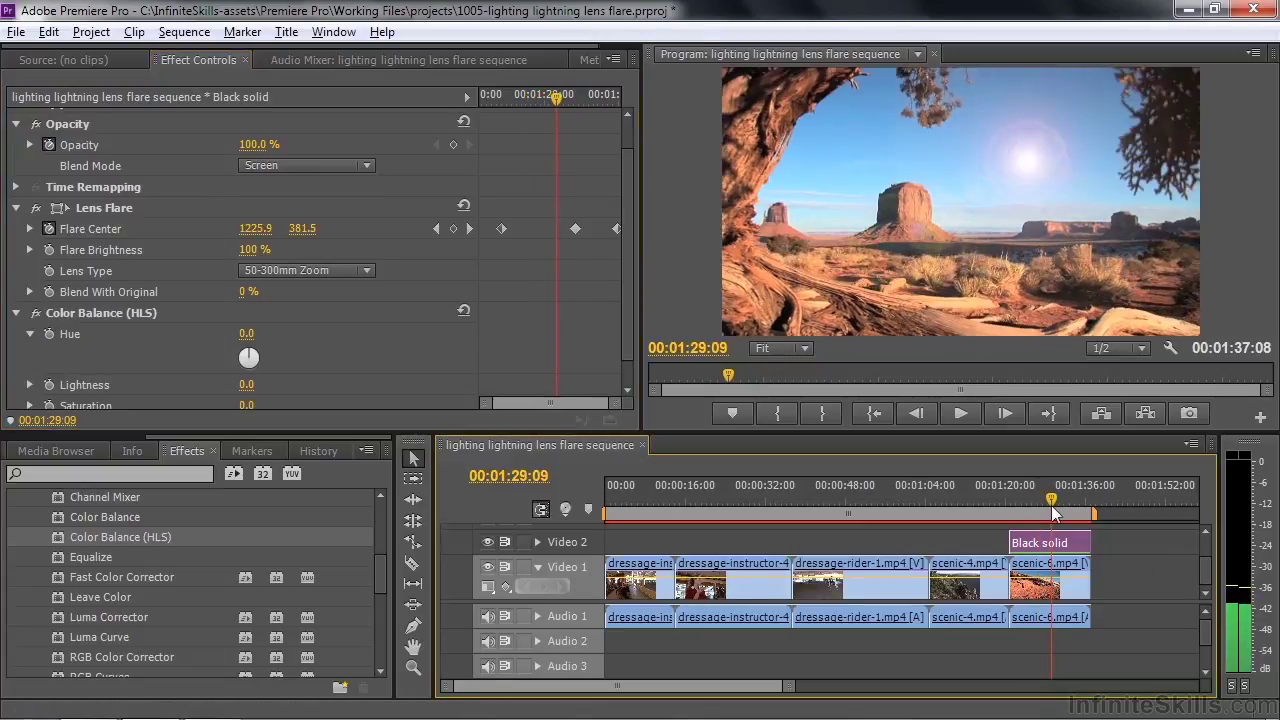
pyautogui.moveTo(243, 352); pyautogui.dragTo(289, 355)
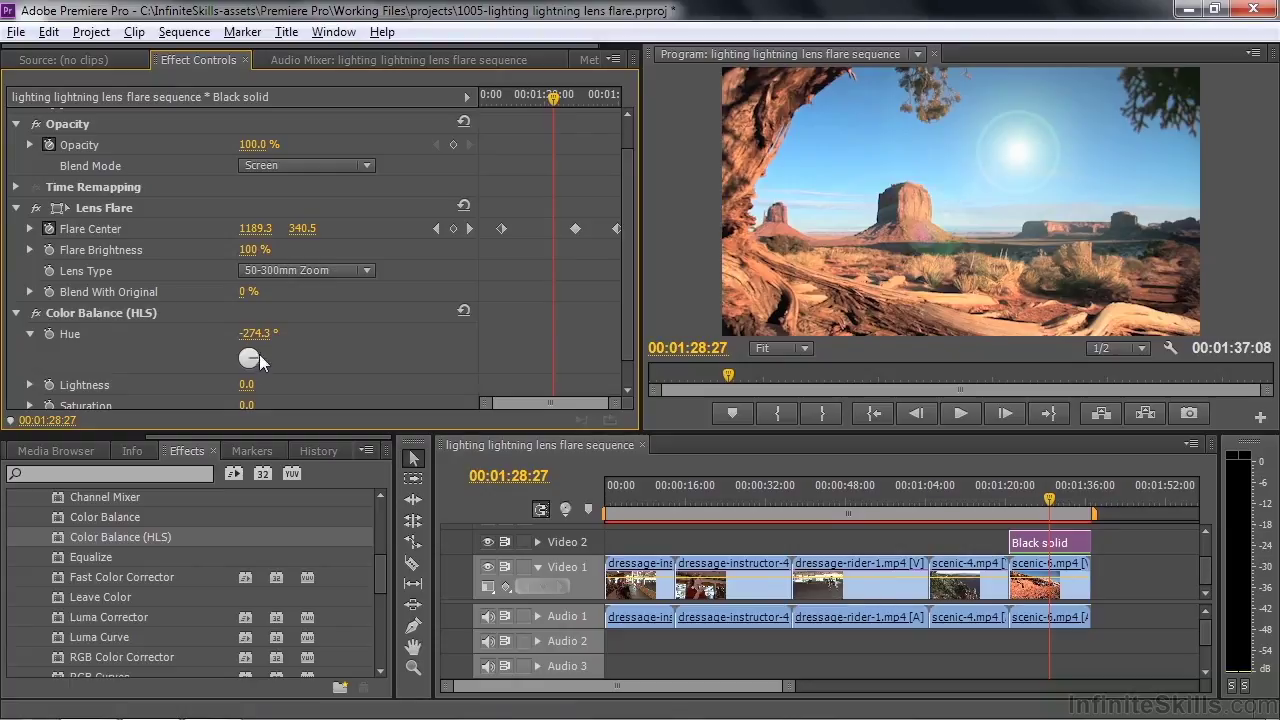
pyautogui.moveTo(255, 357)
pyautogui.mouseDown()
pyautogui.moveTo(252, 374)
pyautogui.moveTo(233, 346)
pyautogui.moveTo(287, 351)
pyautogui.moveTo(266, 331)
pyautogui.moveTo(221, 337)
pyautogui.moveTo(242, 374)
pyautogui.moveTo(267, 372)
pyautogui.moveTo(272, 354)
pyautogui.moveTo(271, 373)
pyautogui.mouseUp()
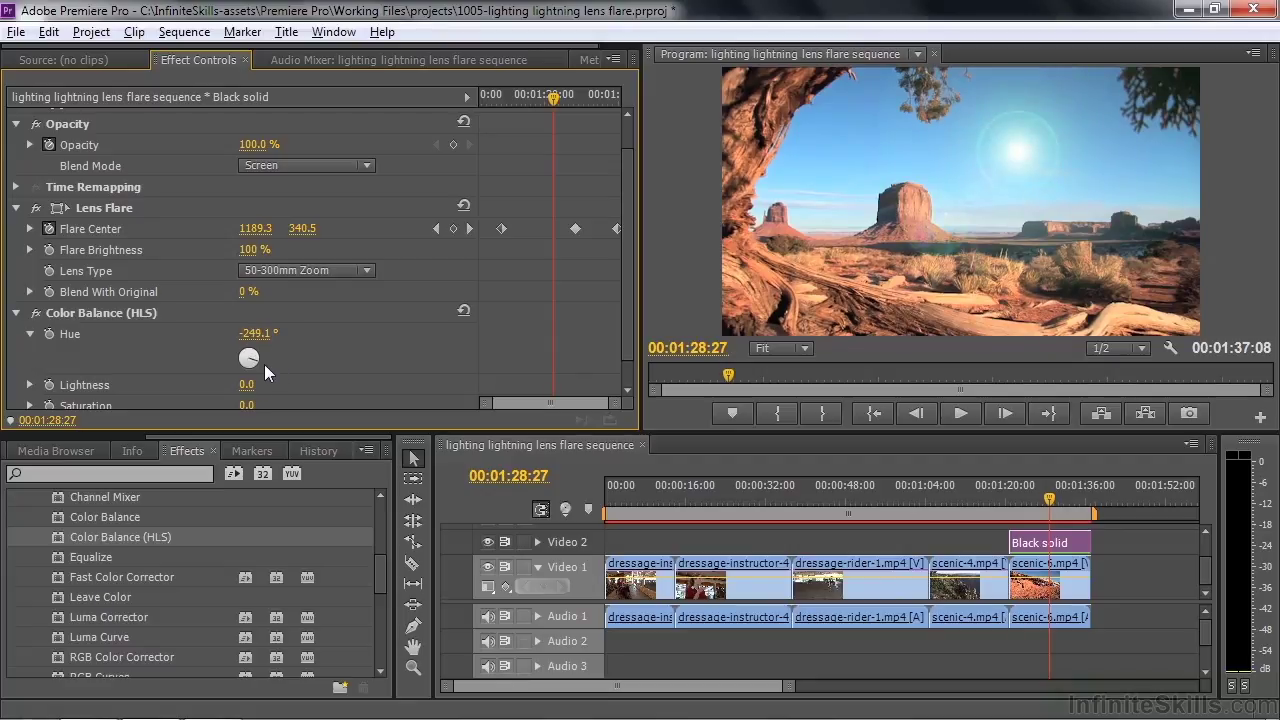